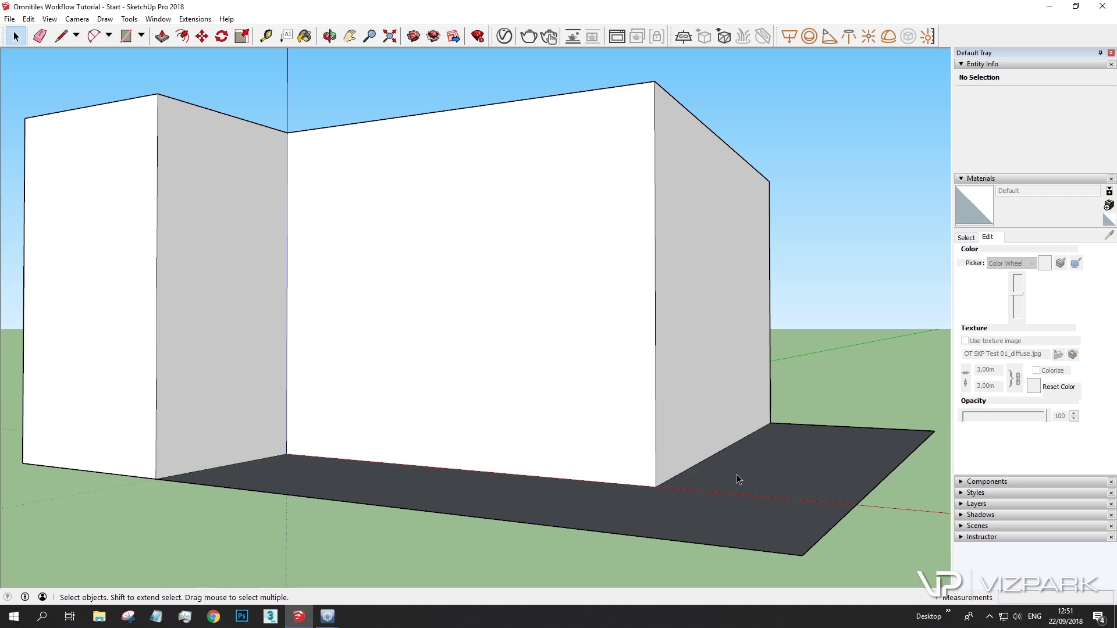
# Bring the Omnitiles editor forward and load the 2-Colored Cross Bond.vop preset
pyautogui.click(328, 616)
pyautogui.click(324, 573)
pyautogui.click(328, 616)
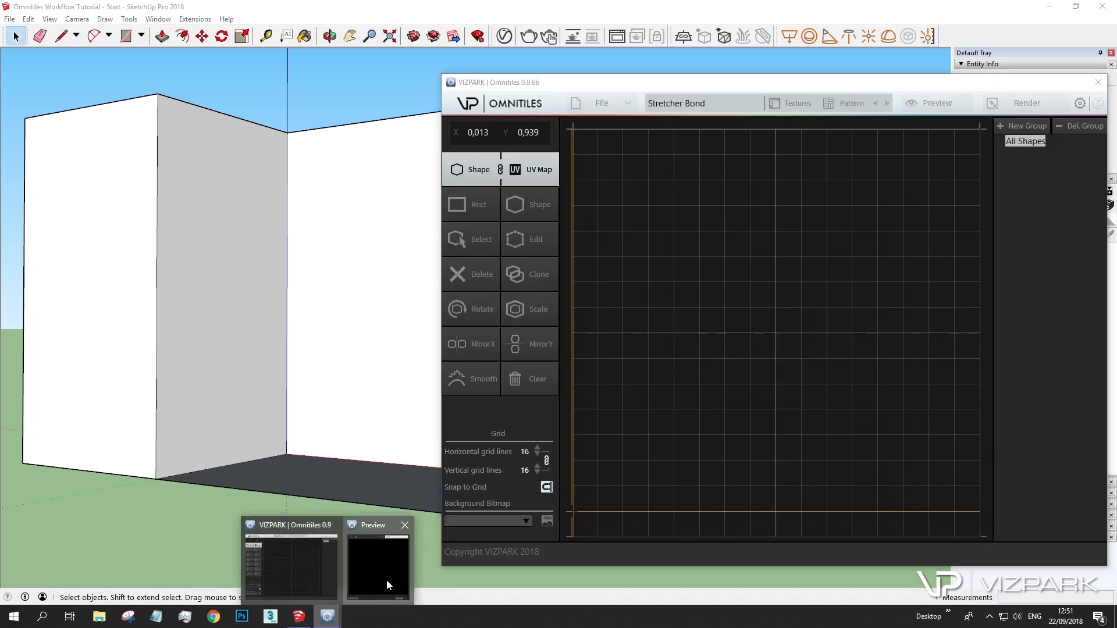
pyautogui.click(387, 581)
pyautogui.click(682, 84)
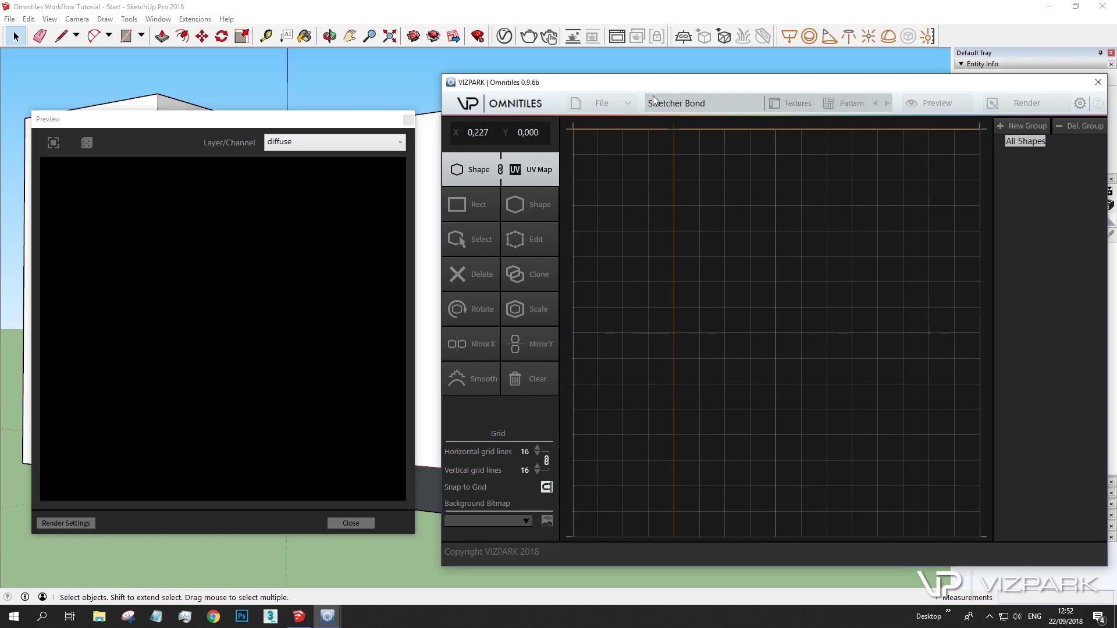
pyautogui.click(602, 103)
pyautogui.click(663, 125)
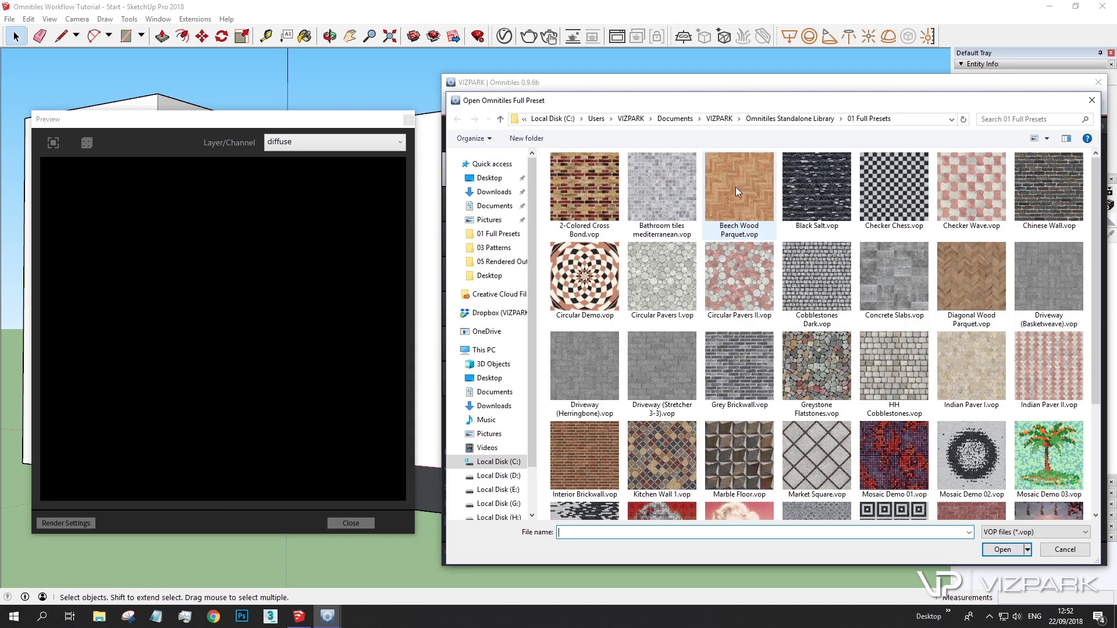
pyautogui.click(599, 186)
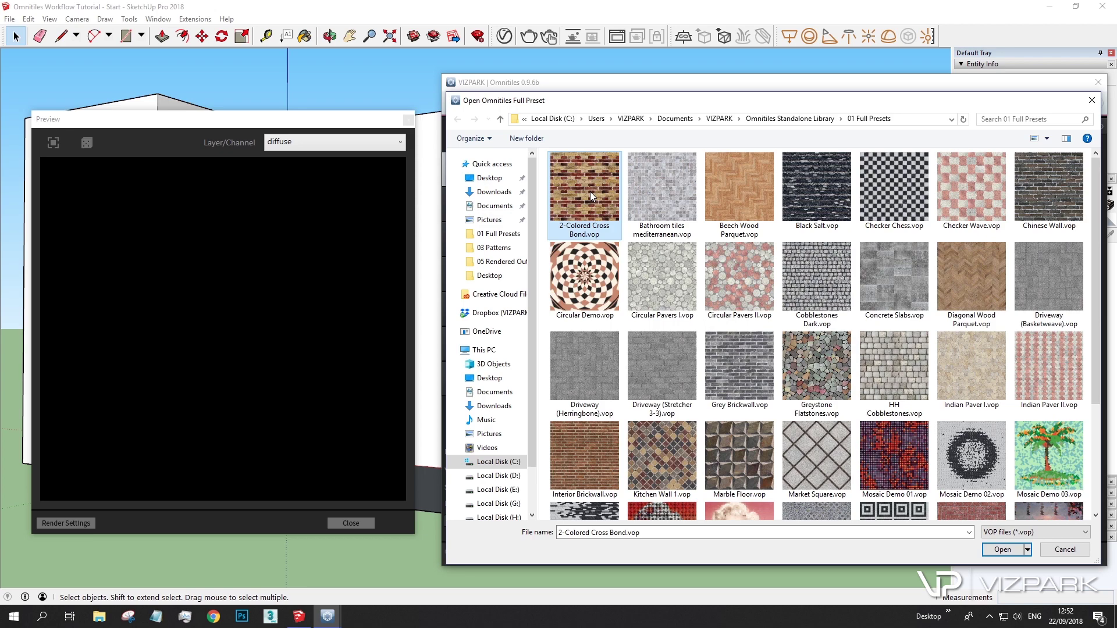
pyautogui.click(1002, 549)
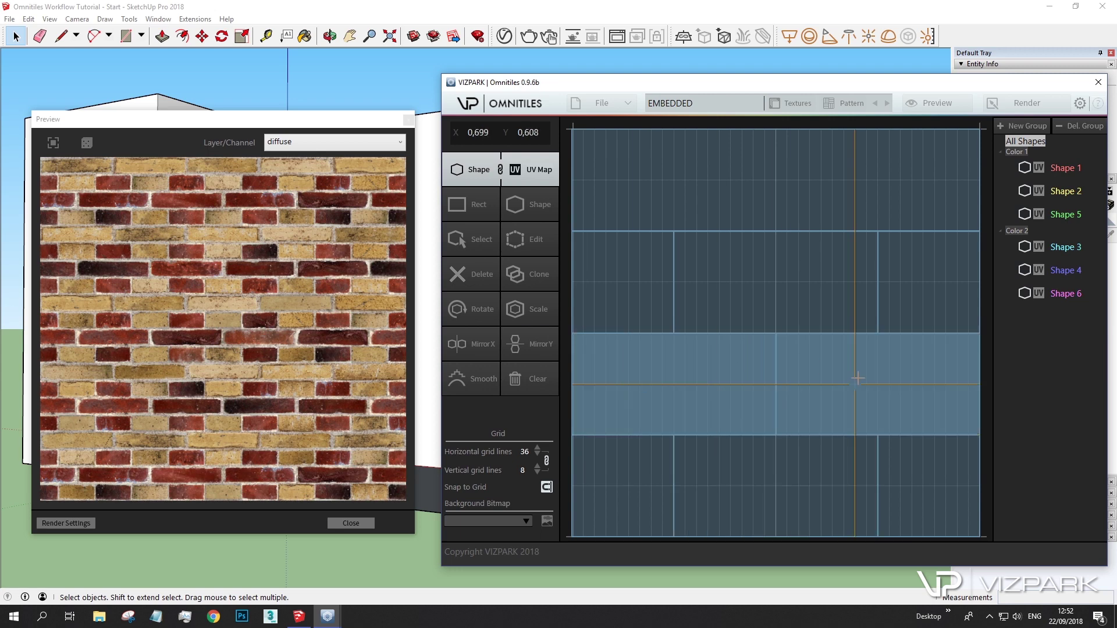
# In the render output settings, pick the save location using the OT SKP Test 01_diffuse file
pyautogui.click(618, 107)
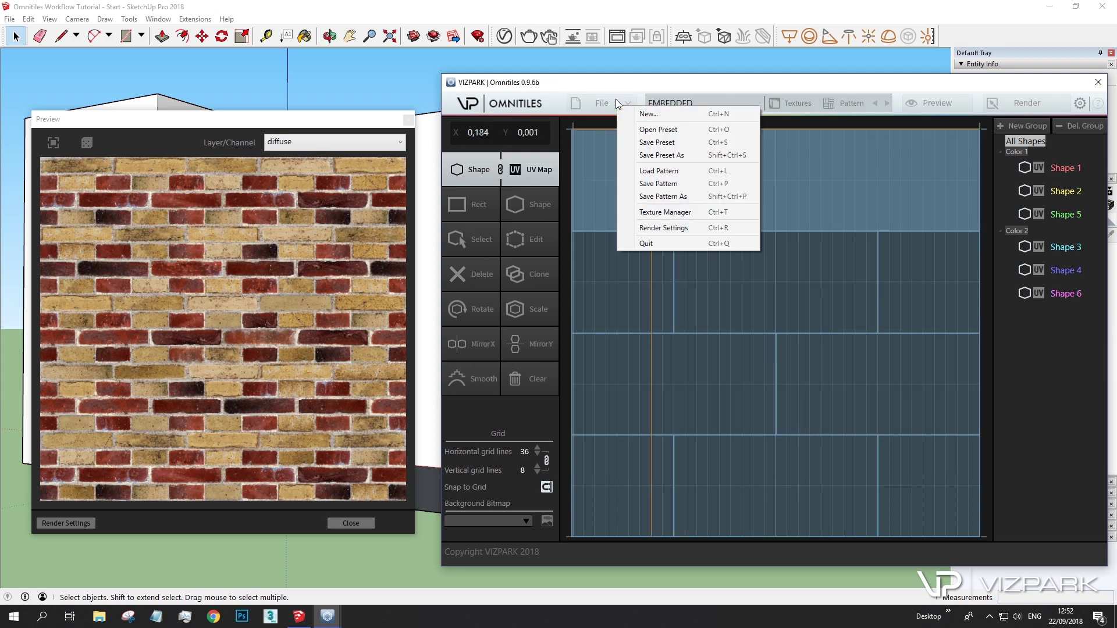
pyautogui.click(615, 100)
pyautogui.click(1025, 105)
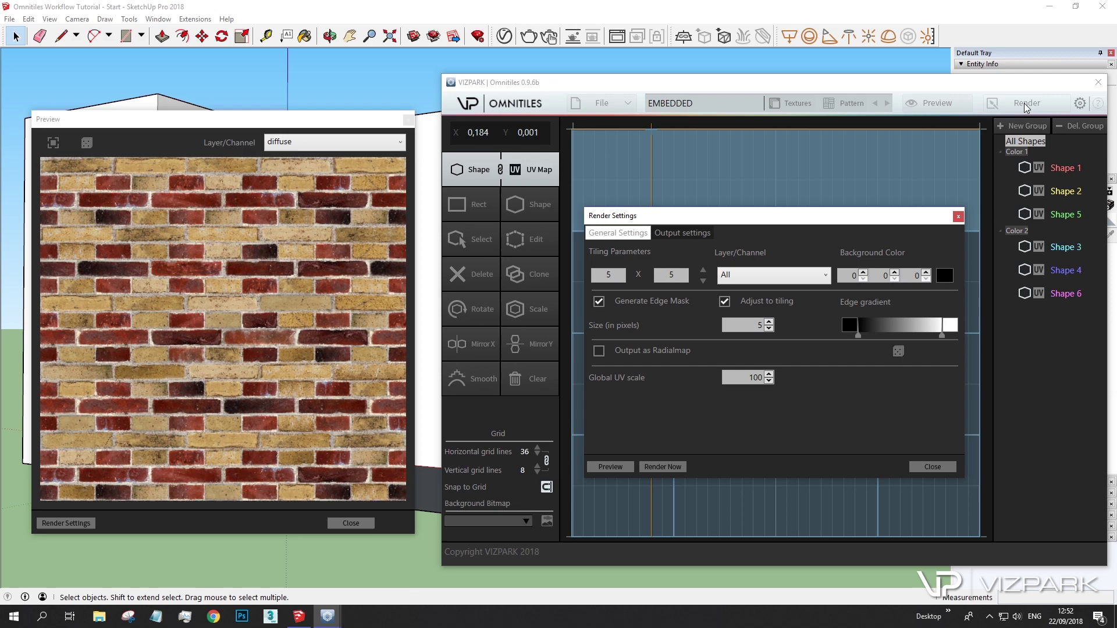
pyautogui.click(682, 232)
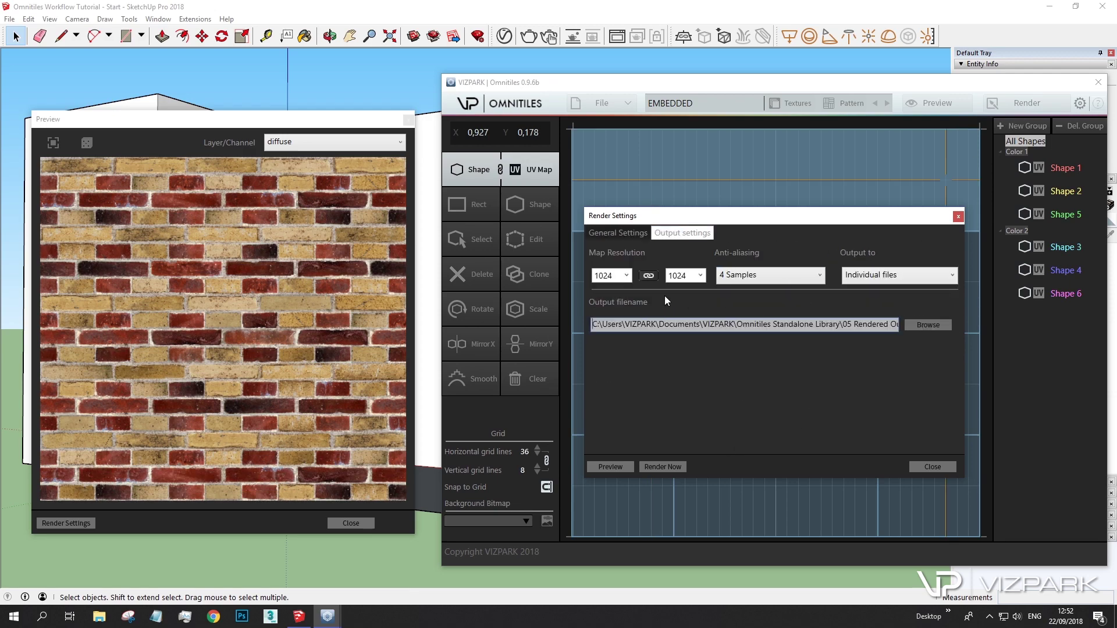
pyautogui.click(917, 324)
pyautogui.click(662, 219)
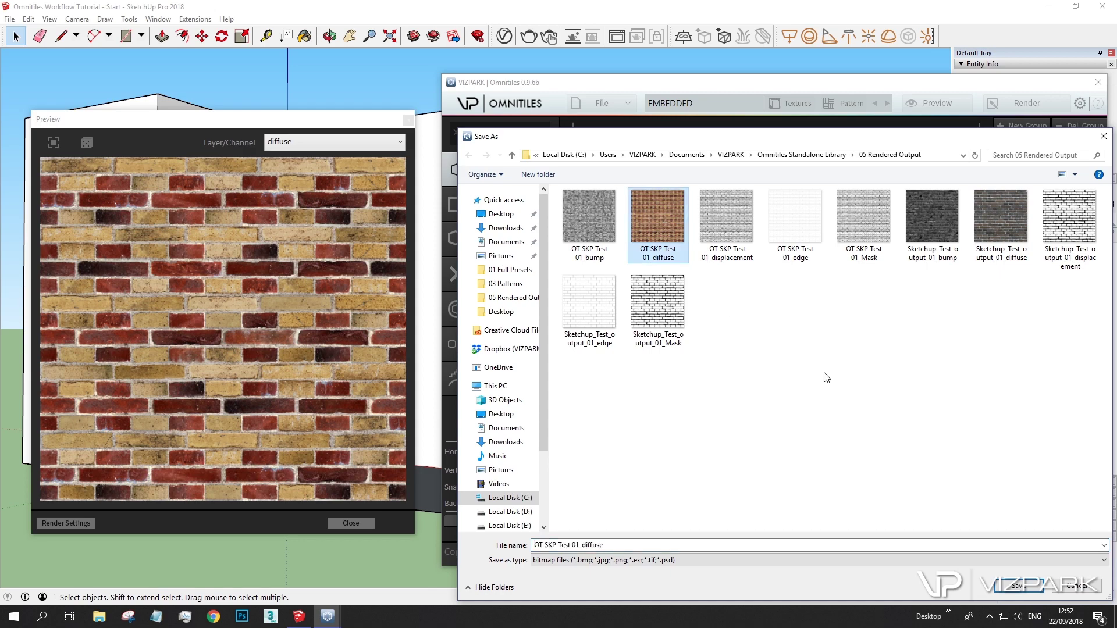
# Rename the output to OT SKP Test 02 and render the brick texture maps
pyautogui.click(591, 545)
pyautogui.click(591, 545)
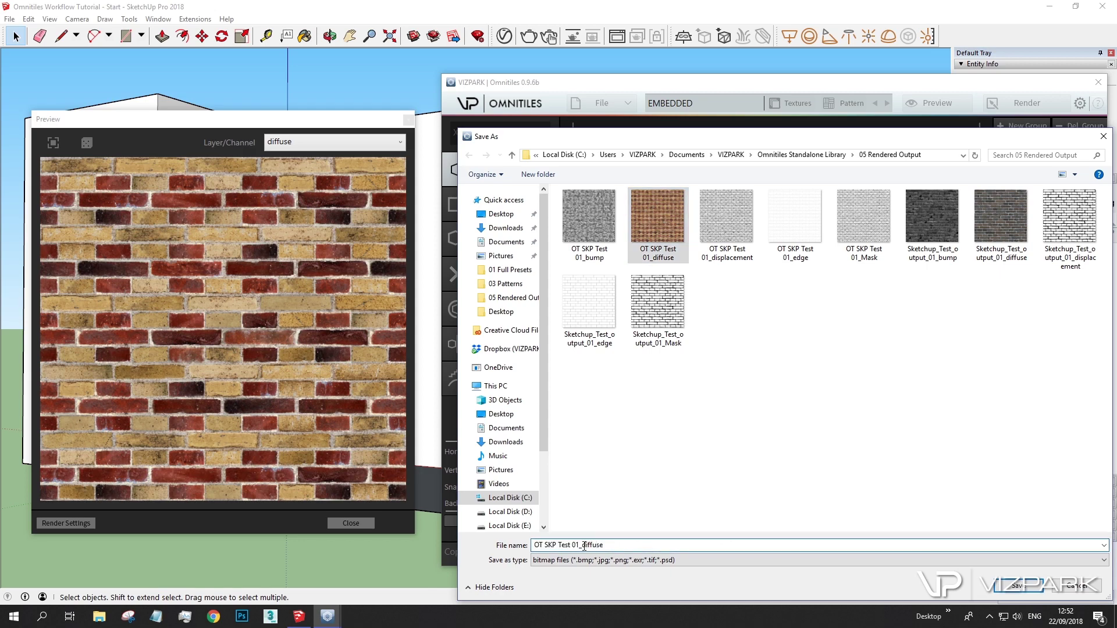
pyautogui.moveTo(582, 545); pyautogui.dragTo(641, 554)
pyautogui.press('BackSpace')
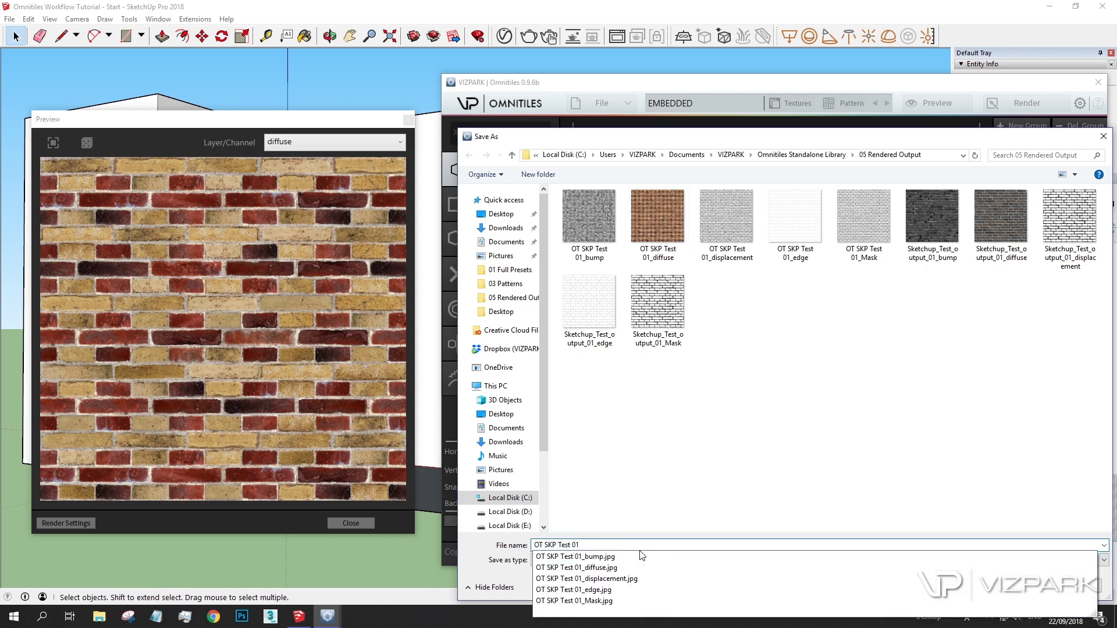
pyautogui.press('BackSpace')
pyautogui.write('2.jpg')
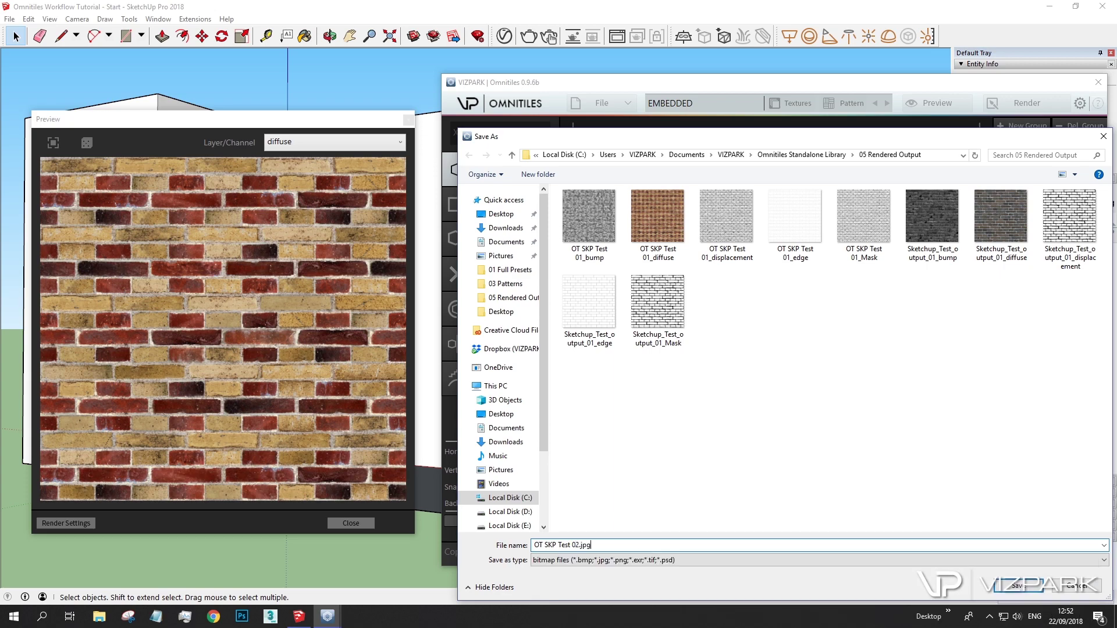
pyautogui.press('Return')
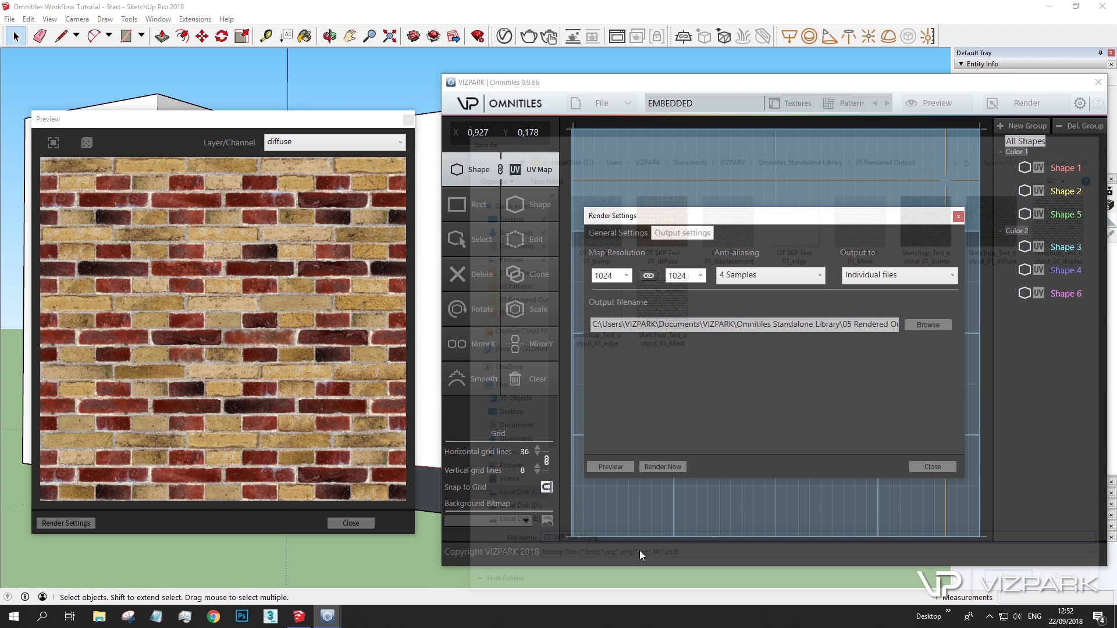
pyautogui.click(655, 467)
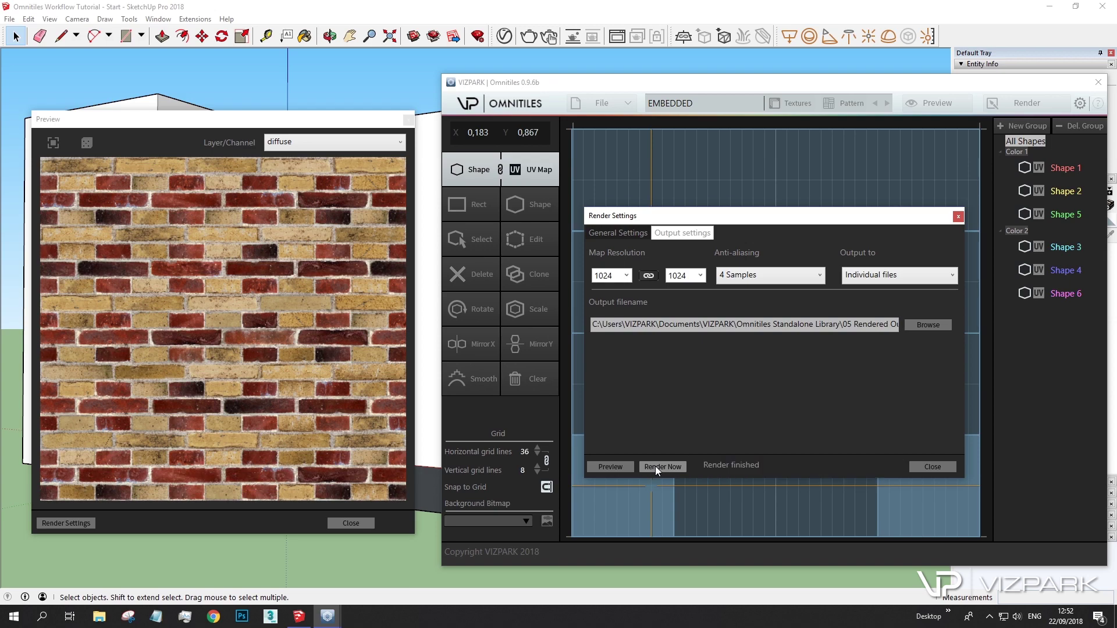
# Back in SketchUp, create material OT Bricks 01 using the OT SKP Test 02_diffuse.jpg image
pyautogui.click(685, 19)
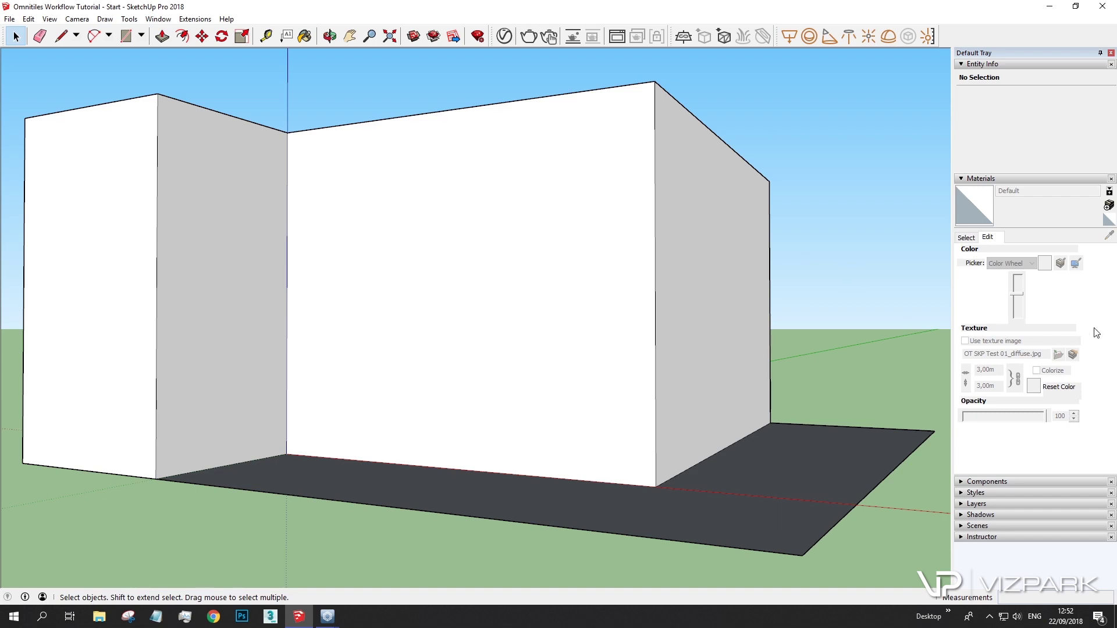
pyautogui.click(567, 310)
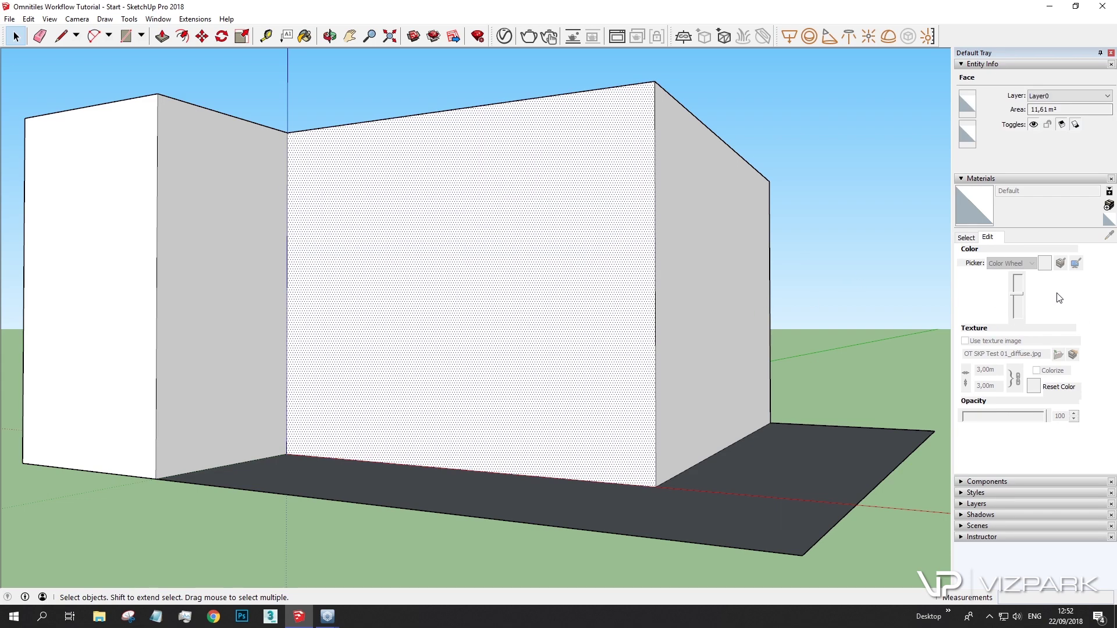
pyautogui.click(1108, 206)
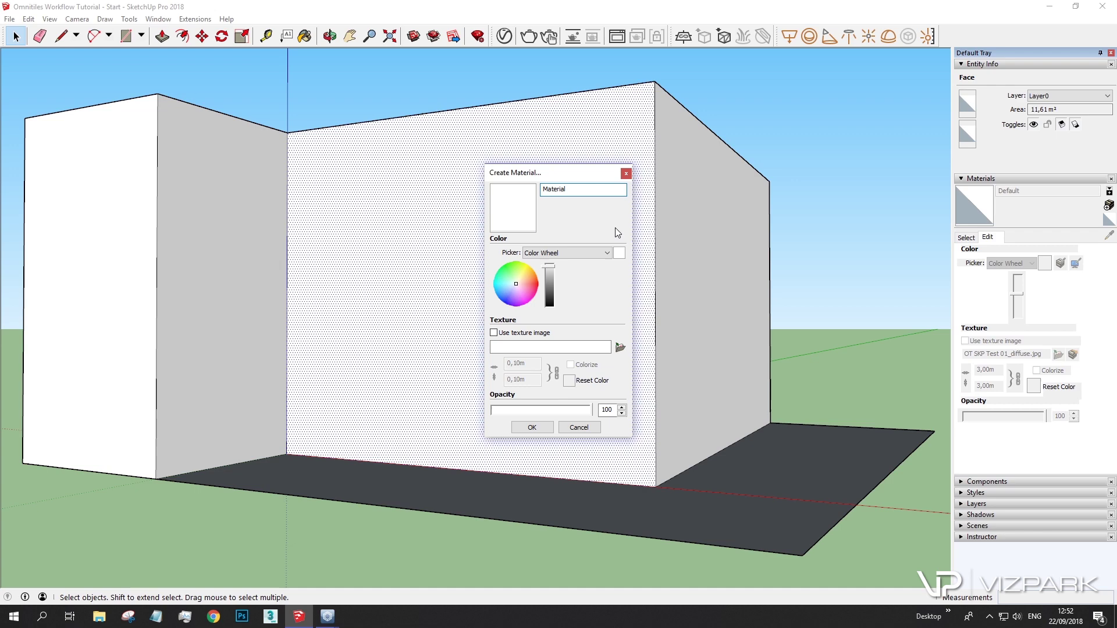
pyautogui.write('OT Bricks 01')
pyautogui.click(620, 348)
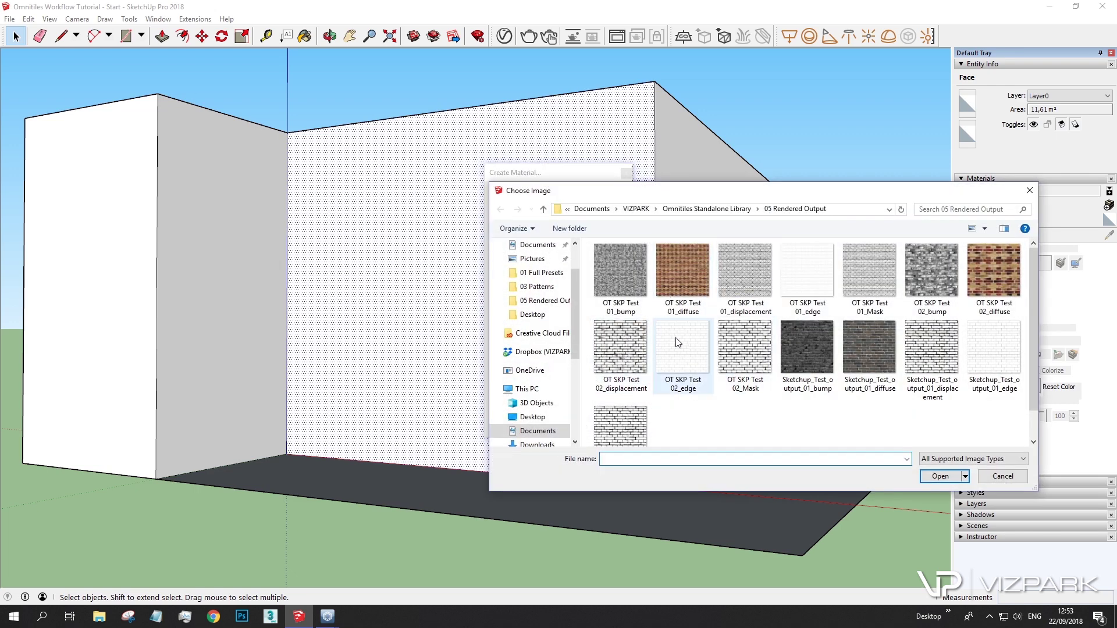
pyautogui.click(995, 271)
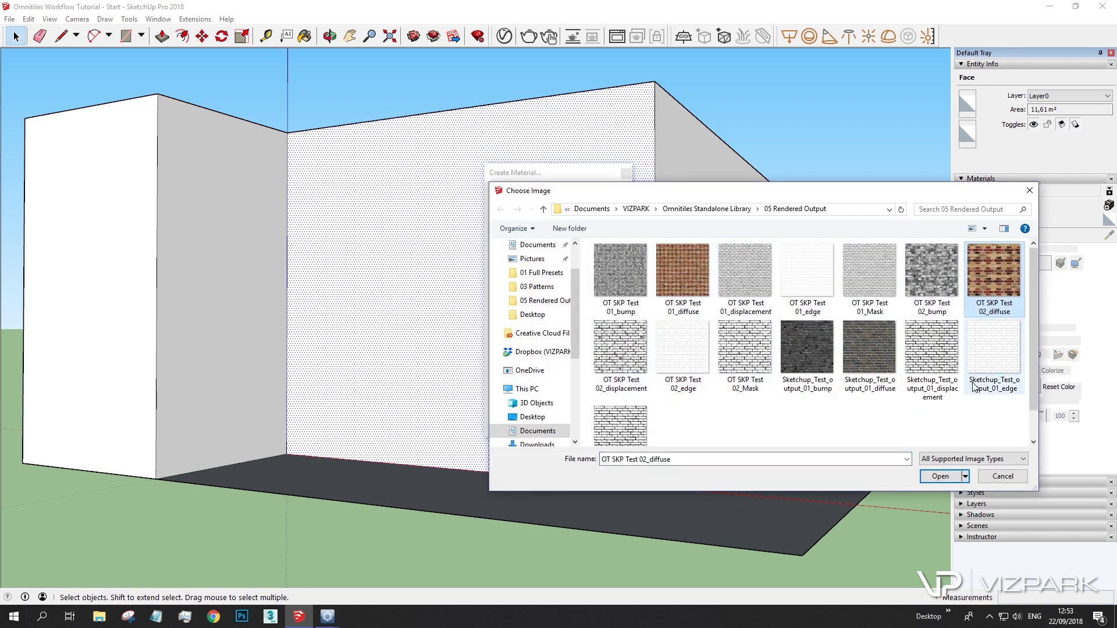
pyautogui.click(942, 476)
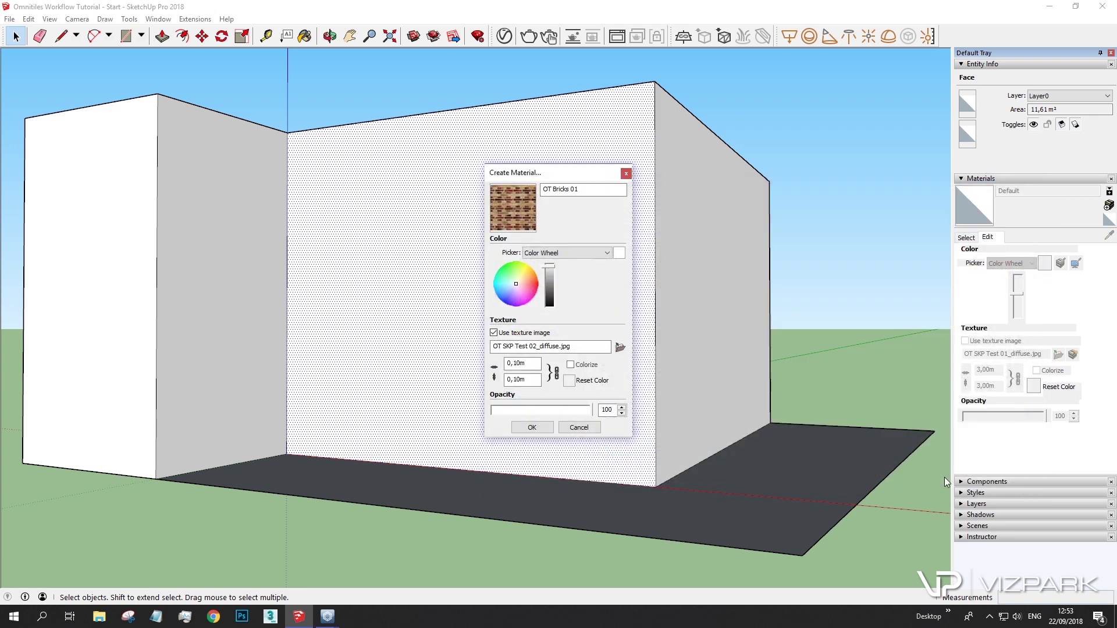
pyautogui.click(537, 429)
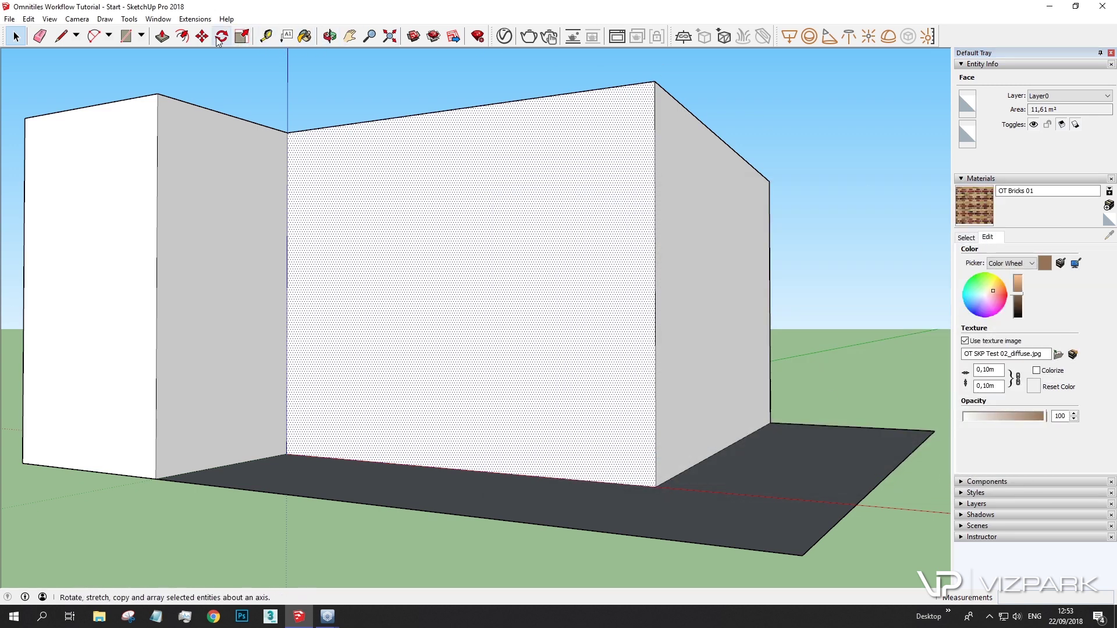
# Paint the front, right, middle and left wall faces with OT Bricks 01
pyautogui.click(304, 36)
pyautogui.click(494, 219)
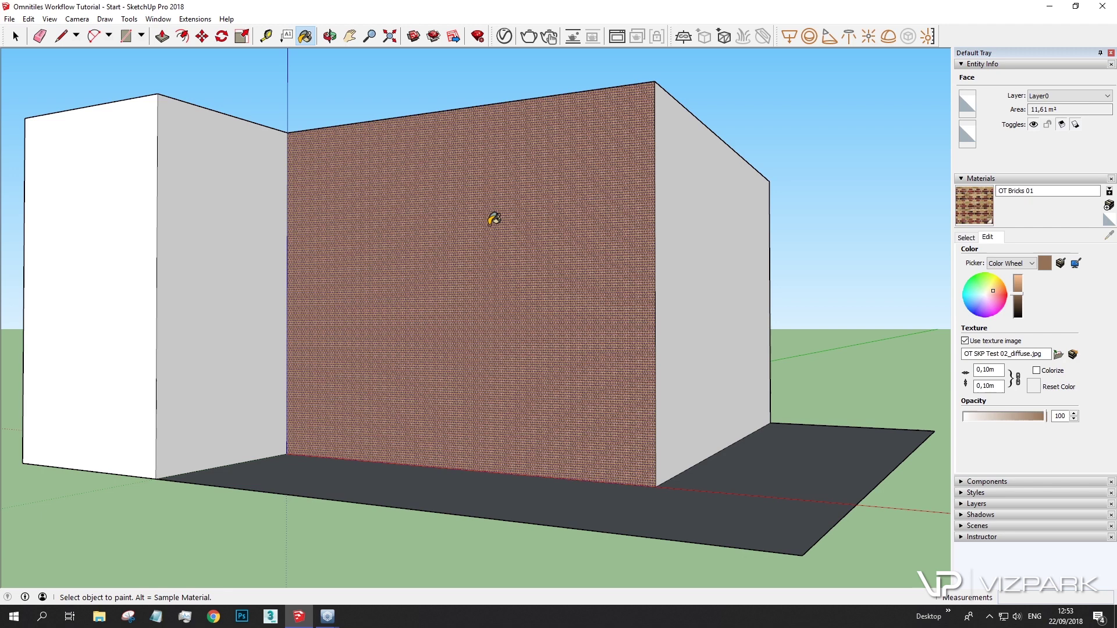
pyautogui.click(713, 227)
pyautogui.click(233, 231)
pyautogui.click(140, 234)
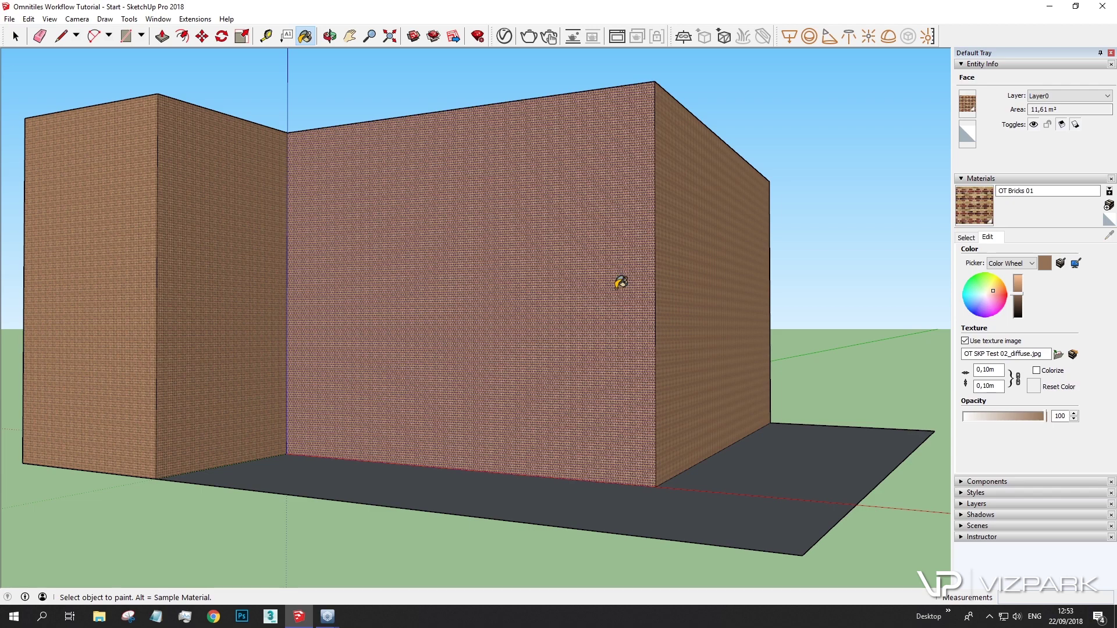
# Set the OT Bricks 01 texture width to 1,00m and deselect the walls
pyautogui.doubleClick(988, 370)
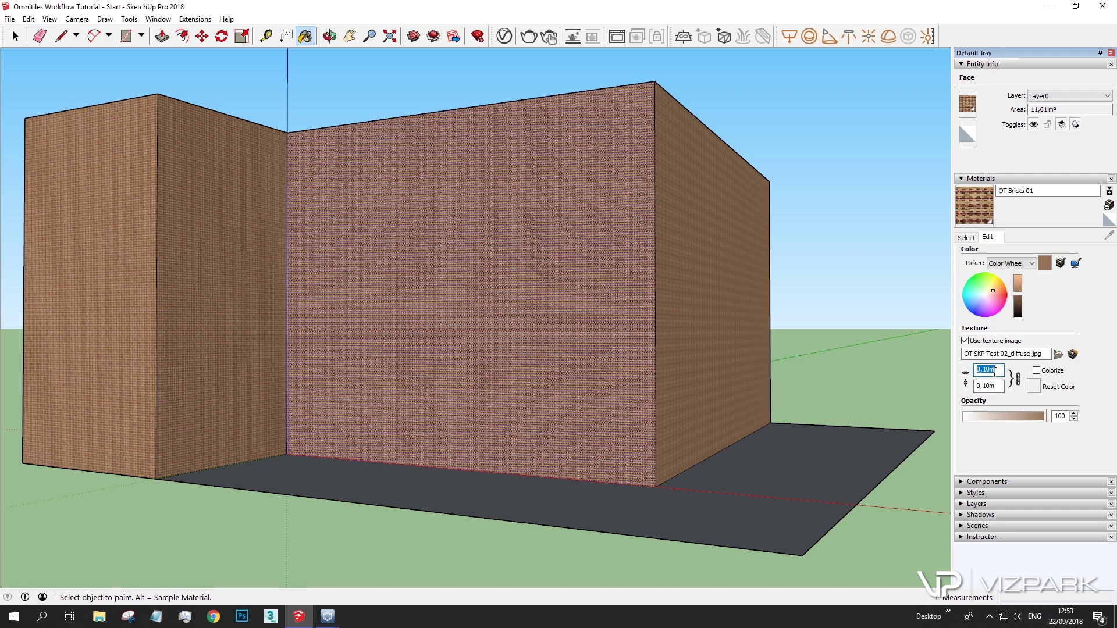
pyautogui.write('1')
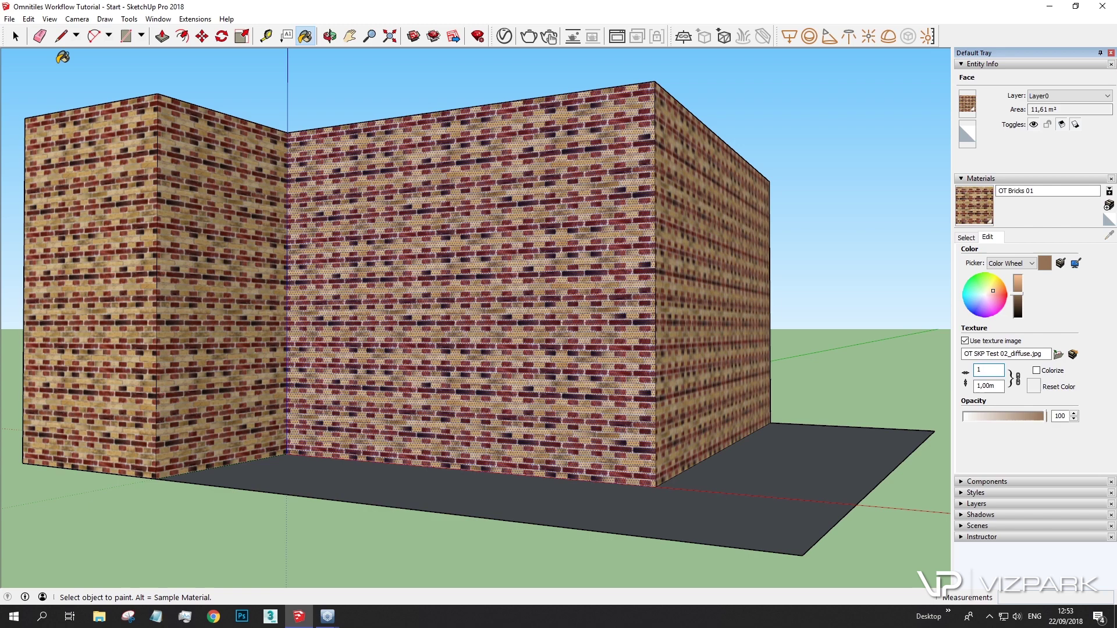
pyautogui.click(14, 37)
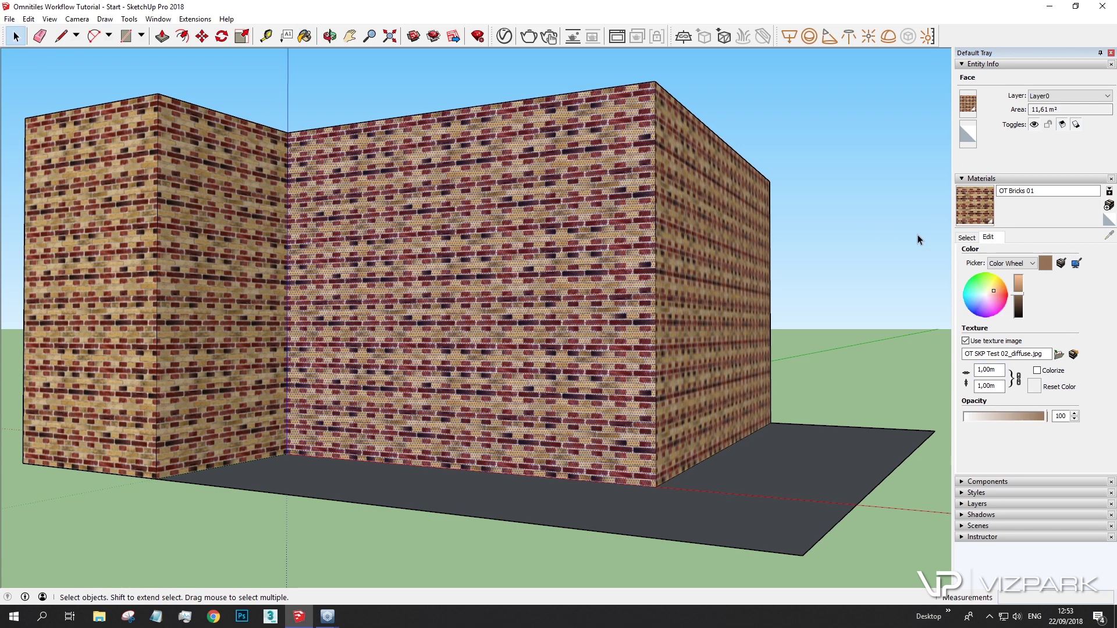
pyautogui.click(900, 243)
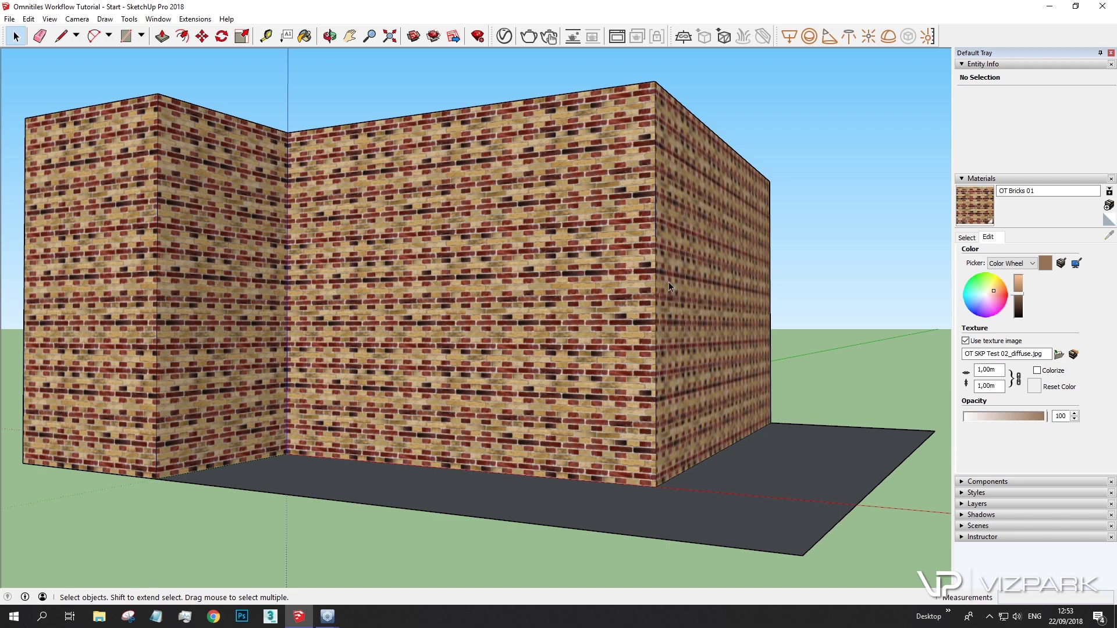
# In the Omnitiles general render settings, set tiling to 15 x 15 and re-render the maps
pyautogui.moveTo(332, 618)
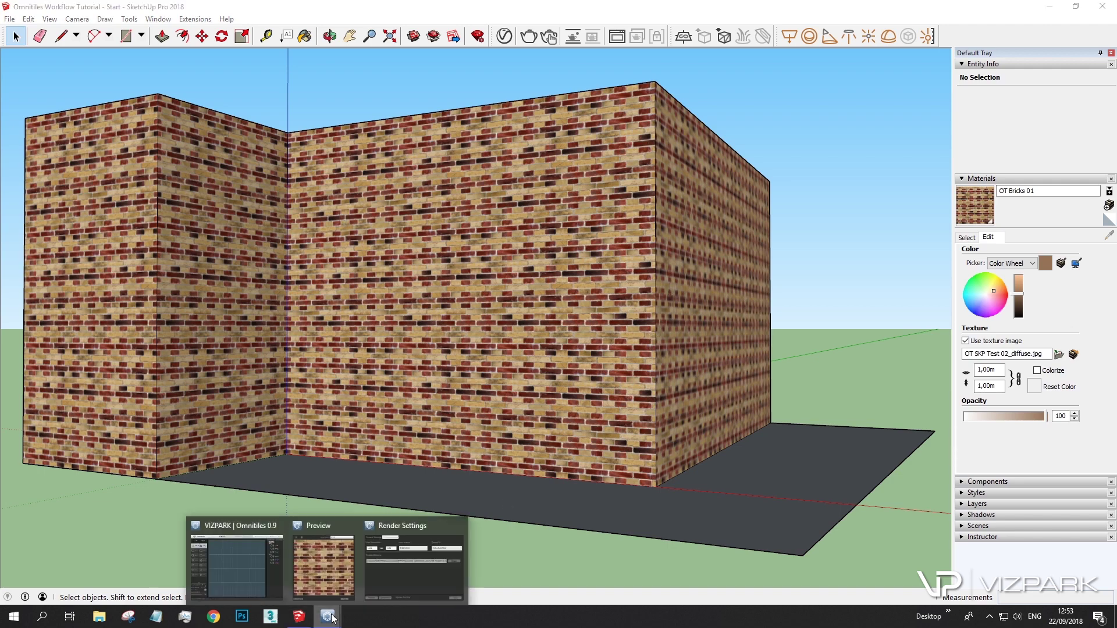
pyautogui.click(341, 580)
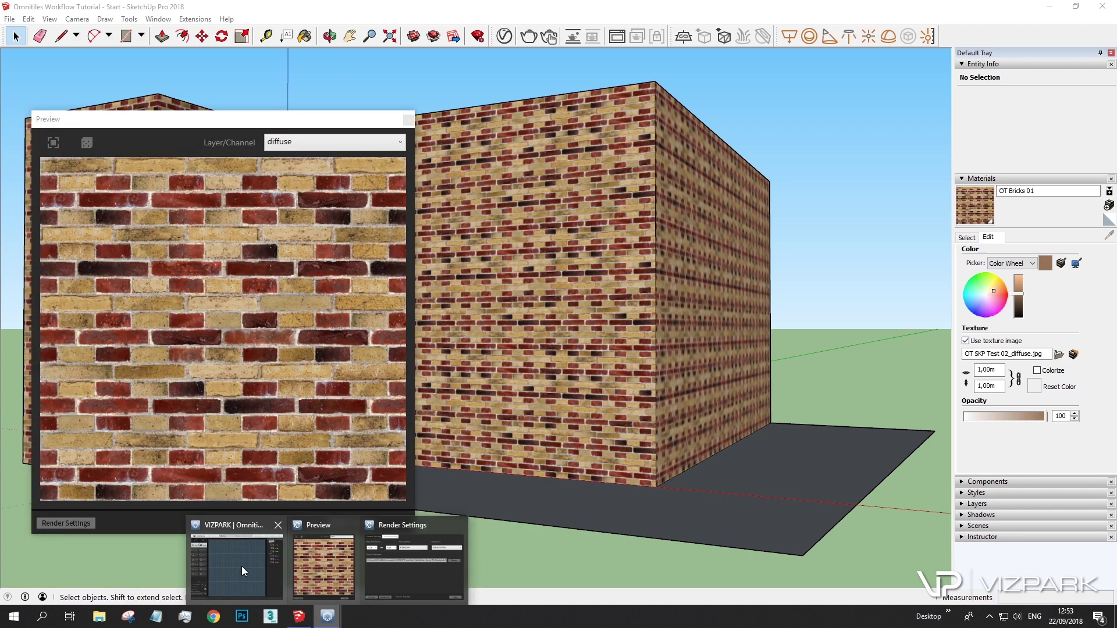
pyautogui.click(241, 568)
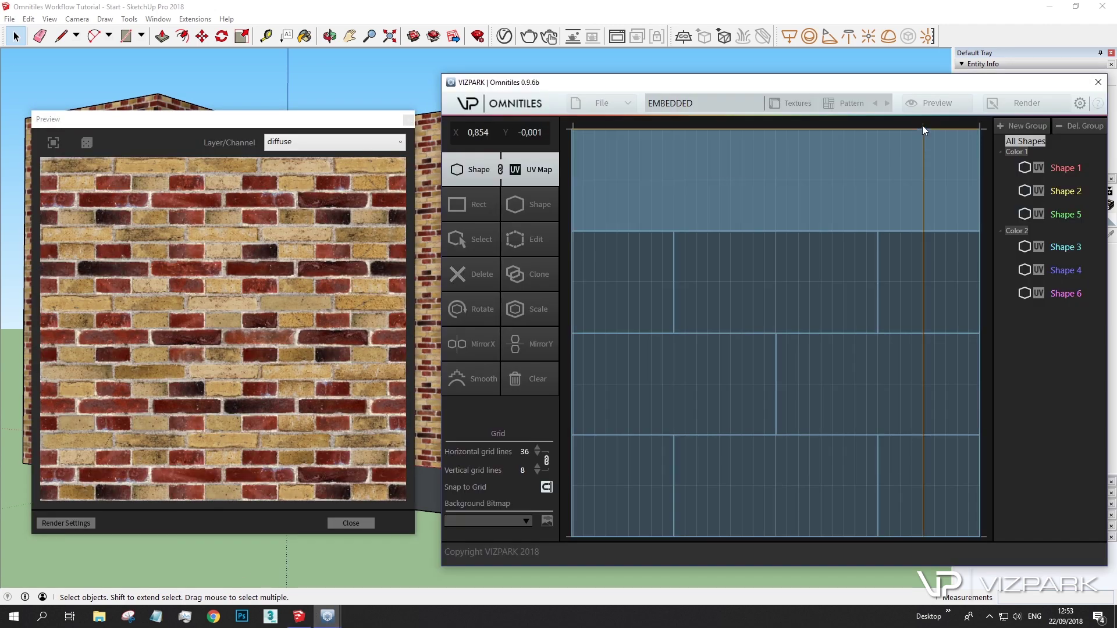
pyautogui.click(1021, 103)
pyautogui.click(618, 232)
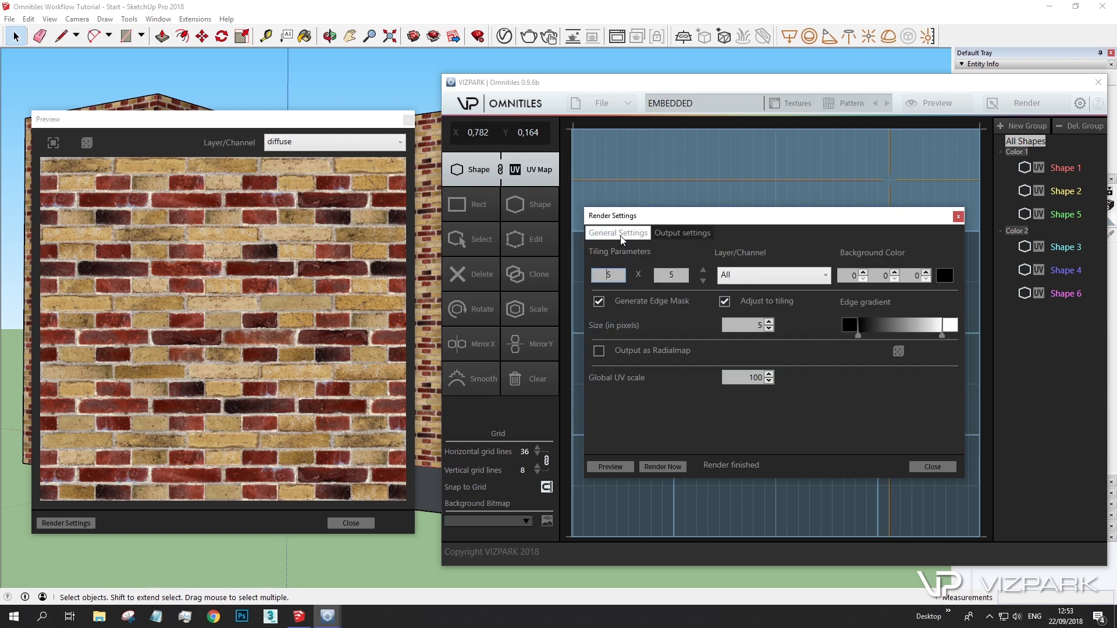
pyautogui.click(703, 270)
pyautogui.click(703, 270)
pyautogui.click(703, 270)
pyautogui.click(703, 270)
pyautogui.click(703, 270)
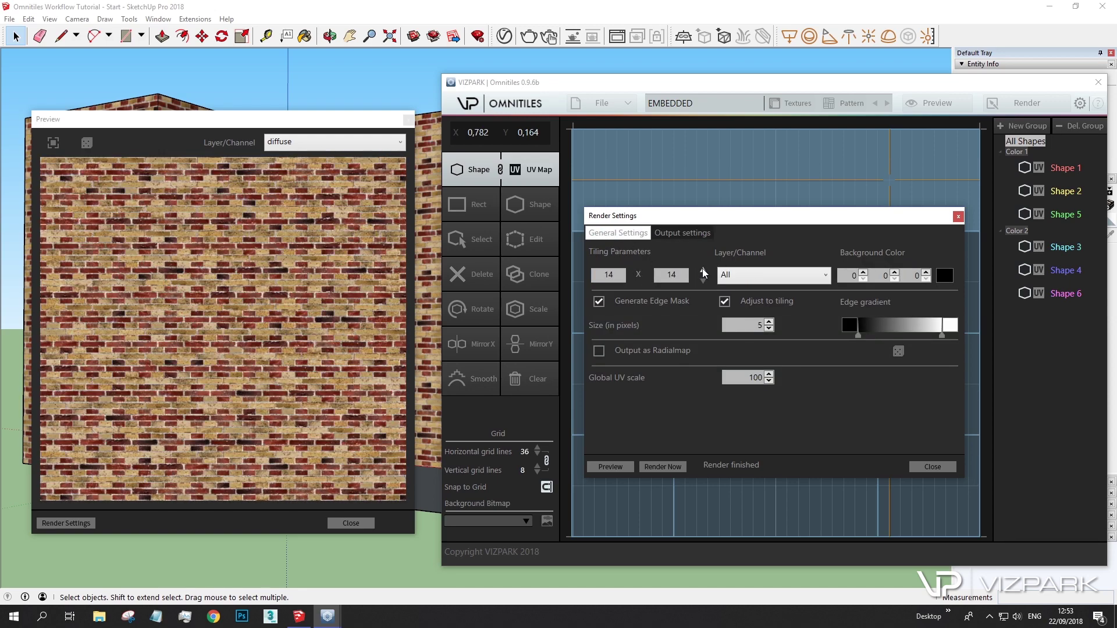
pyautogui.click(703, 270)
pyautogui.click(704, 270)
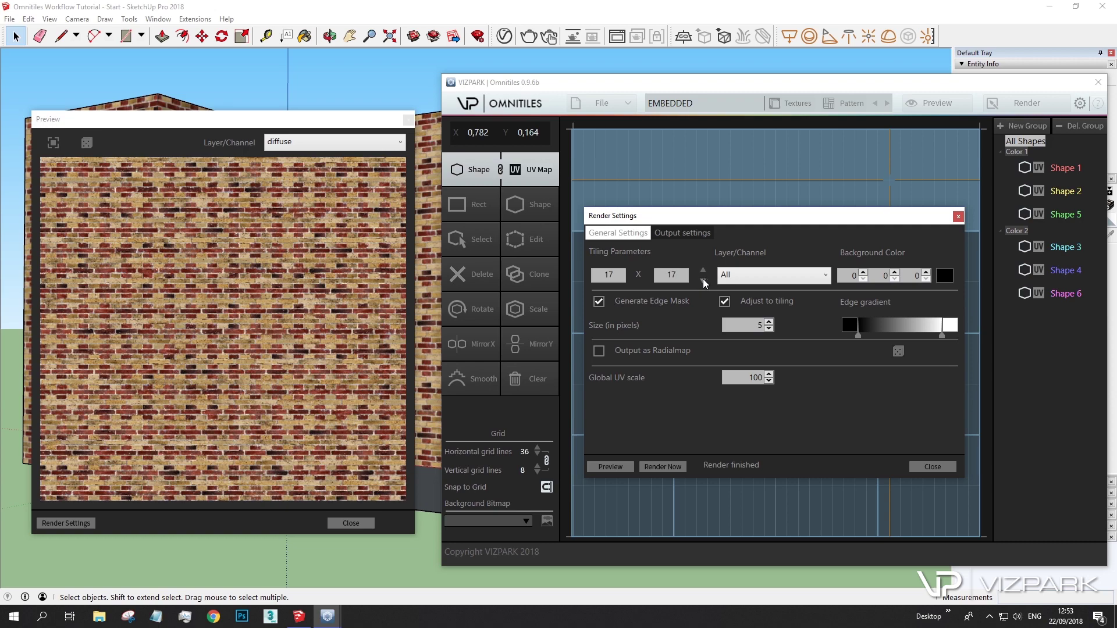
pyautogui.click(704, 282)
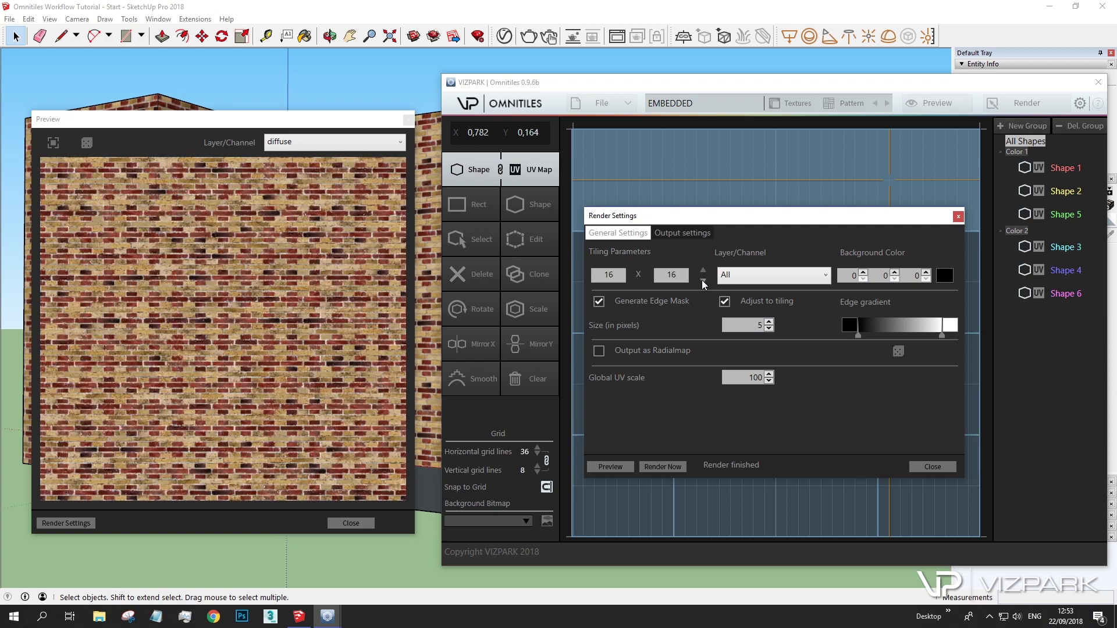
pyautogui.click(703, 281)
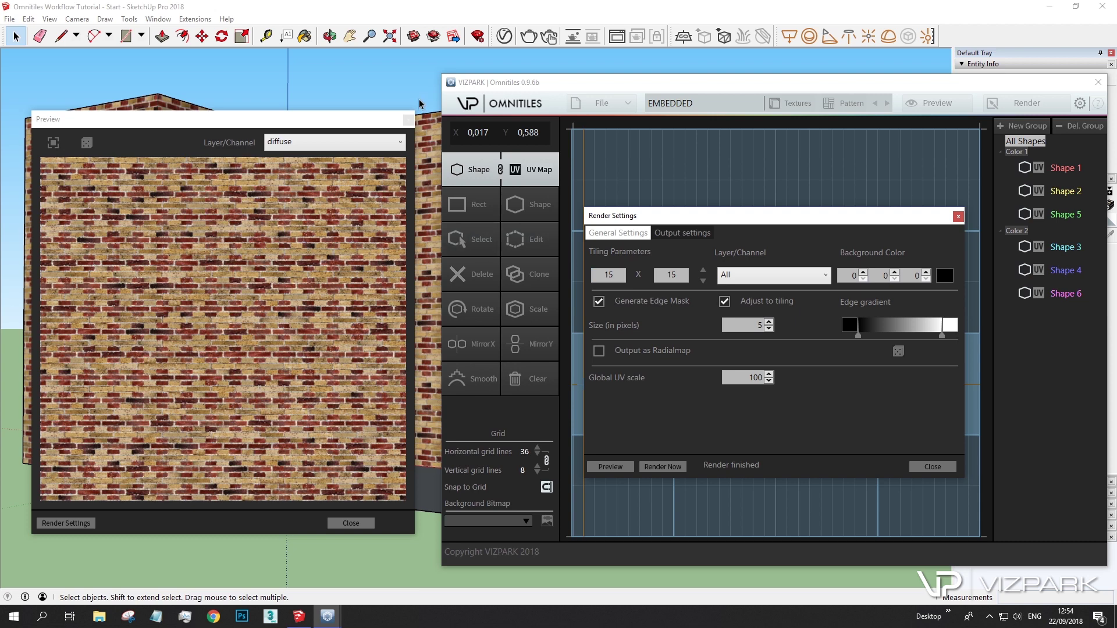
pyautogui.click(663, 467)
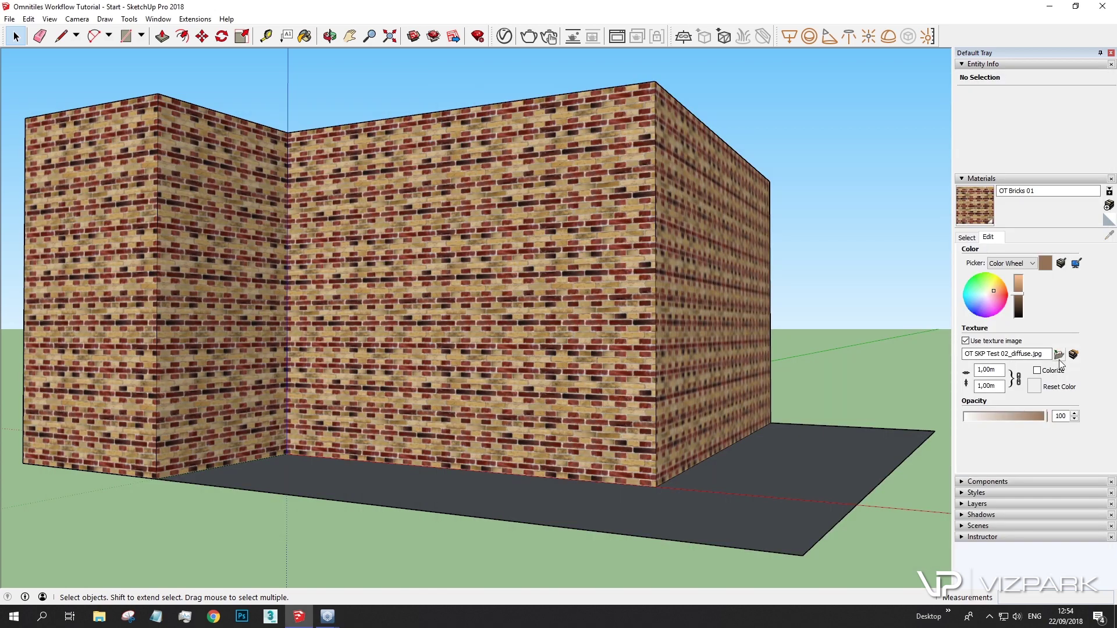
# Reload OT SKP Test 02_diffuse into OT Bricks 01 and set its texture size to 3,00m
pyautogui.click(1060, 356)
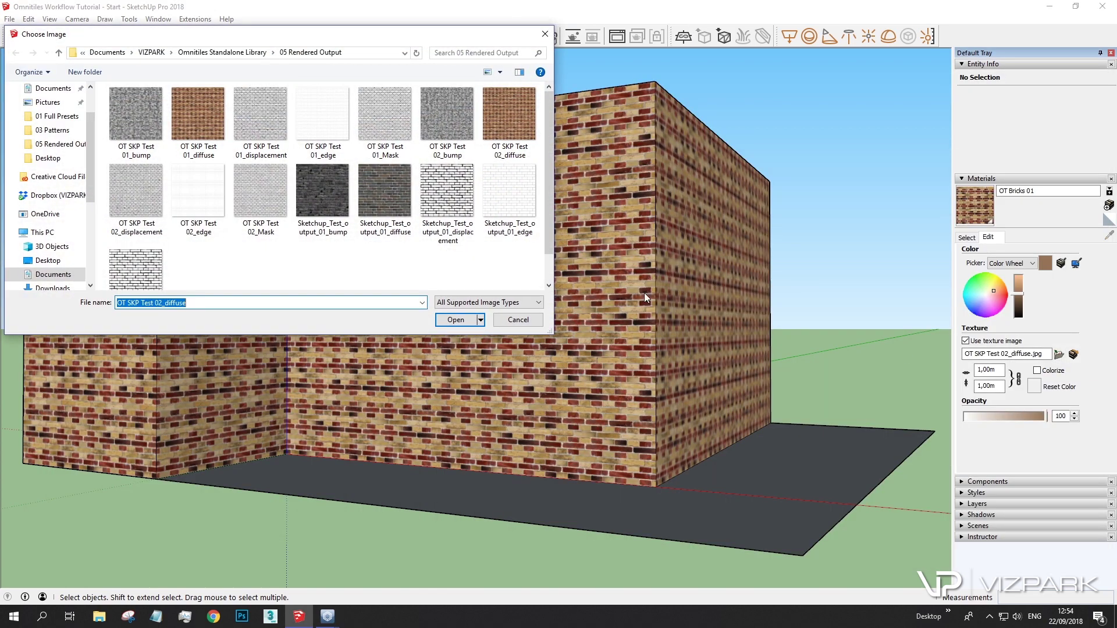
pyautogui.doubleClick(510, 126)
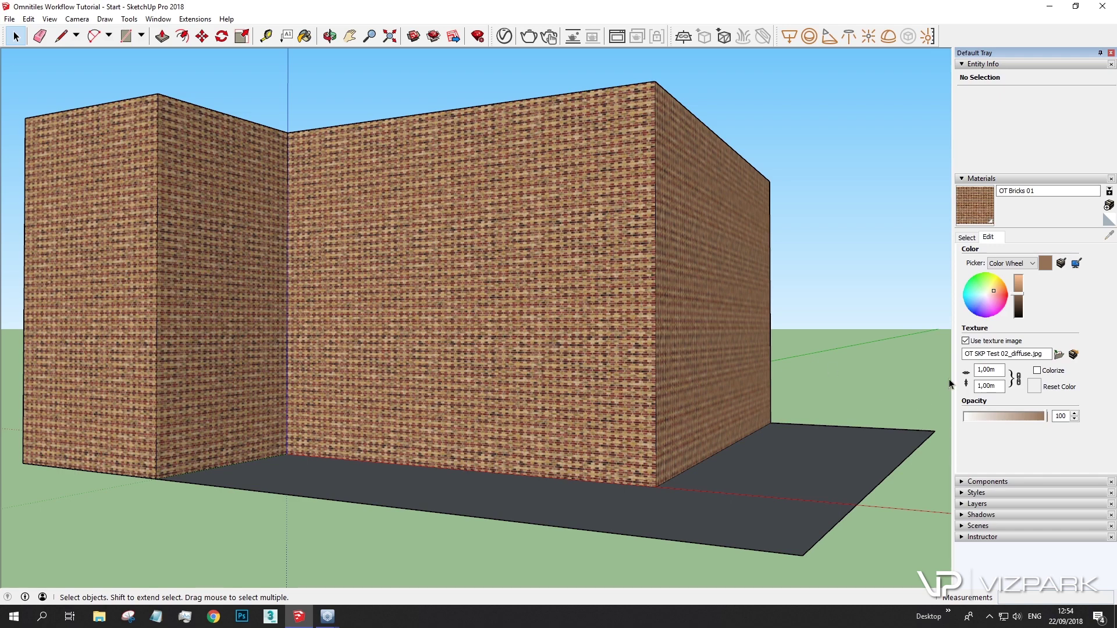
pyautogui.press('Tab')
pyautogui.write('3')
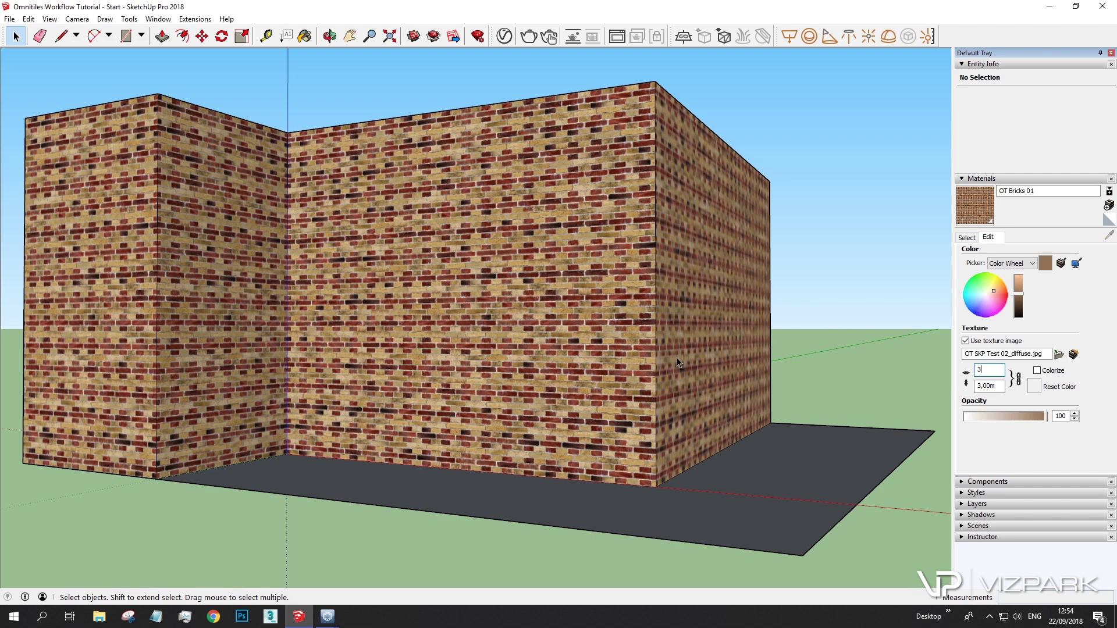
pyautogui.click(487, 337)
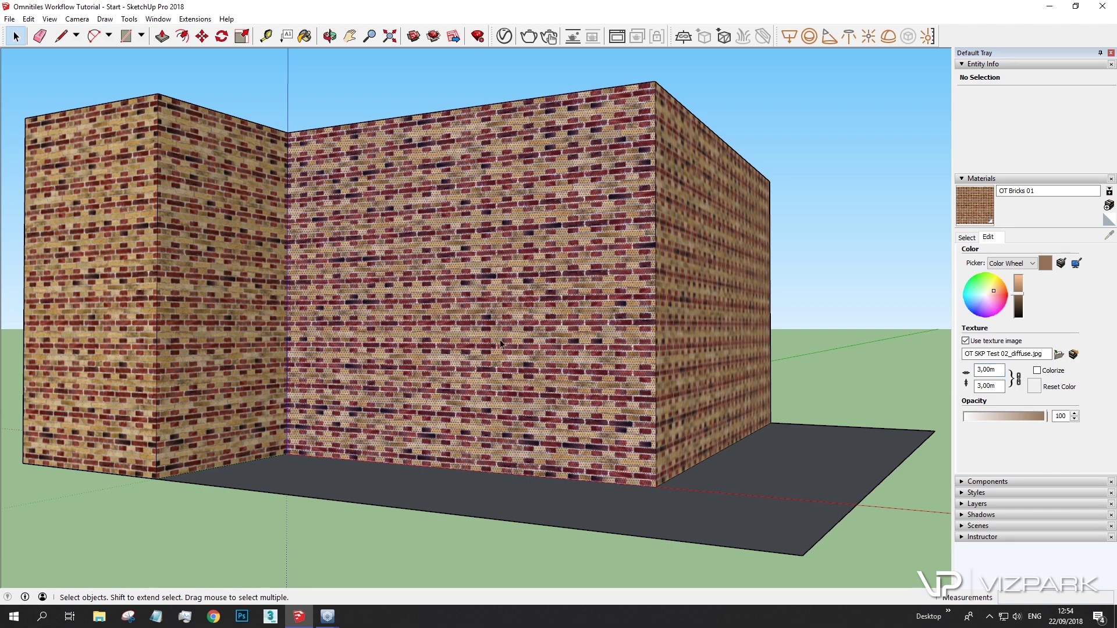
# Nudge the middle wall's brick texture slightly right using Texture Position, then deselect
pyautogui.rightClick(487, 338)
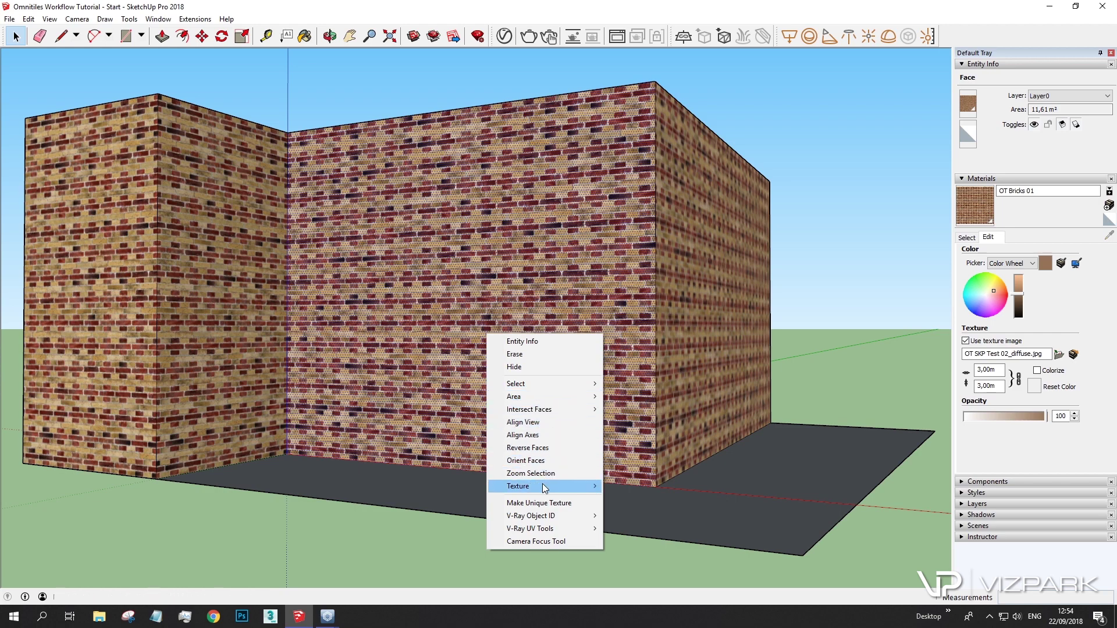
pyautogui.moveTo(547, 487)
pyautogui.click(616, 487)
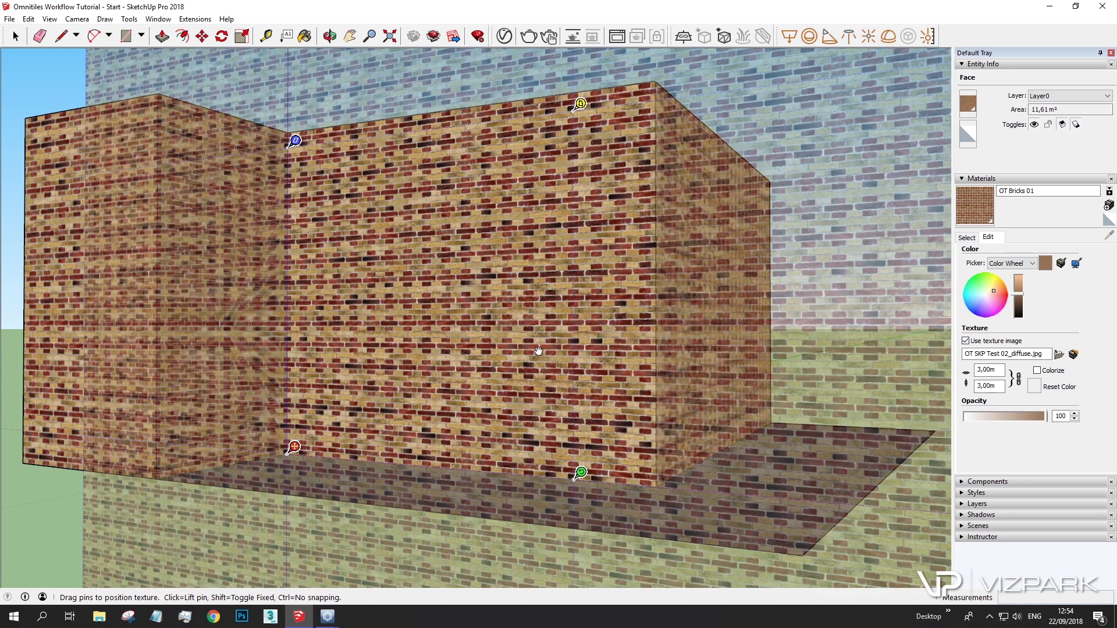
pyautogui.moveTo(540, 351); pyautogui.dragTo(548, 351)
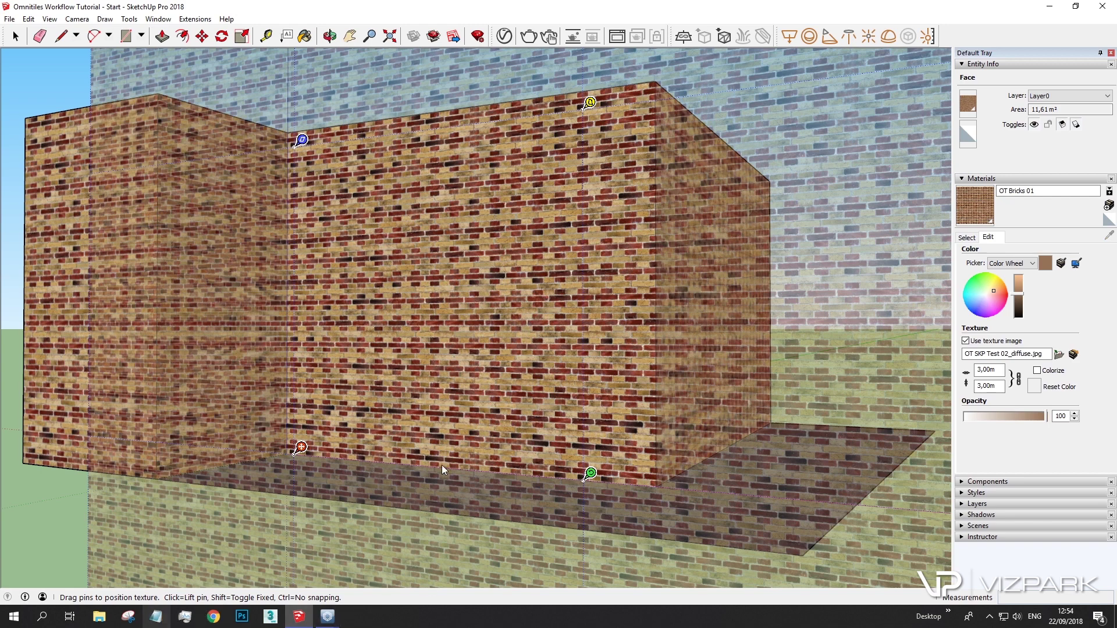
pyautogui.rightClick(545, 271)
pyautogui.click(569, 274)
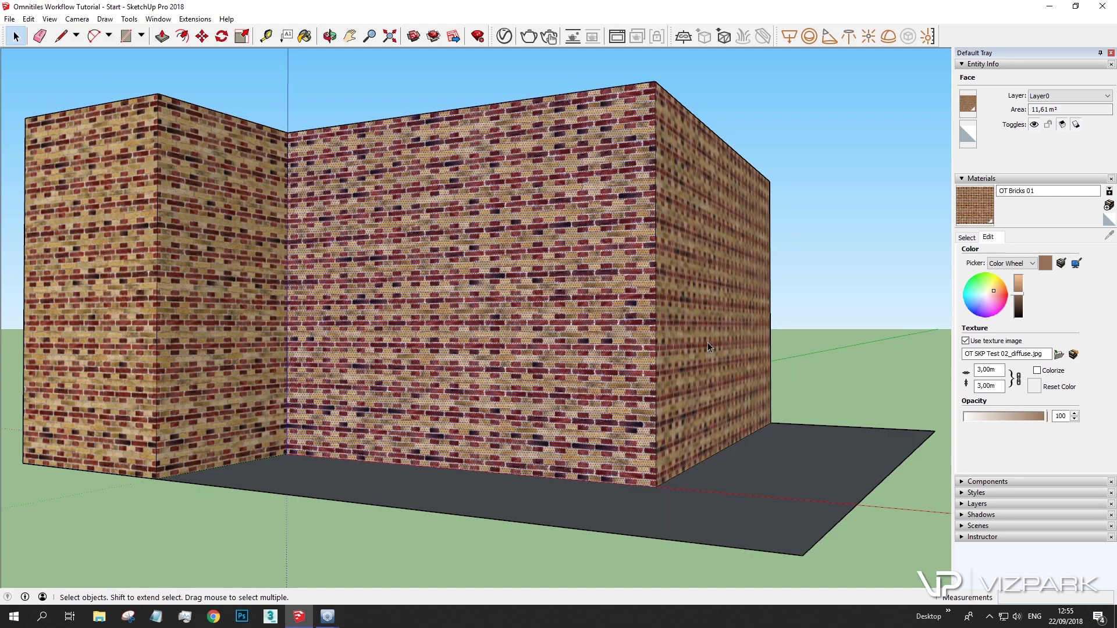
pyautogui.click(840, 253)
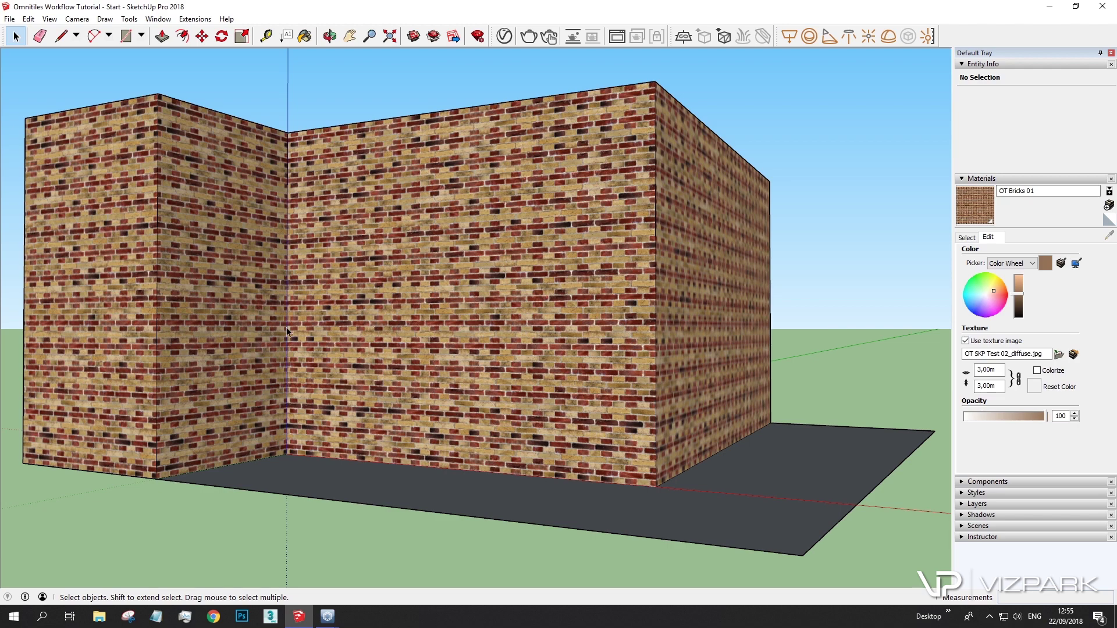
# Bring the VIZPARK Omnitiles editor to the front from the taskbar
pyautogui.click(328, 616)
pyautogui.click(255, 570)
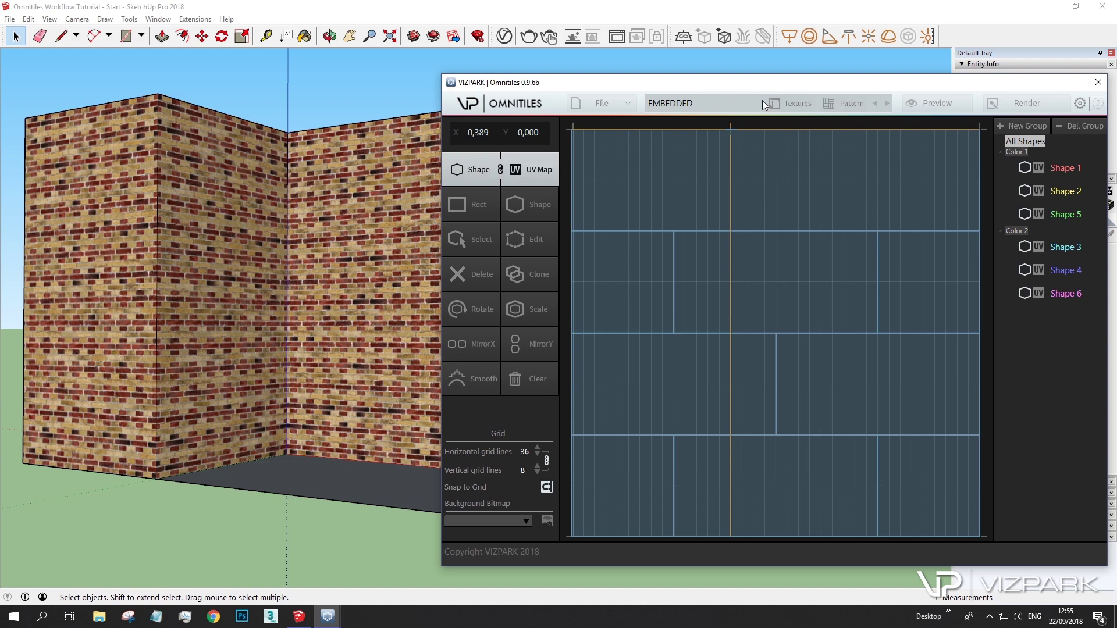
# Clear the texture list and scan the 02 Textures > Irregular Grey folder
pyautogui.click(789, 104)
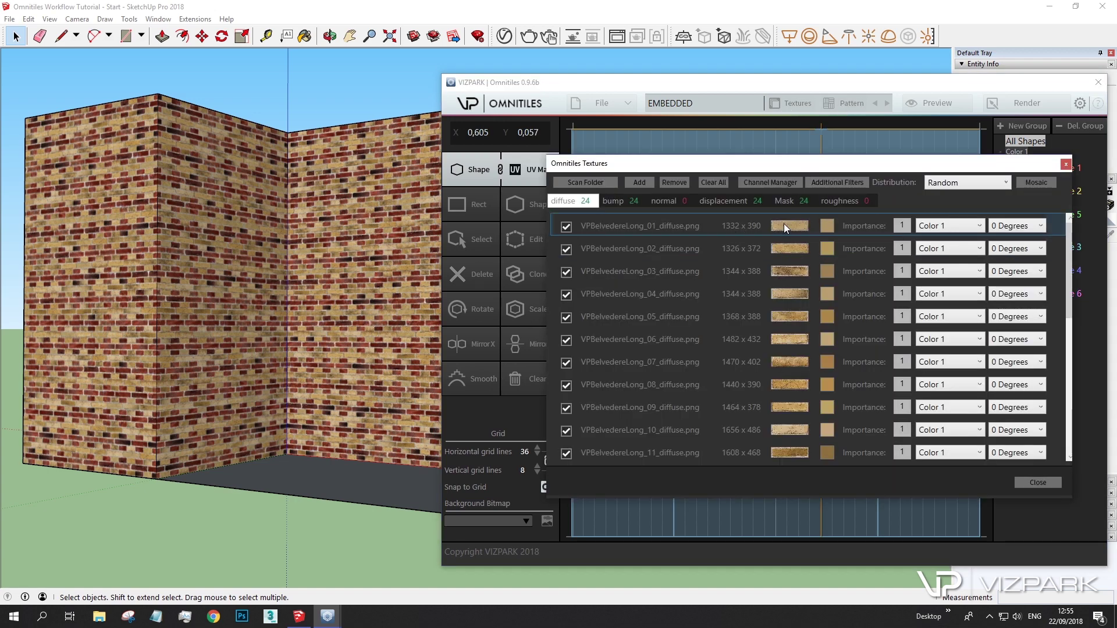
pyautogui.click(716, 182)
pyautogui.click(595, 182)
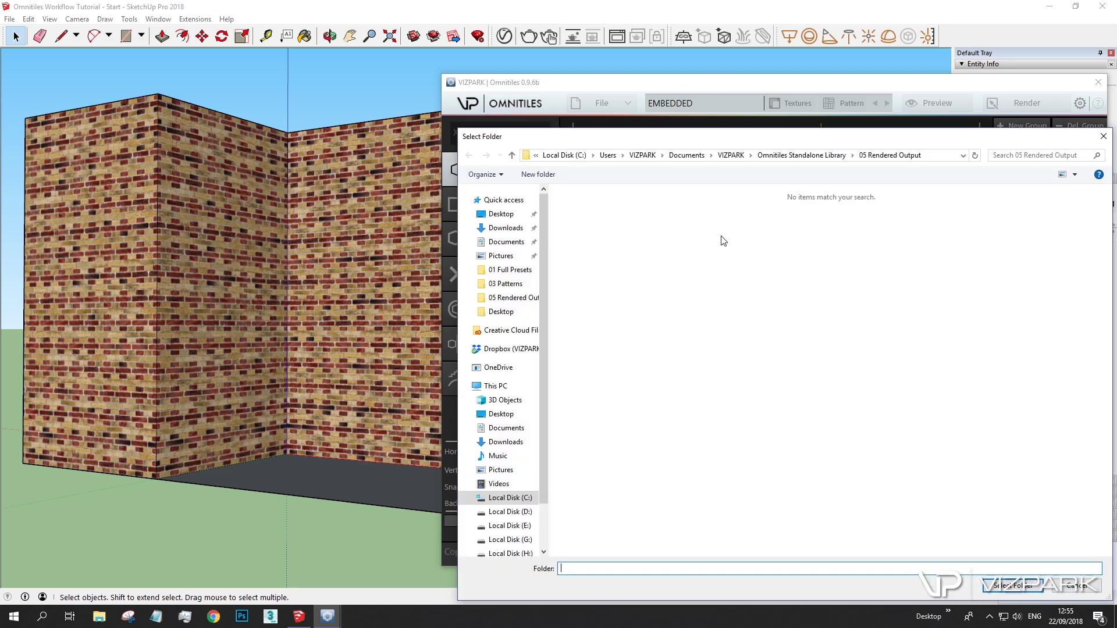
pyautogui.click(803, 153)
pyautogui.doubleClick(627, 219)
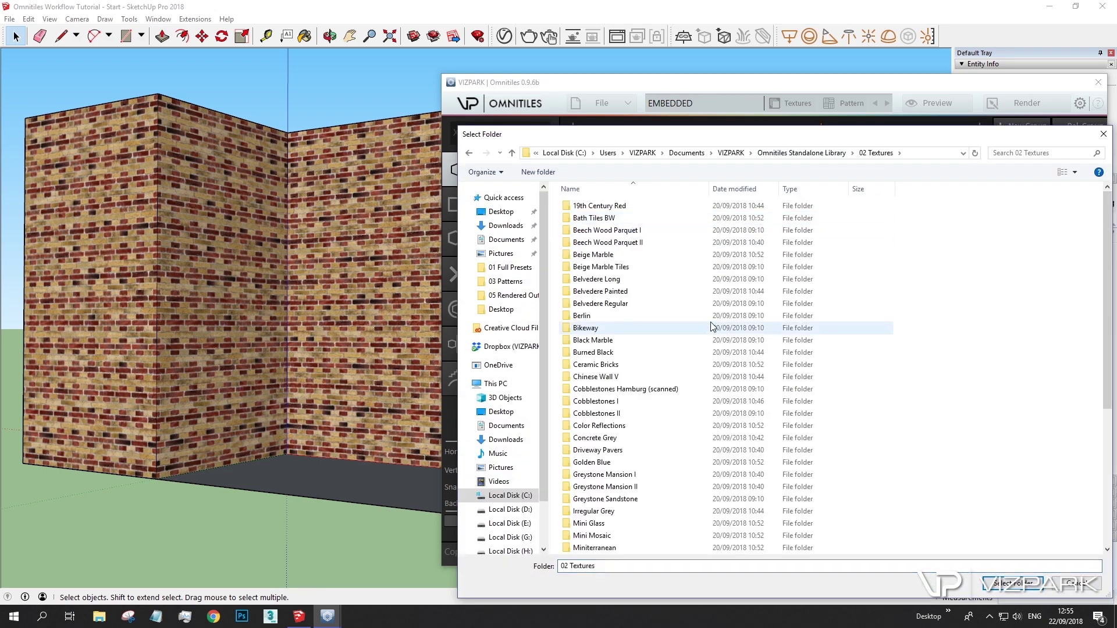
pyautogui.scroll(-5, 671, 406)
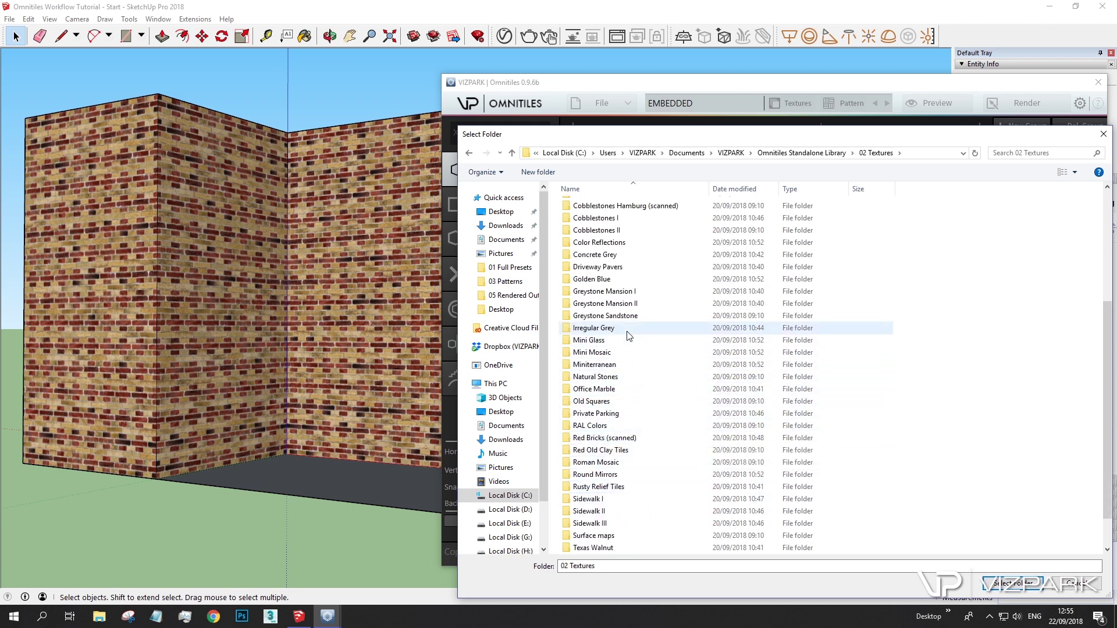
pyautogui.doubleClick(596, 328)
pyautogui.click(1001, 587)
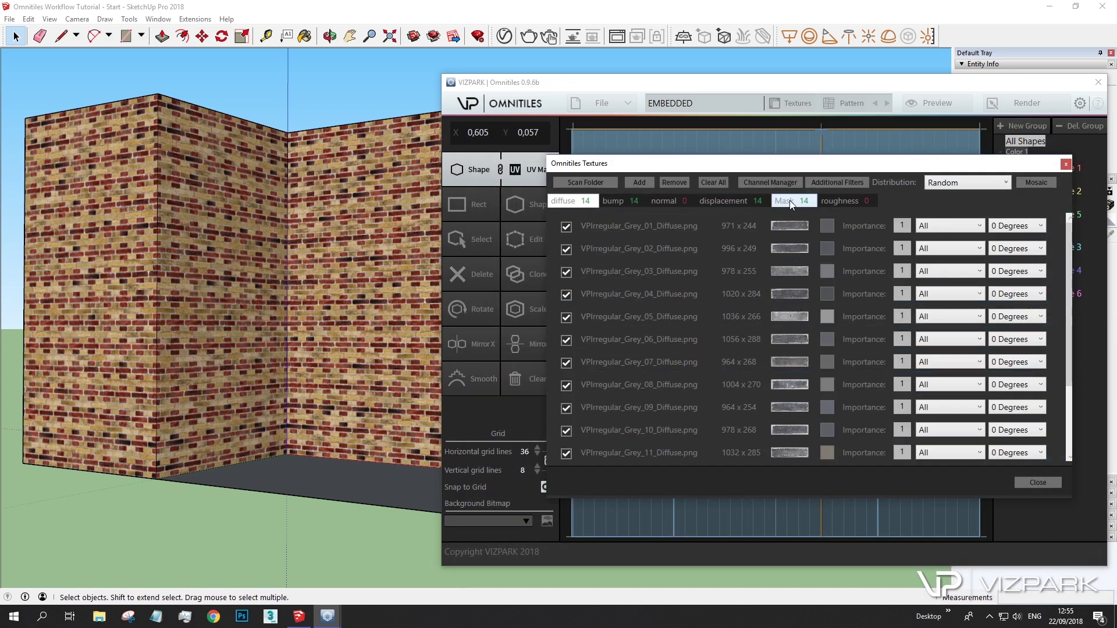
# Preview the grey brick pattern and render its texture maps
pyautogui.click(1038, 483)
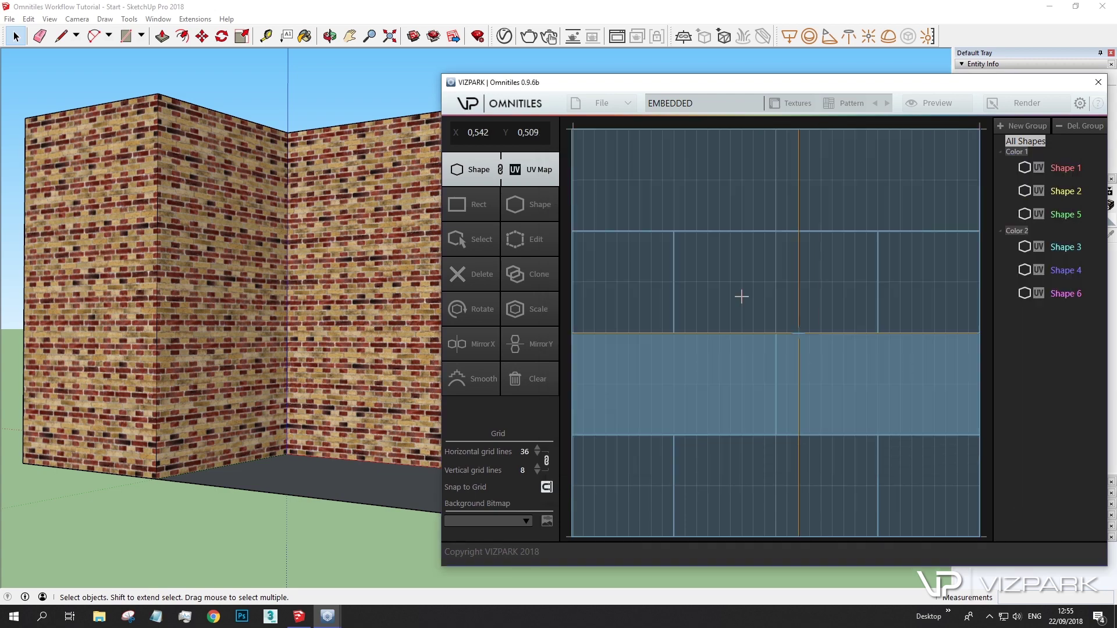
pyautogui.click(936, 102)
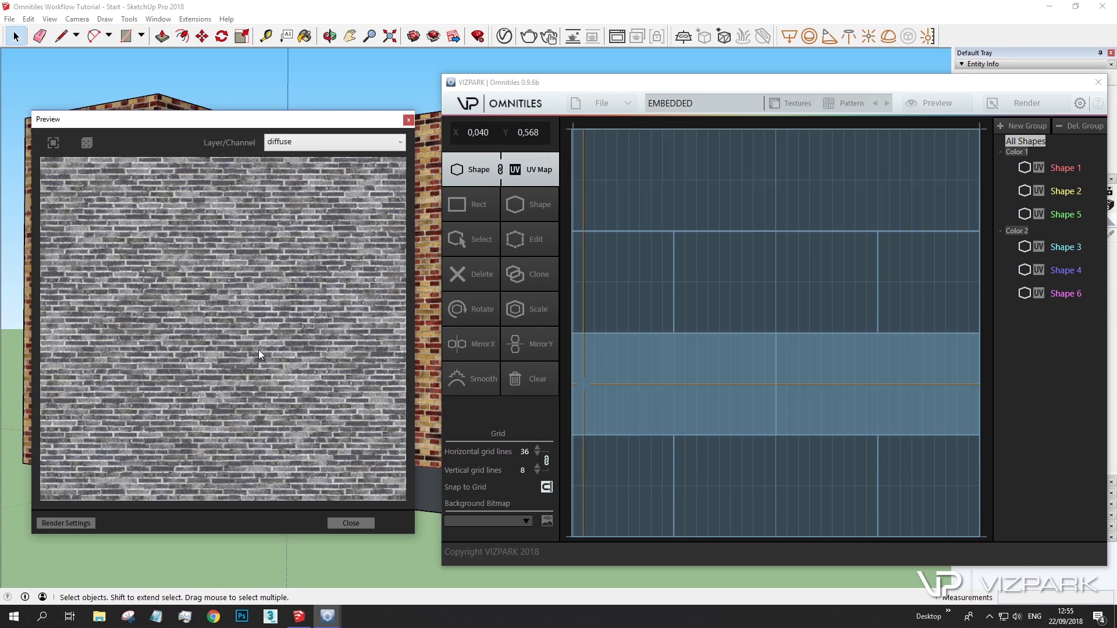
pyautogui.click(1022, 105)
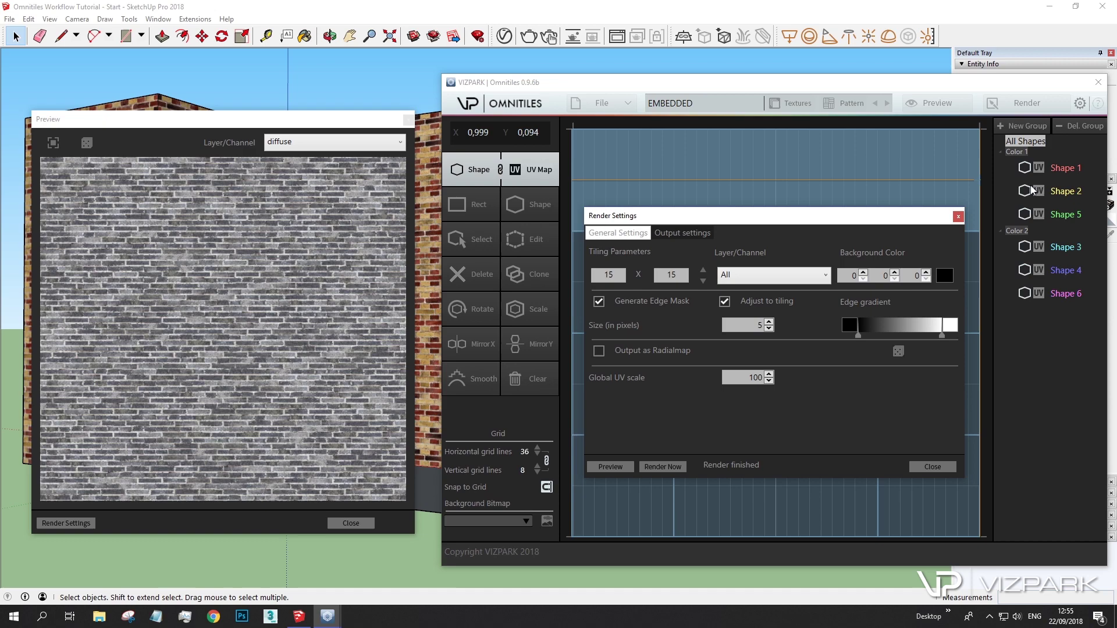
pyautogui.click(661, 469)
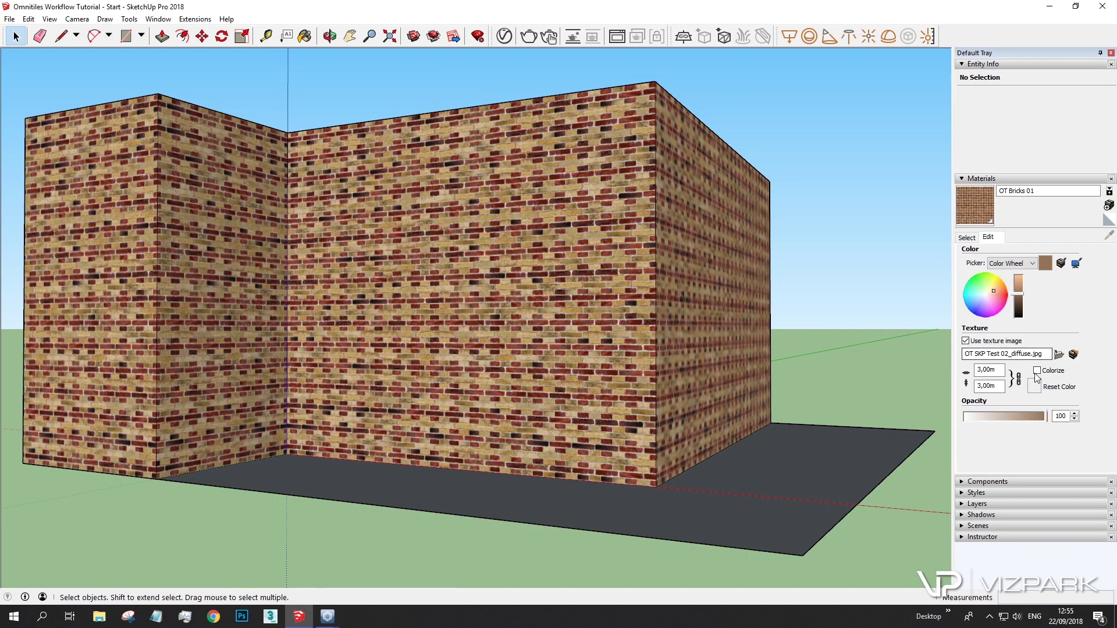
# Reload OT SKP Test 02_diffuse as the walls' texture image in SketchUp
pyautogui.click(1059, 354)
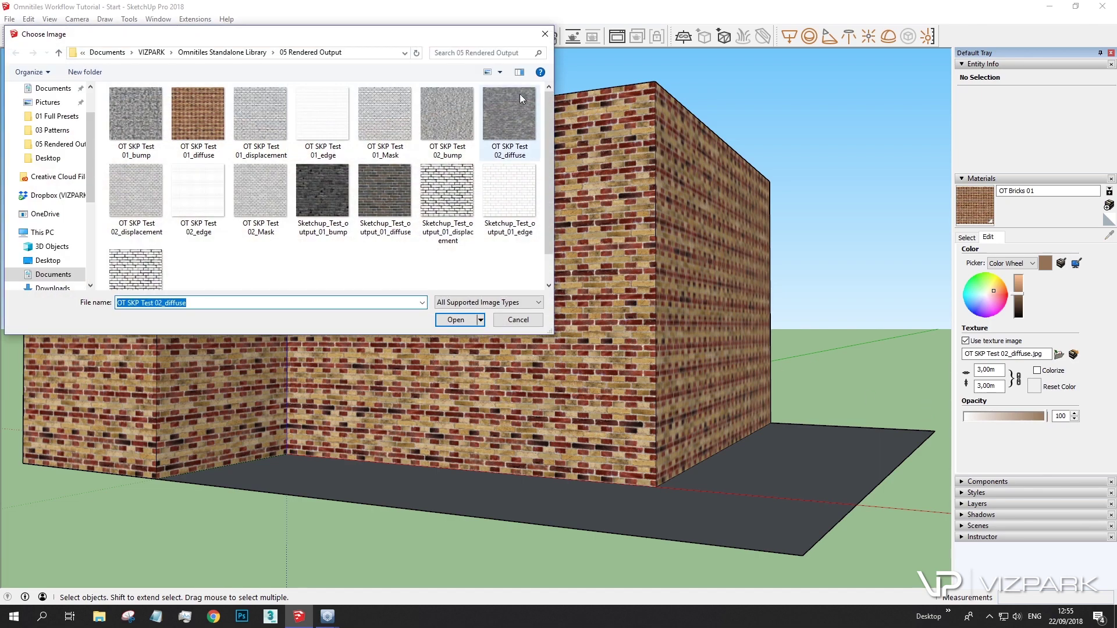
pyautogui.click(516, 115)
pyautogui.doubleClick(516, 116)
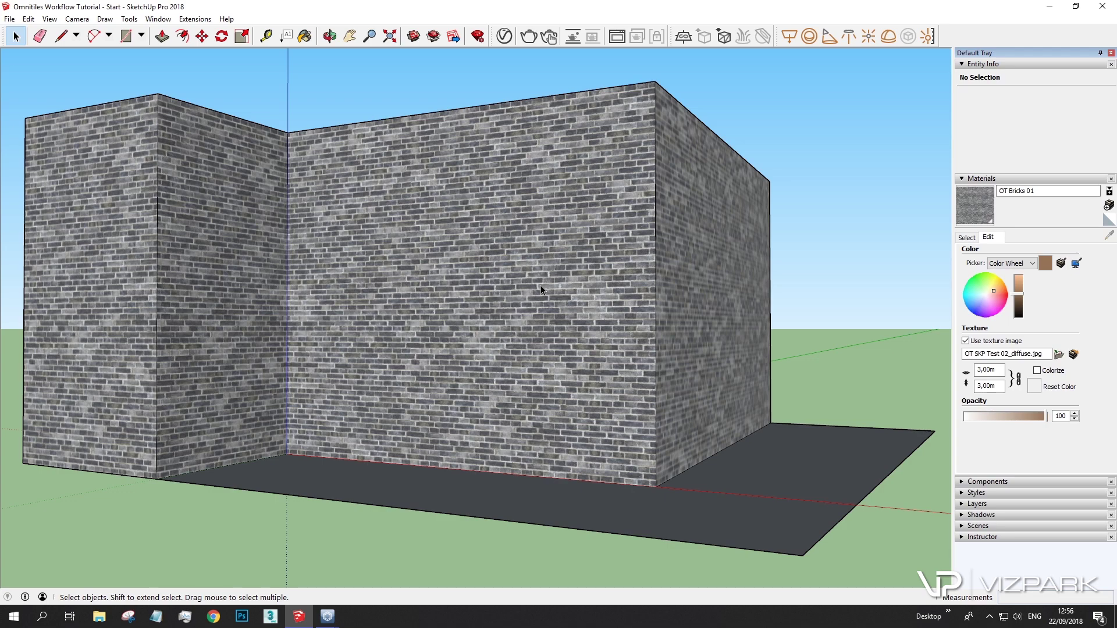
# Randomize the Omnitiles brick Value and Saturation by 10 each
pyautogui.moveTo(327, 616)
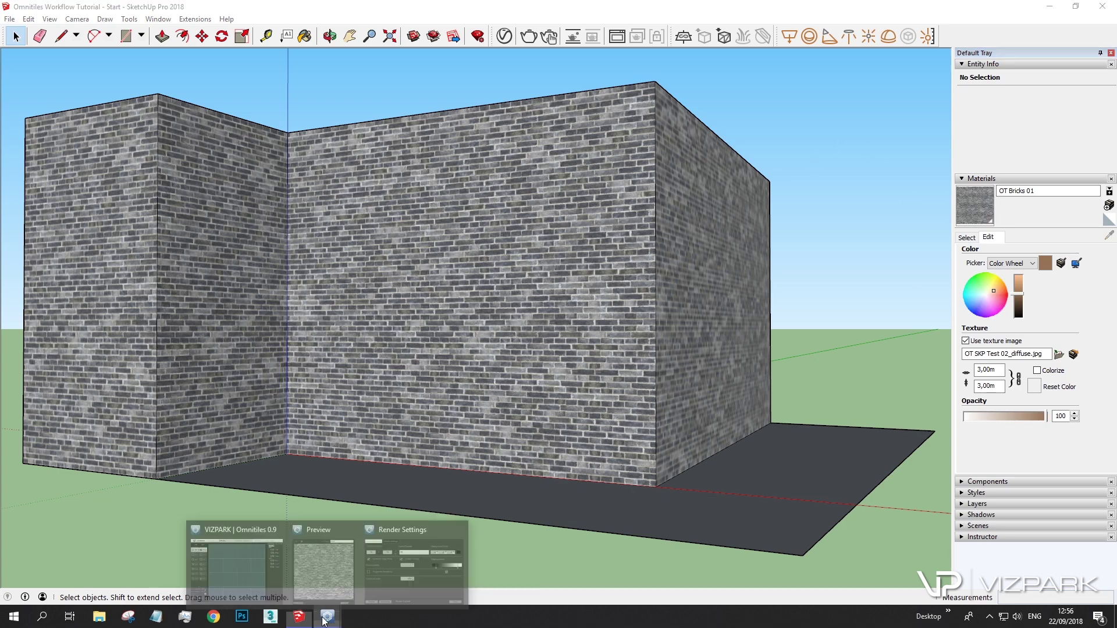
pyautogui.click(320, 585)
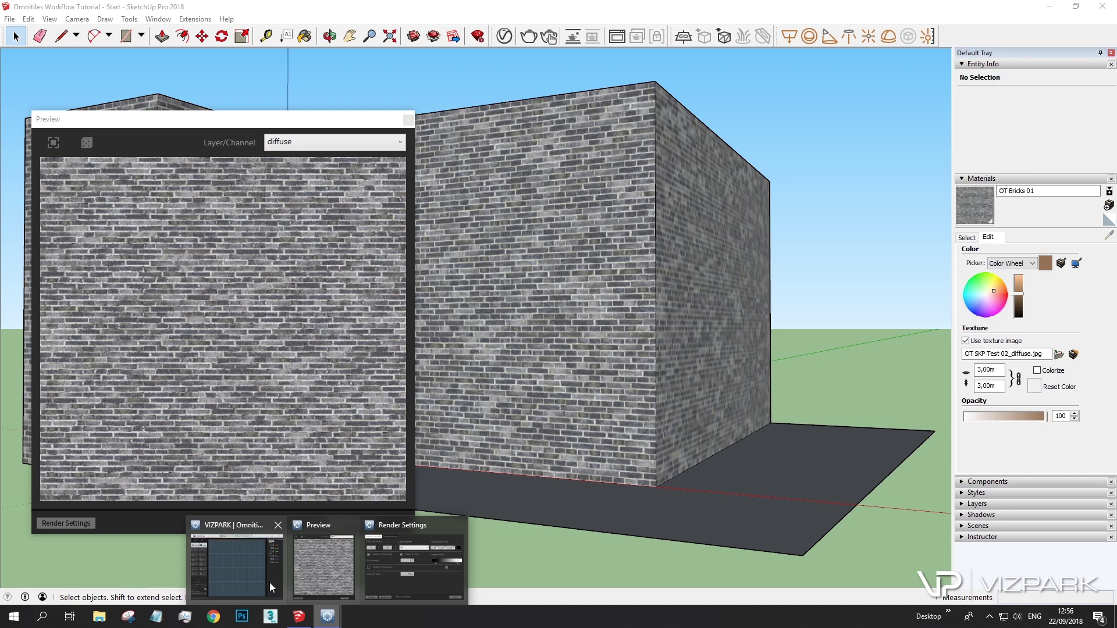
pyautogui.click(269, 581)
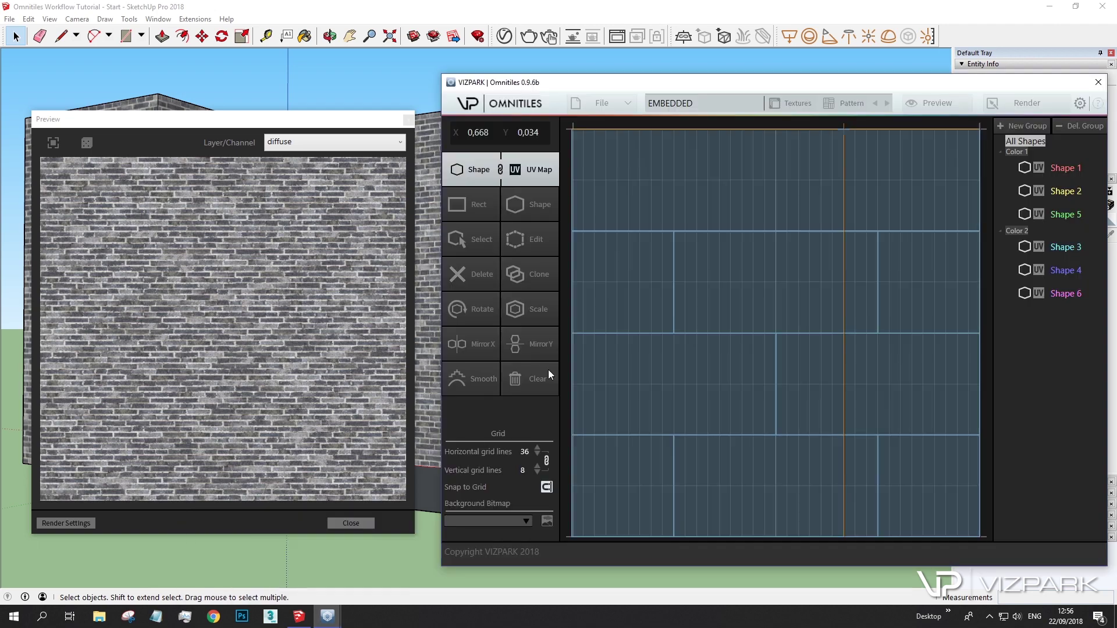
pyautogui.click(86, 143)
pyautogui.doubleClick(197, 124)
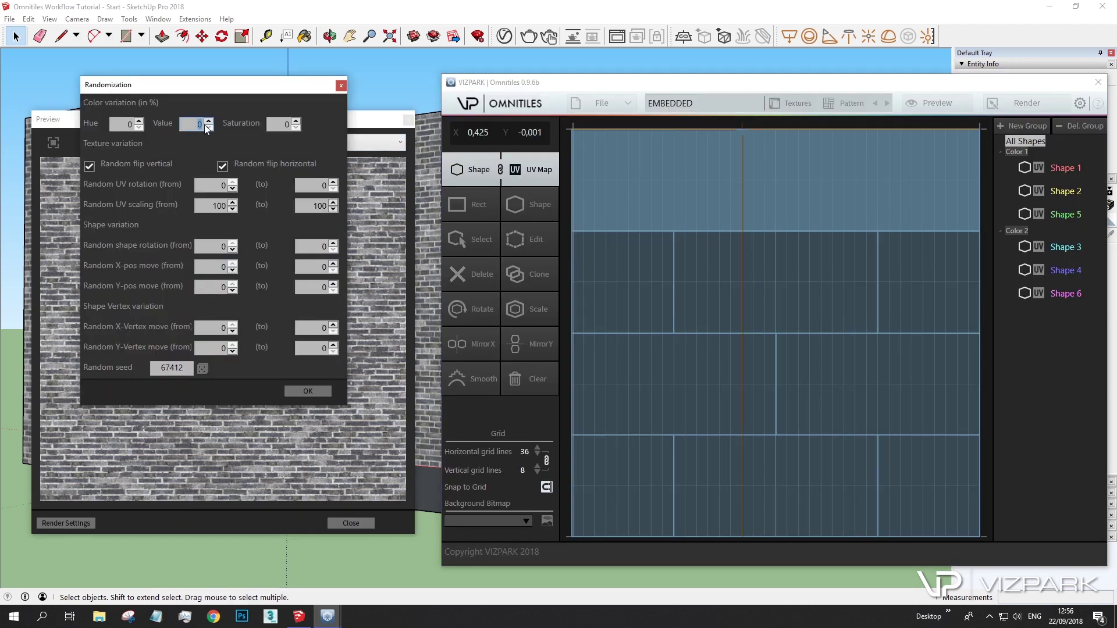
pyautogui.write('10')
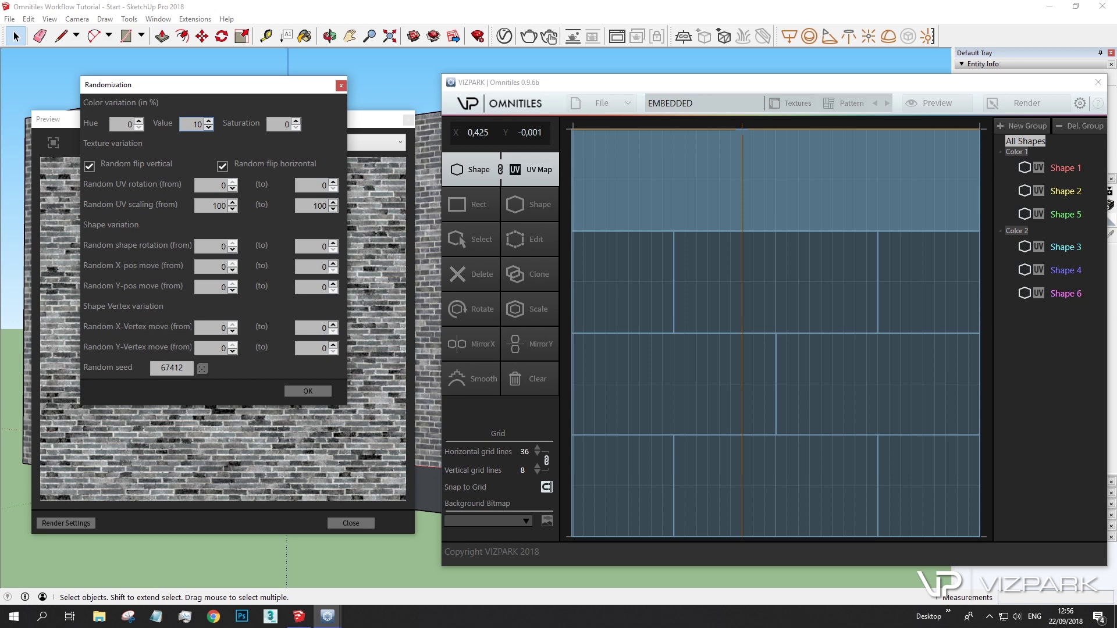
pyautogui.doubleClick(285, 125)
pyautogui.write('10')
pyautogui.click(306, 392)
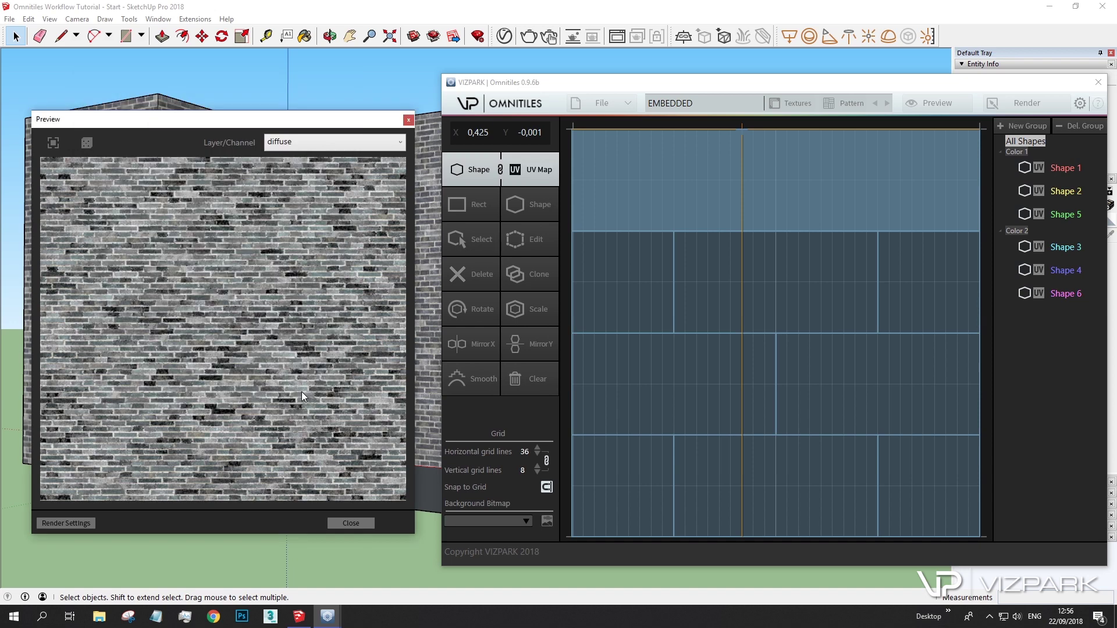
# Re-render the Omnitiles brick maps and close Omnitiles
pyautogui.click(362, 522)
pyautogui.click(1016, 105)
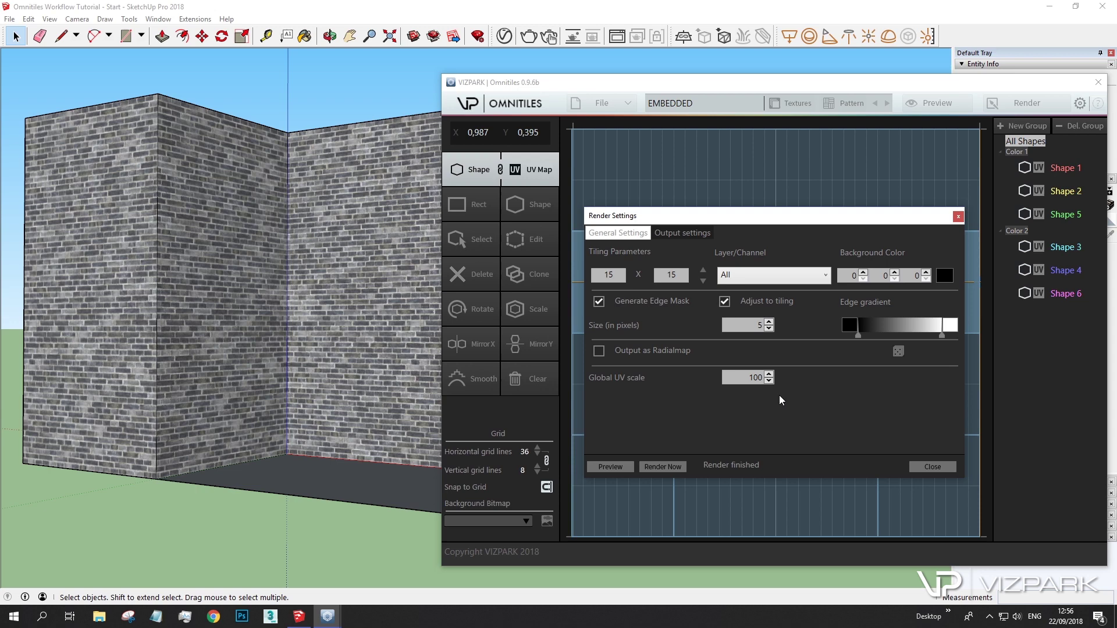
pyautogui.click(676, 468)
pyautogui.click(933, 467)
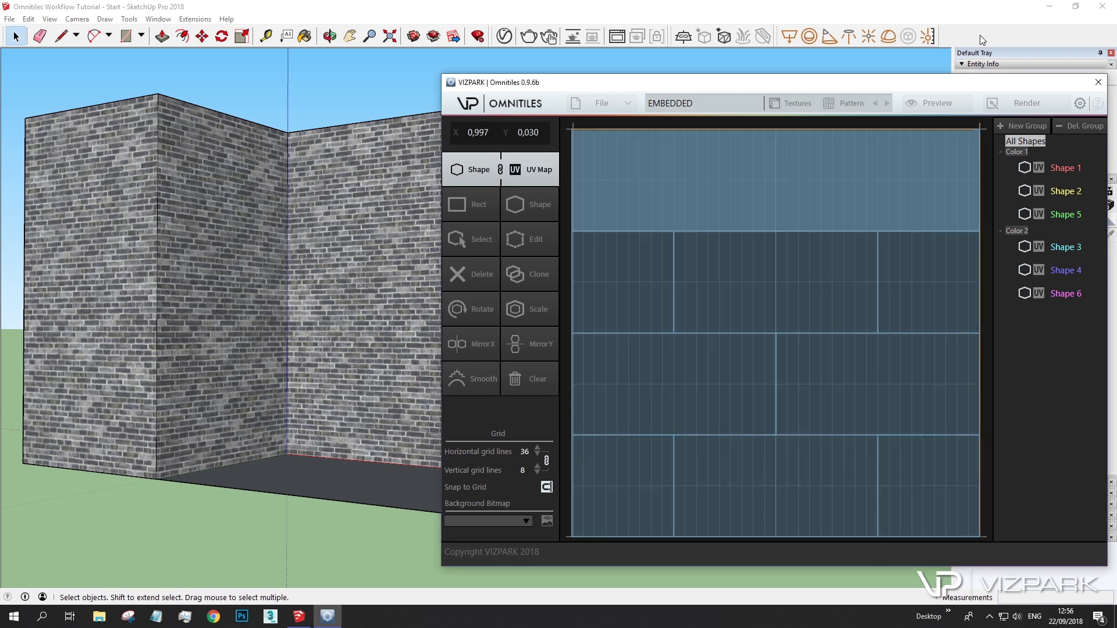
# Swap the wall material's texture image to OT SKP Test 02_diffuse
pyautogui.click(1058, 354)
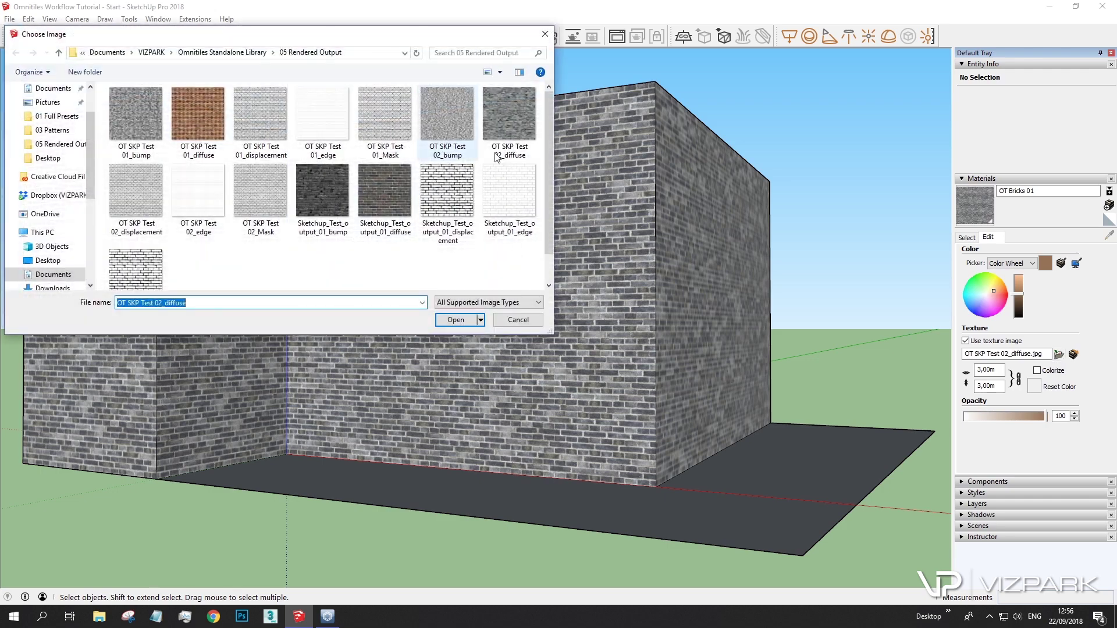
pyautogui.click(528, 133)
pyautogui.doubleClick(528, 131)
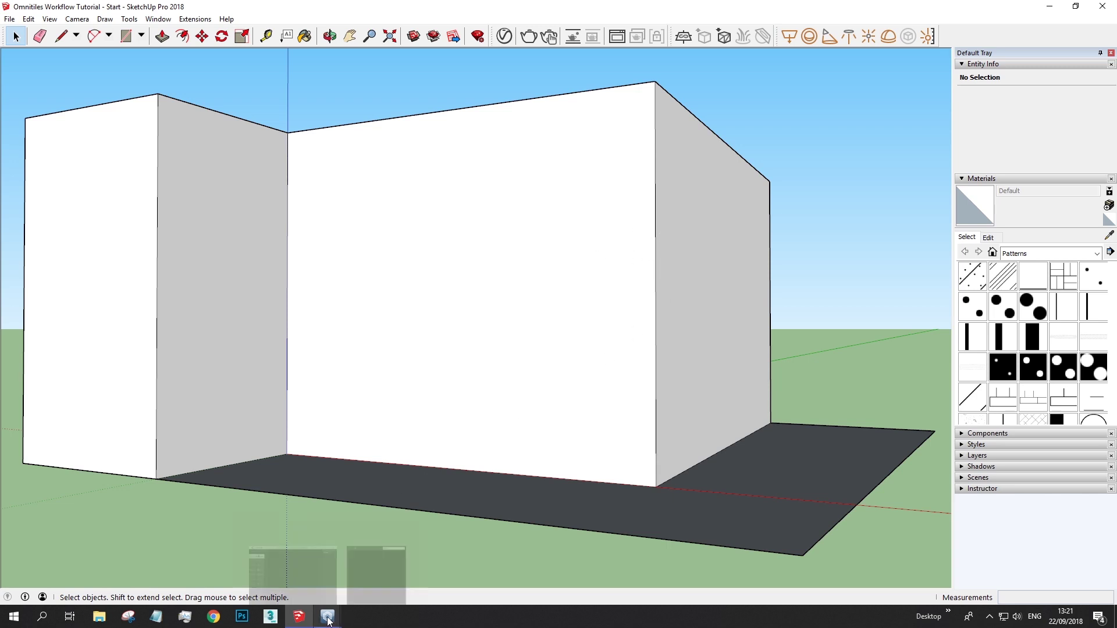
# Open the Black Salt.vop preset in Omnitiles and show its render settings
pyautogui.click(324, 587)
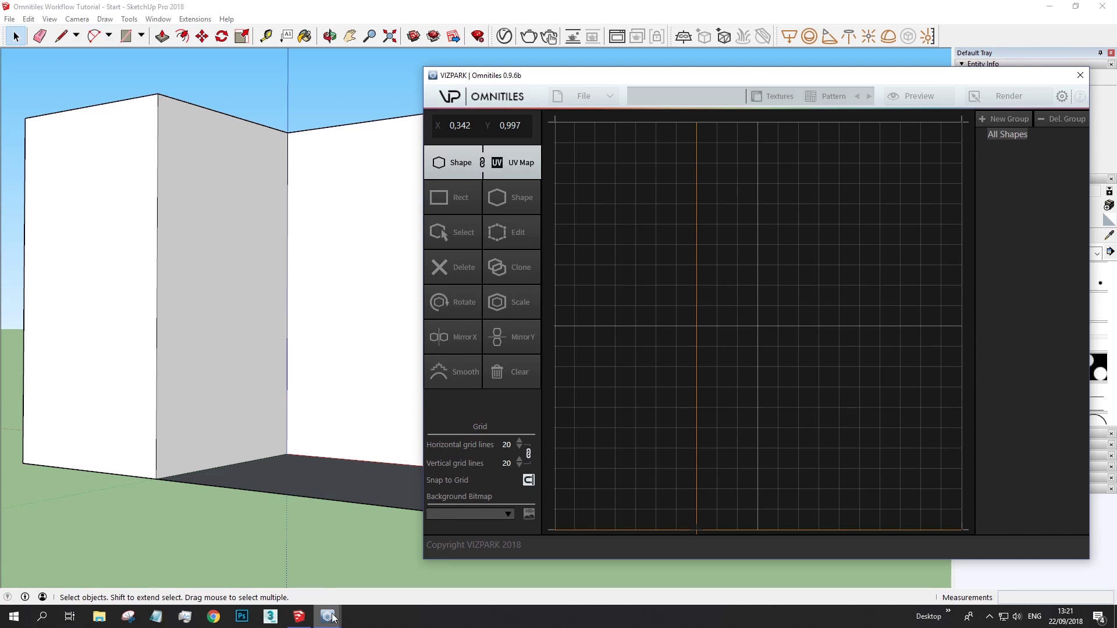
pyautogui.moveTo(330, 616)
pyautogui.click(370, 593)
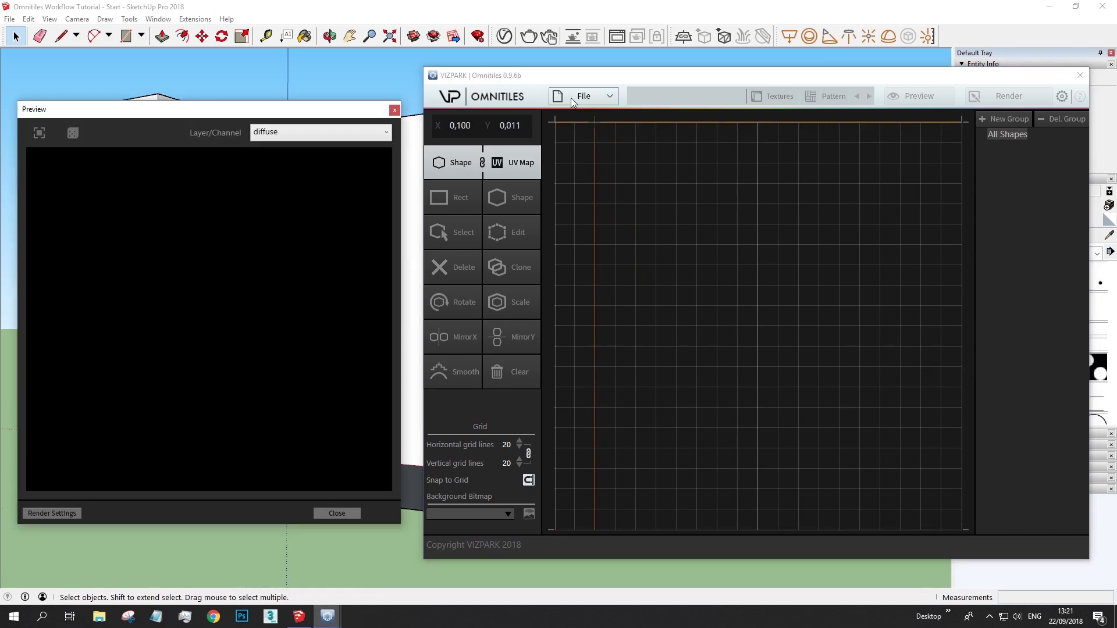
pyautogui.click(572, 97)
pyautogui.click(598, 120)
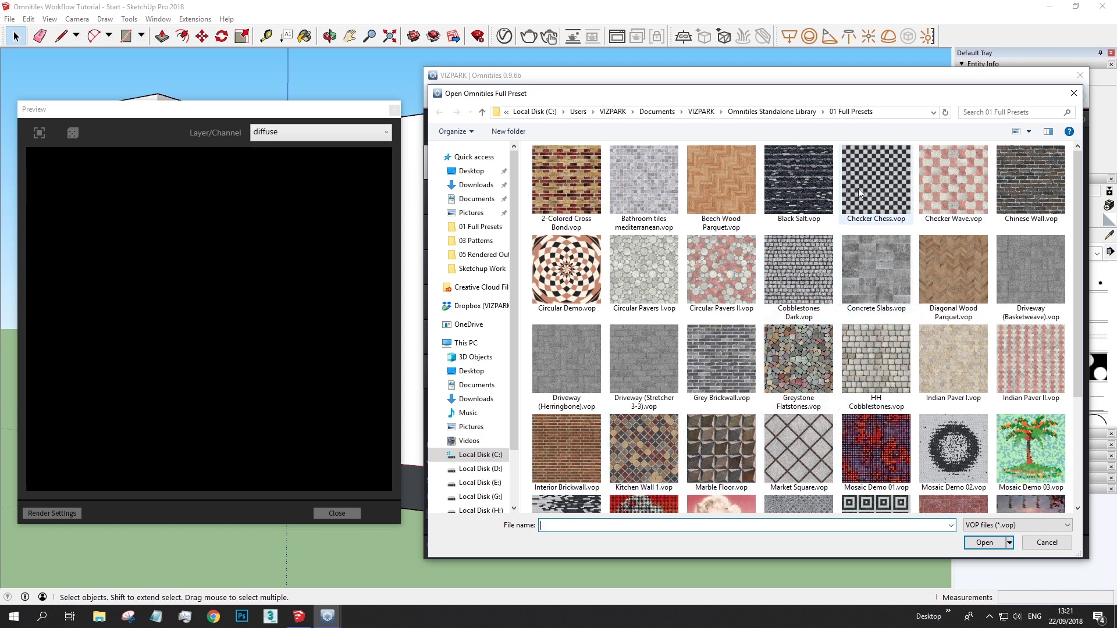
pyautogui.doubleClick(810, 183)
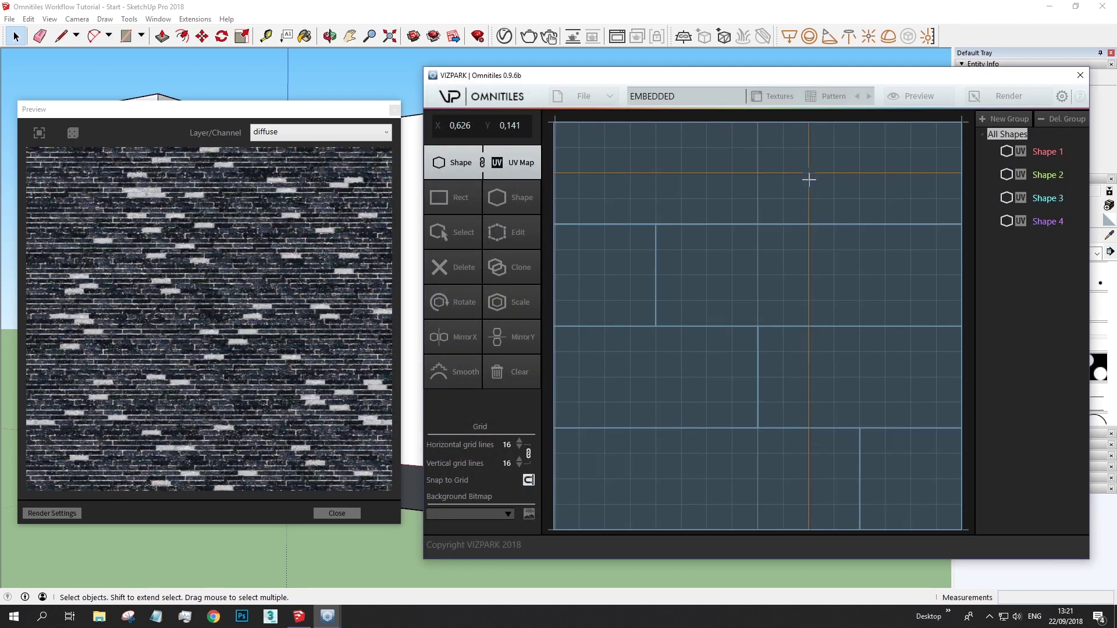
pyautogui.click(1002, 97)
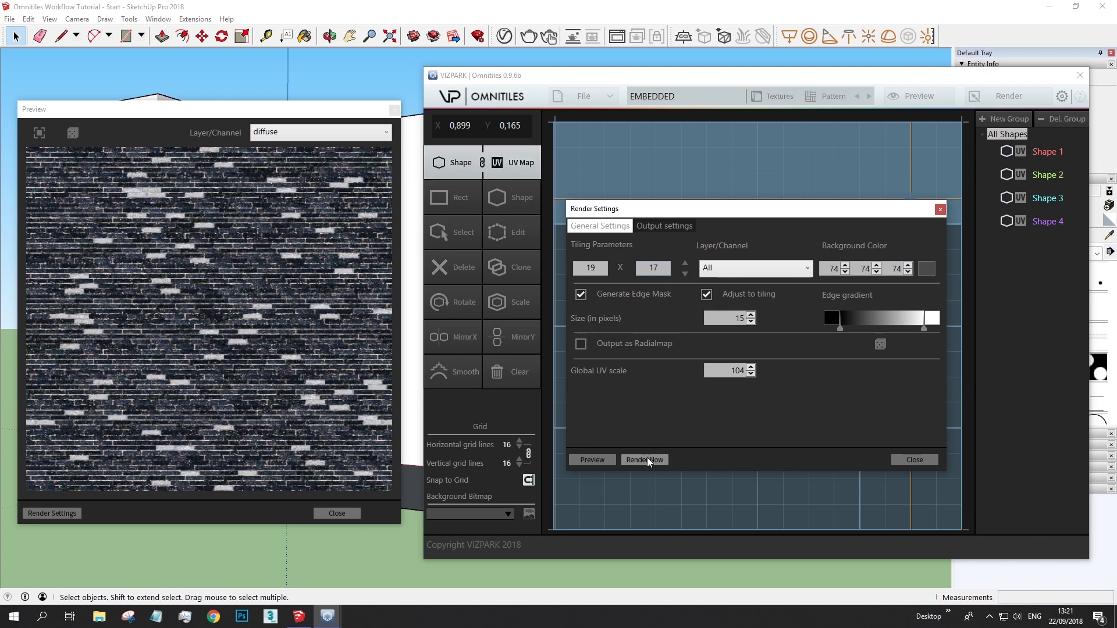
# Render the maps to 05 Rendered Output under the file name 'OT SKP vray 01'
pyautogui.click(661, 227)
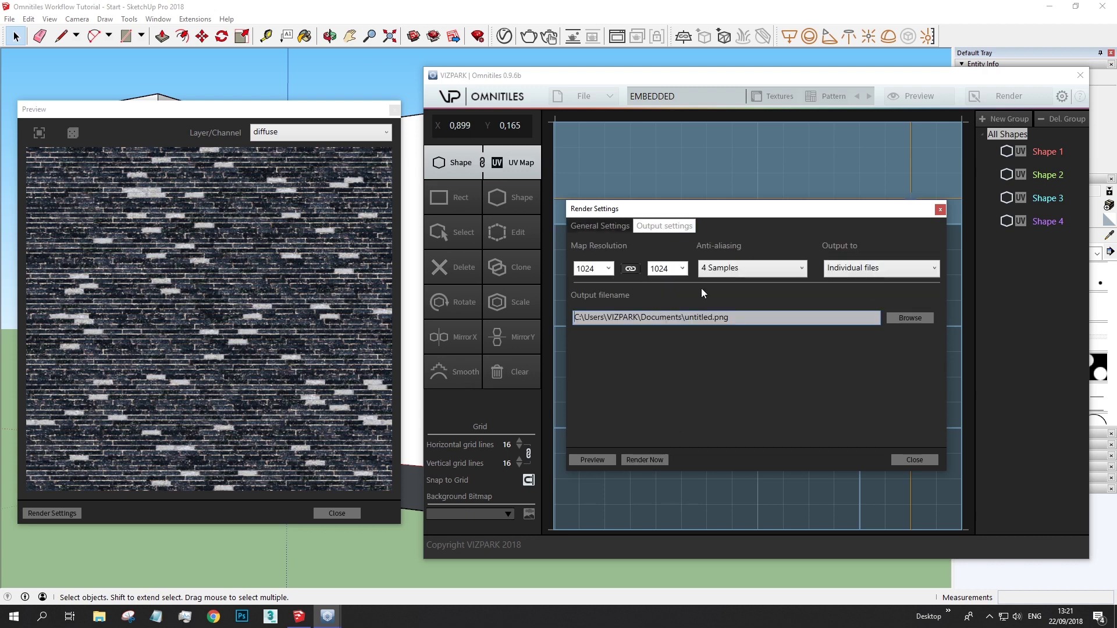
pyautogui.click(911, 318)
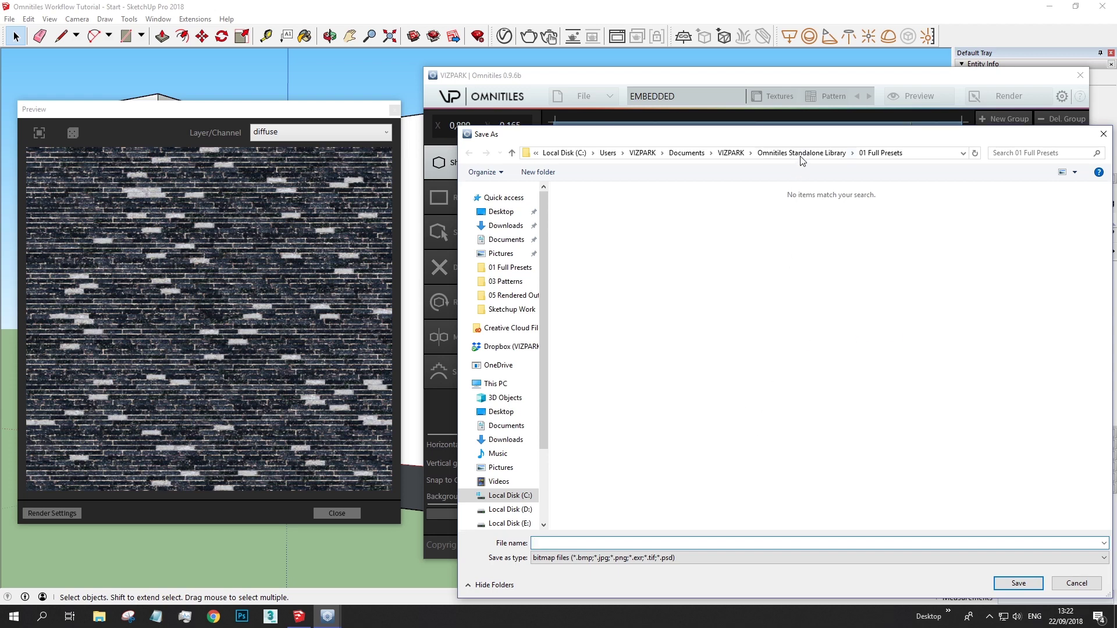
pyautogui.click(800, 157)
pyautogui.doubleClick(630, 256)
pyautogui.click(563, 544)
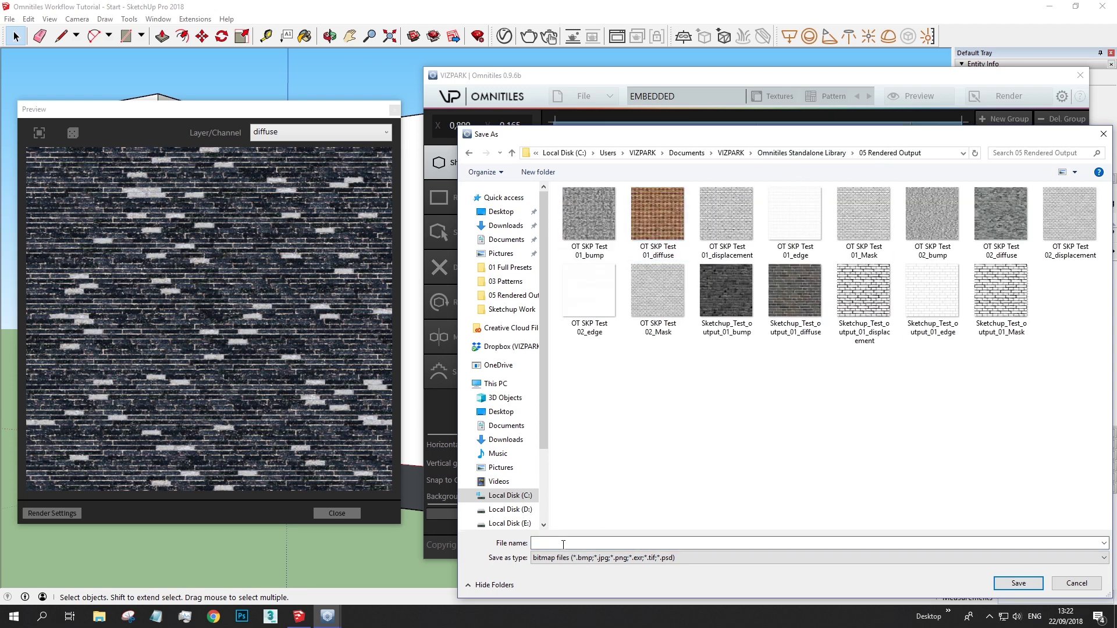
pyautogui.click(563, 543)
pyautogui.write('OT ')
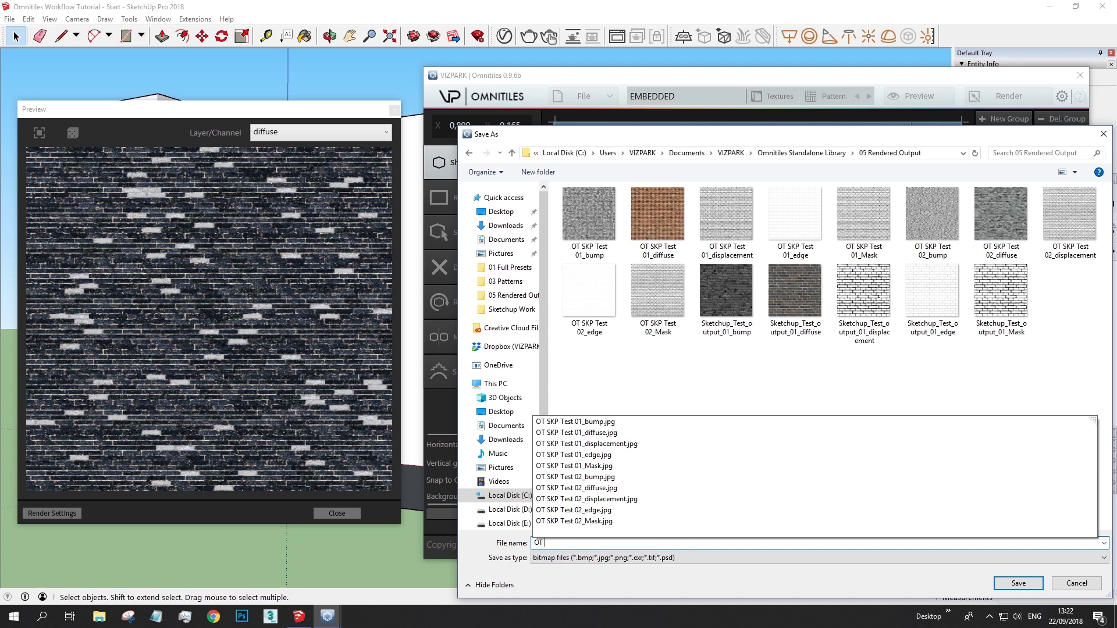
pyautogui.write('SKP vray 01')
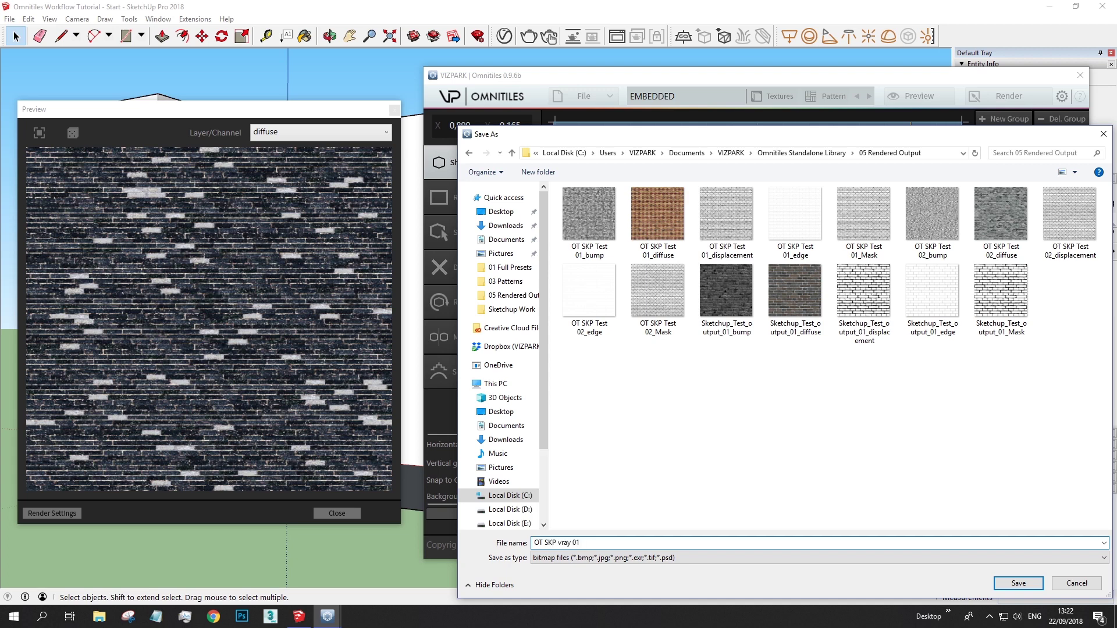
pyautogui.write('.jpg')
pyautogui.press('Return')
pyautogui.click(649, 459)
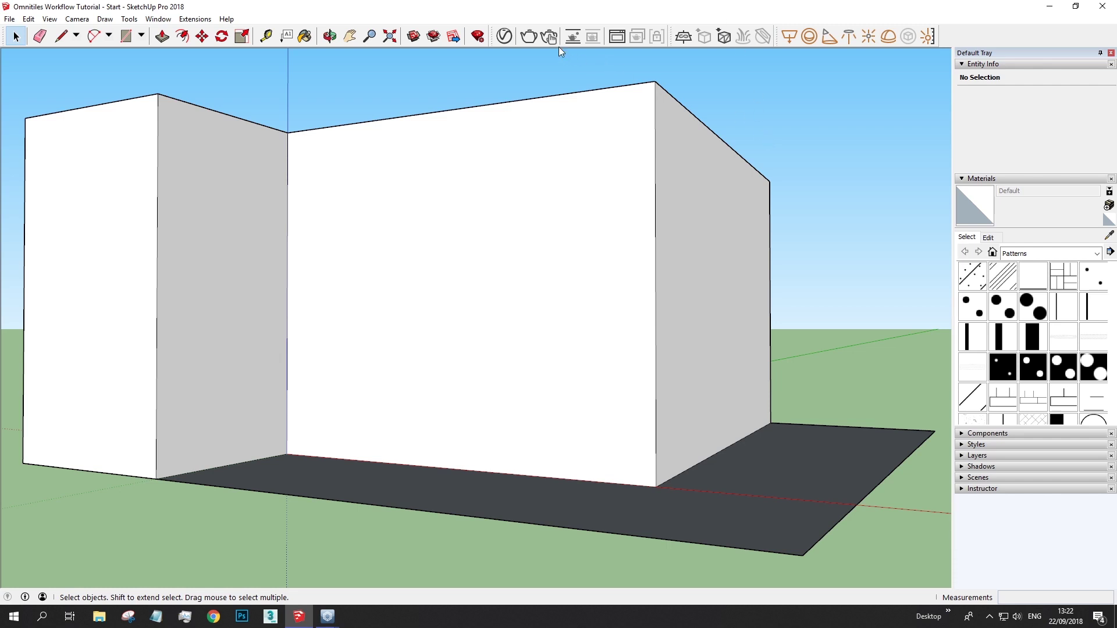
# Add a new Generic material in the V-Ray Asset Editor
pyautogui.click(504, 36)
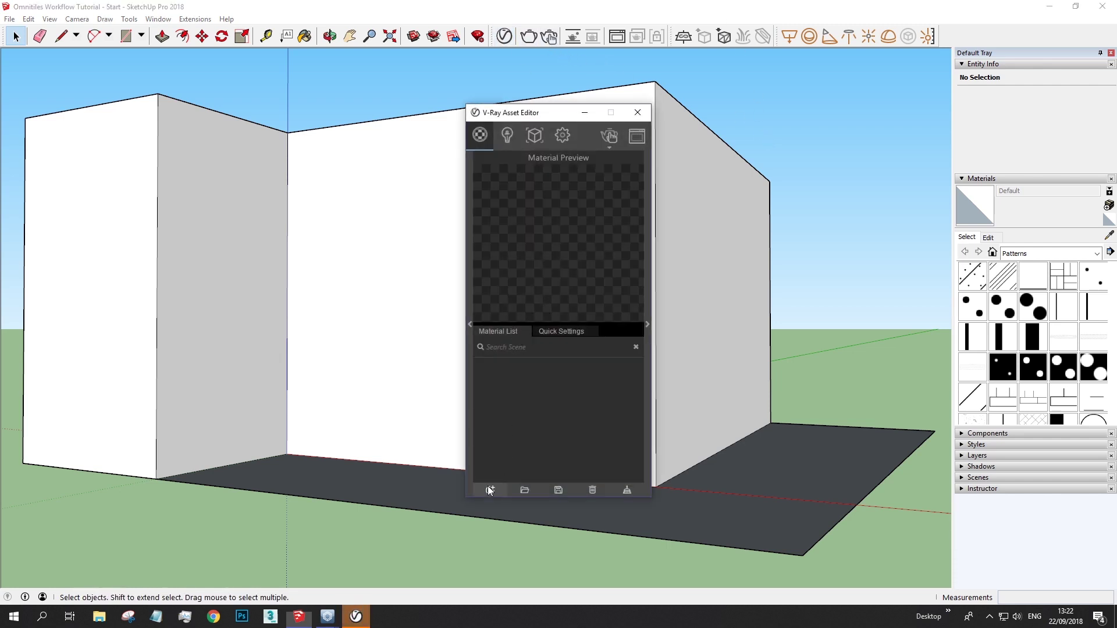
pyautogui.rightClick(510, 440)
pyautogui.click(518, 276)
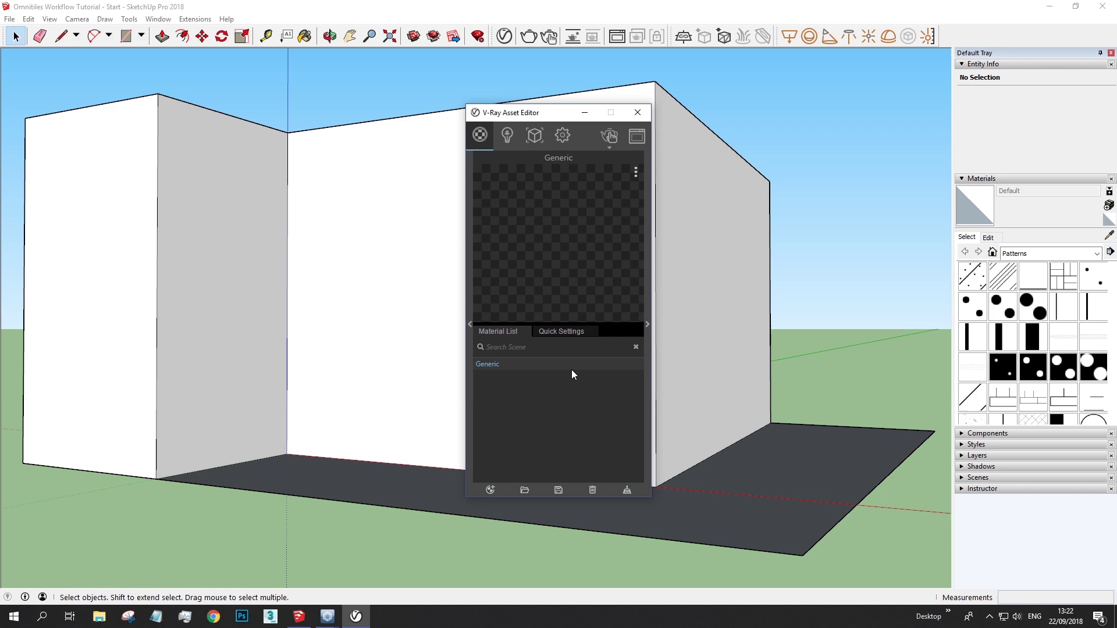
pyautogui.click(648, 324)
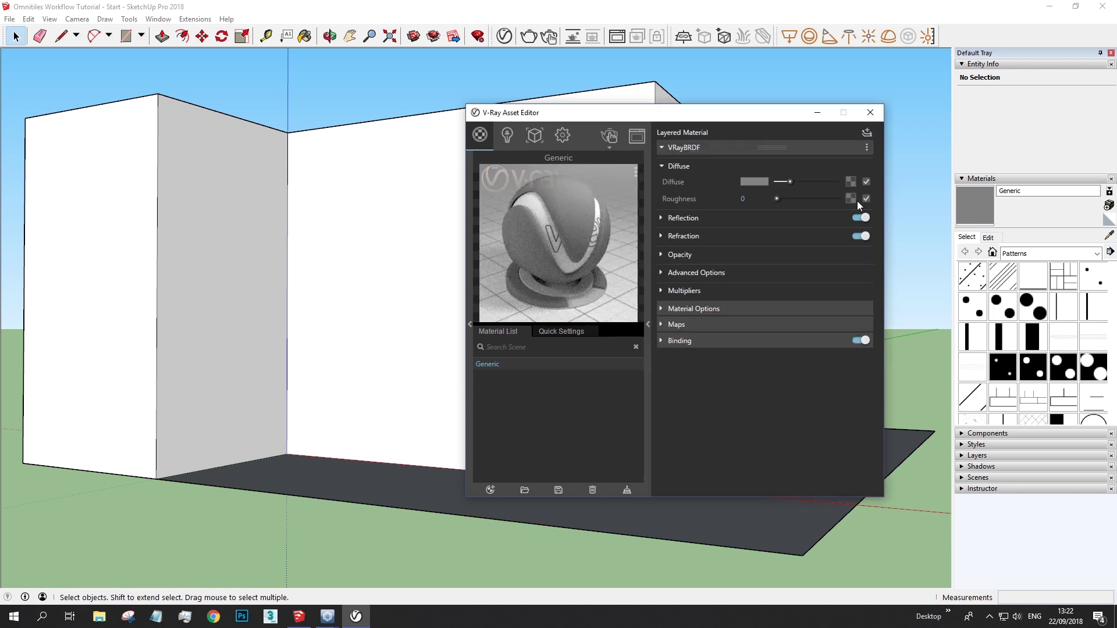
# Load the OT SKP vray 01_diffuse bitmap from 05 Rendered Output as its diffuse map
pyautogui.click(851, 183)
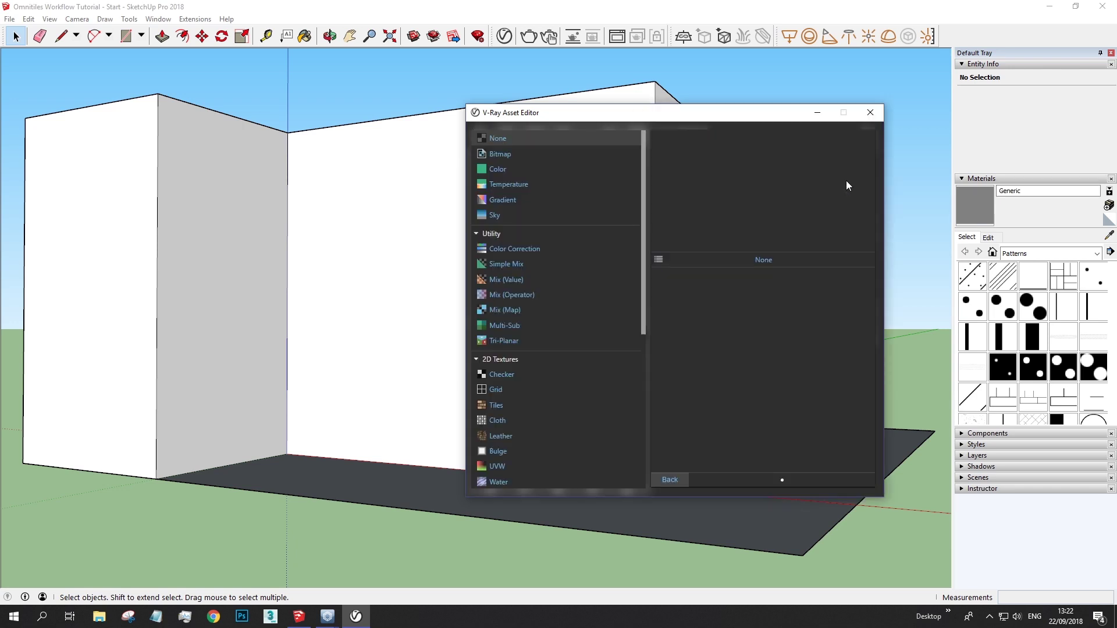
pyautogui.click(541, 155)
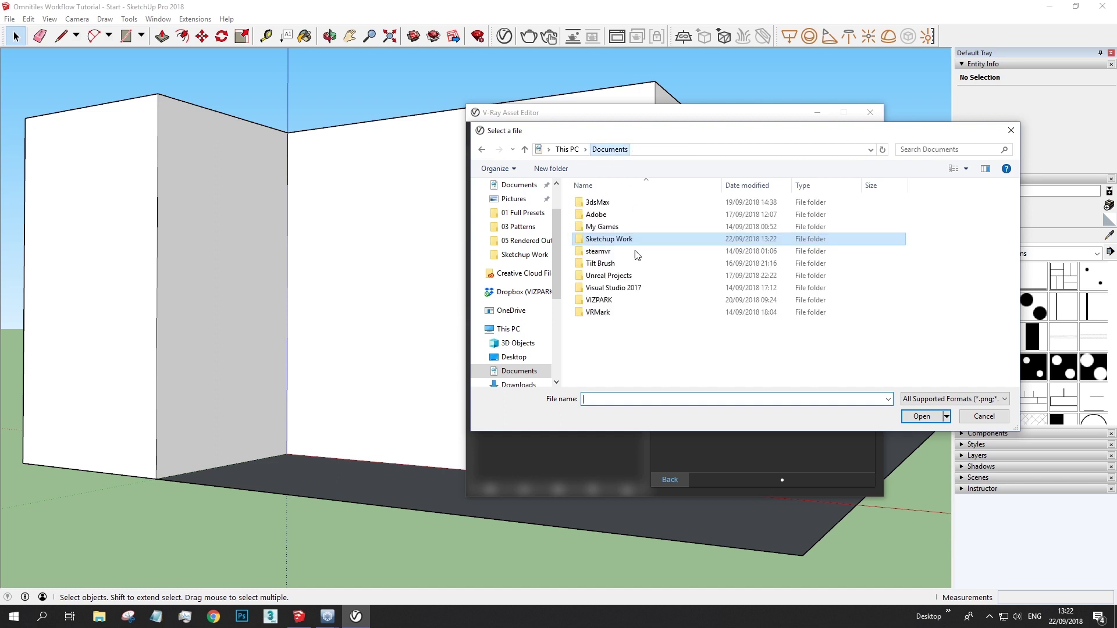
pyautogui.doubleClick(628, 299)
pyautogui.doubleClick(642, 203)
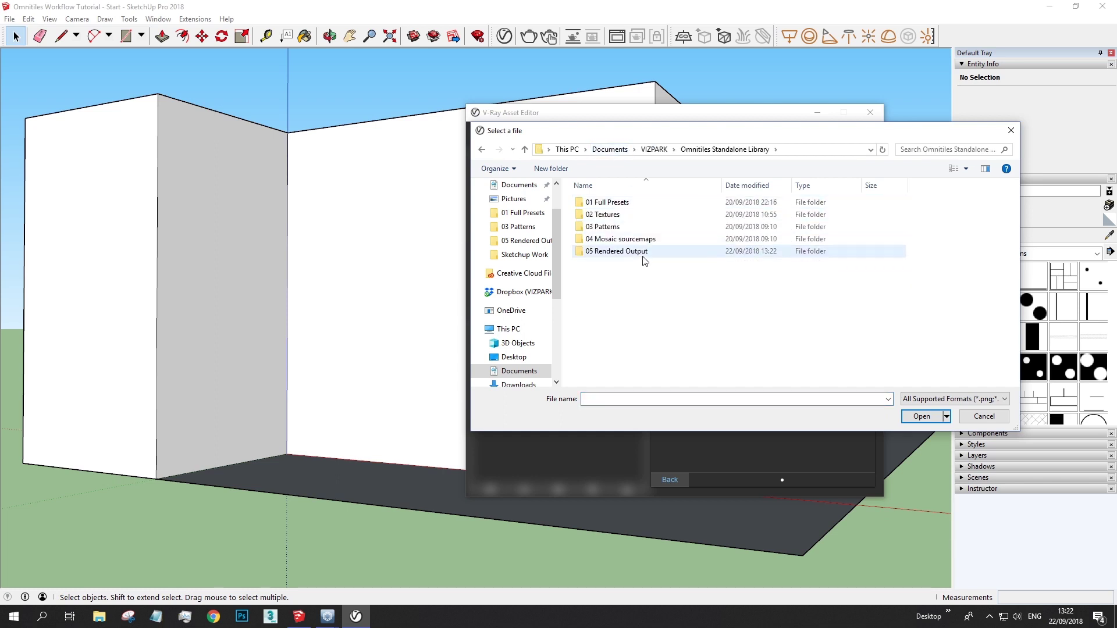
pyautogui.doubleClick(643, 253)
pyautogui.click(851, 288)
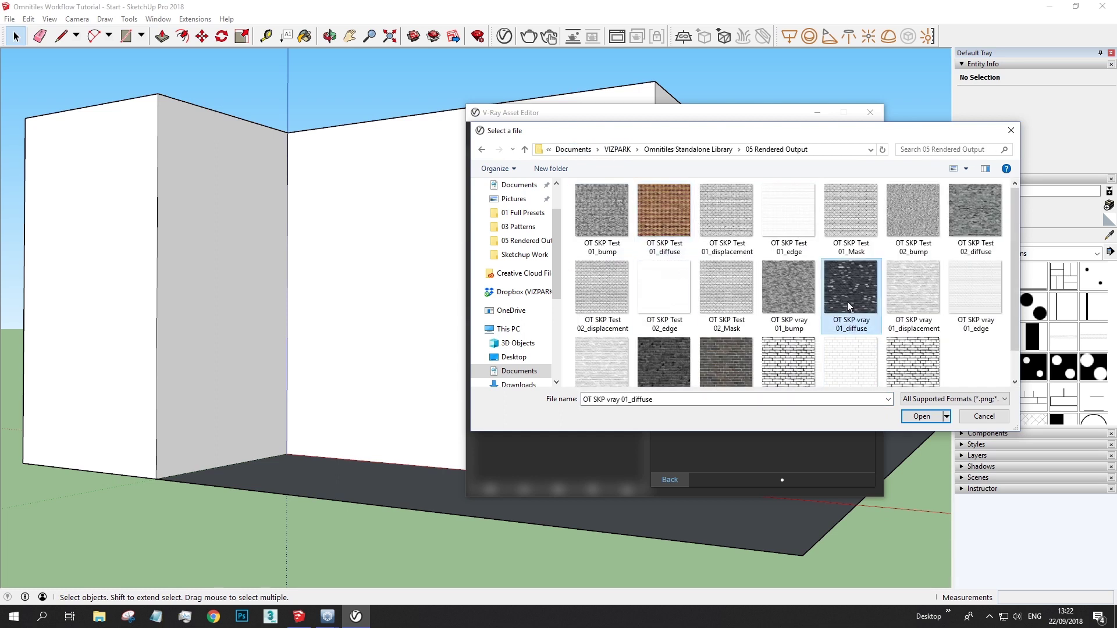
pyautogui.click(922, 417)
pyautogui.click(670, 480)
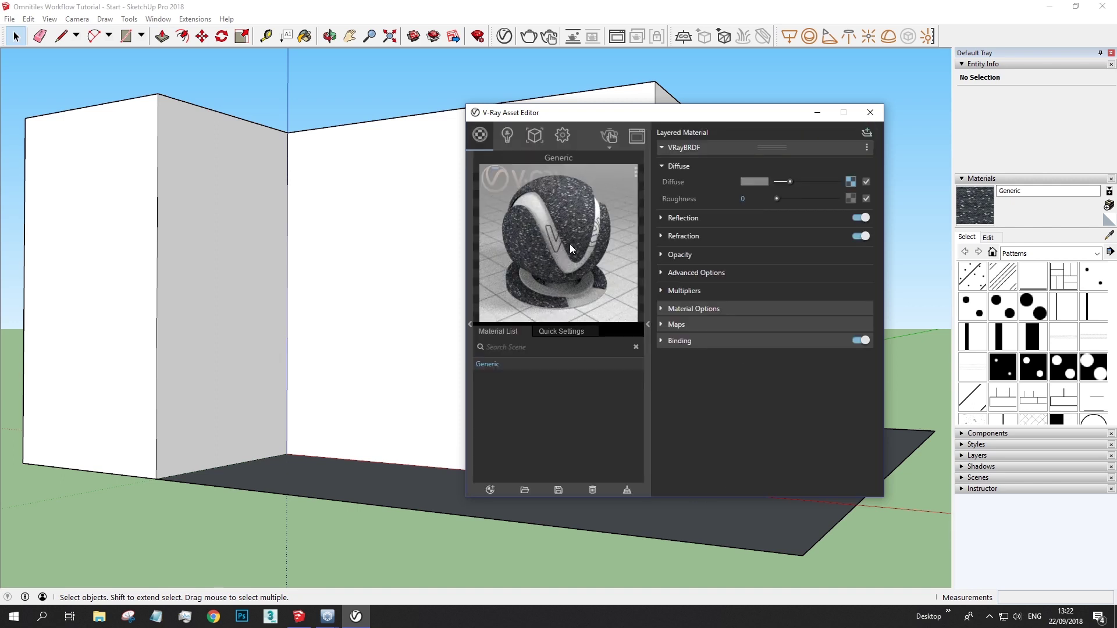
# Apply the Generic material to the selected back wall face, then close the Asset Editor
pyautogui.click(426, 280)
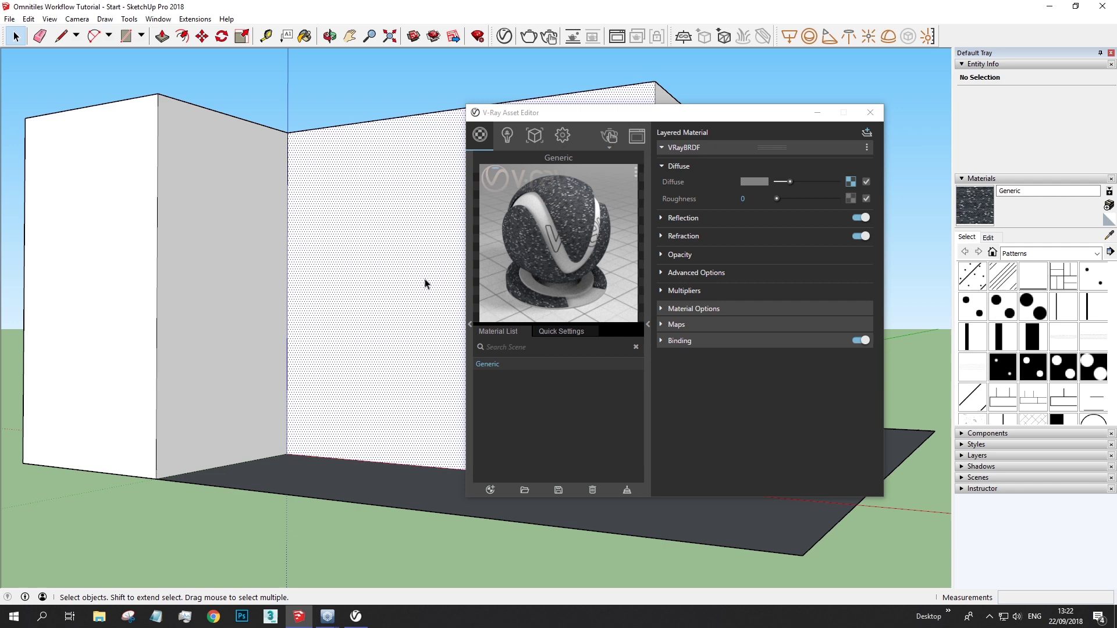
pyautogui.rightClick(492, 364)
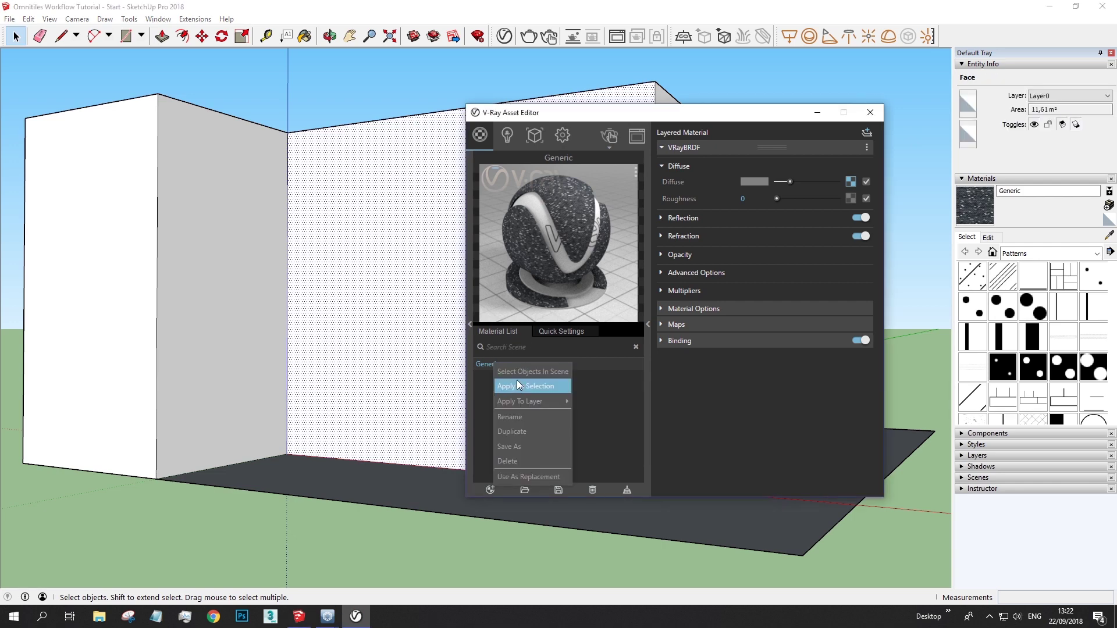
pyautogui.click(518, 387)
pyautogui.moveTo(674, 112); pyautogui.dragTo(568, 141)
pyautogui.click(764, 142)
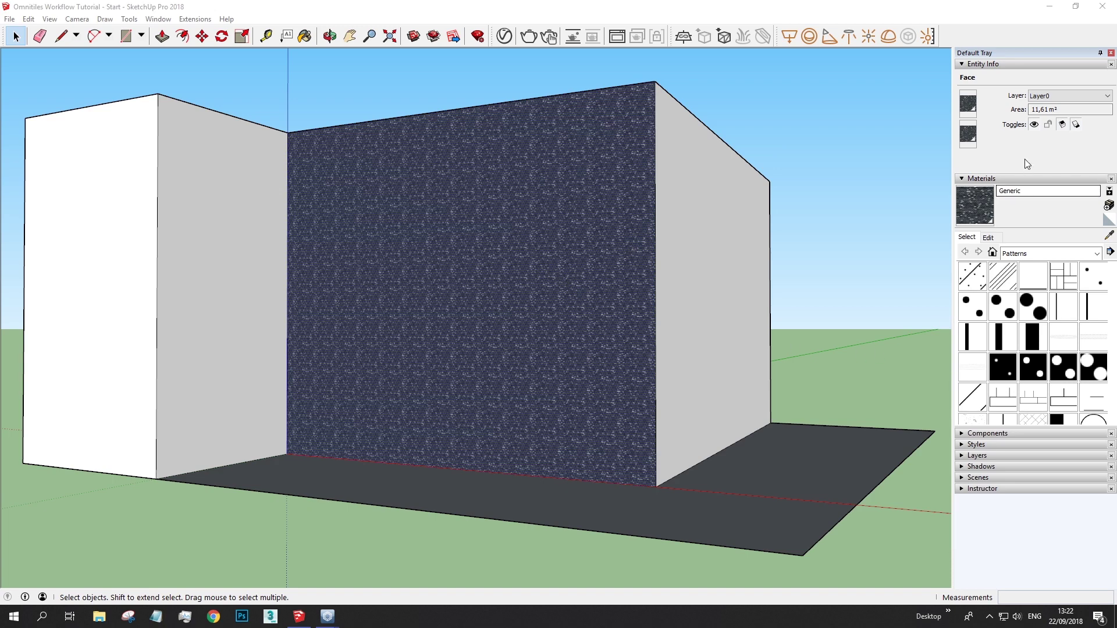
# Set the brick texture width to 3 m and run a V-Ray interactive render
pyautogui.click(988, 237)
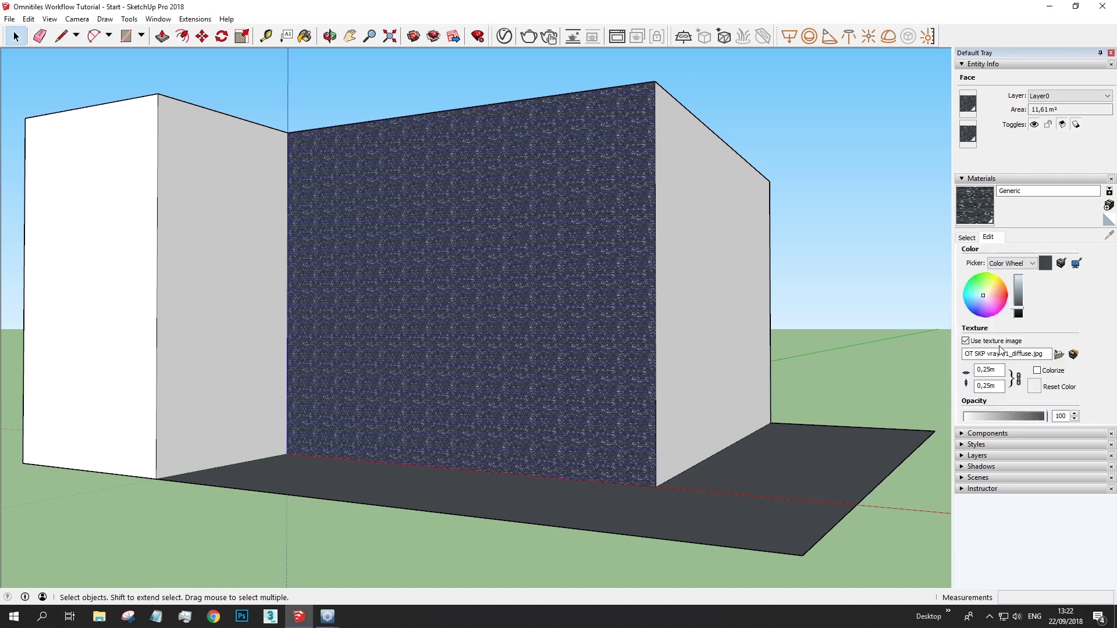
pyautogui.doubleClick(987, 369)
pyautogui.write('3')
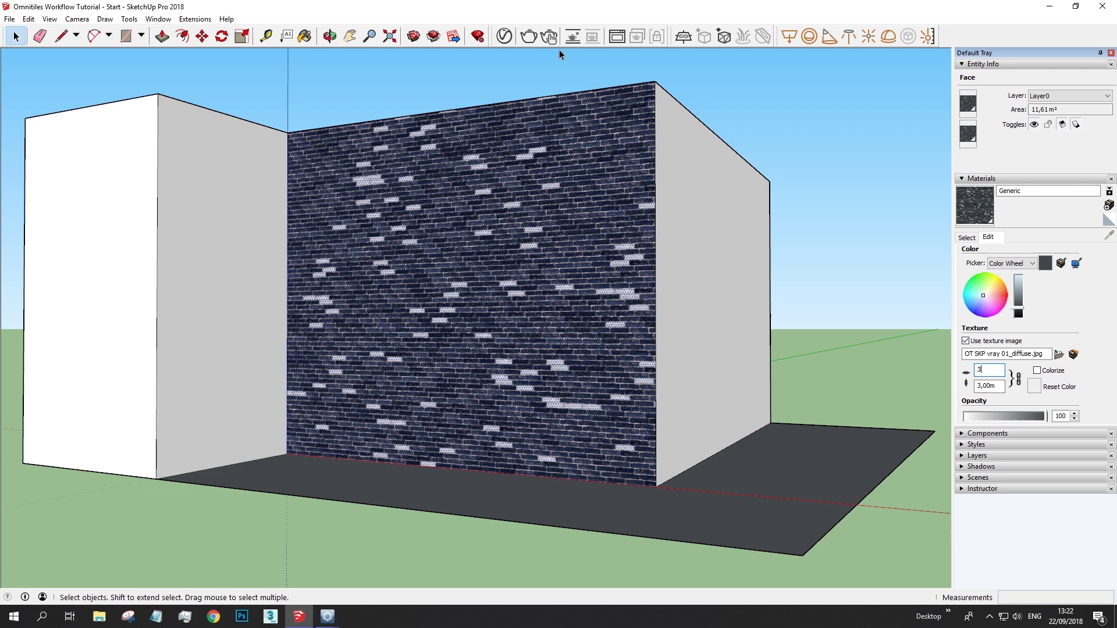
pyautogui.click(548, 37)
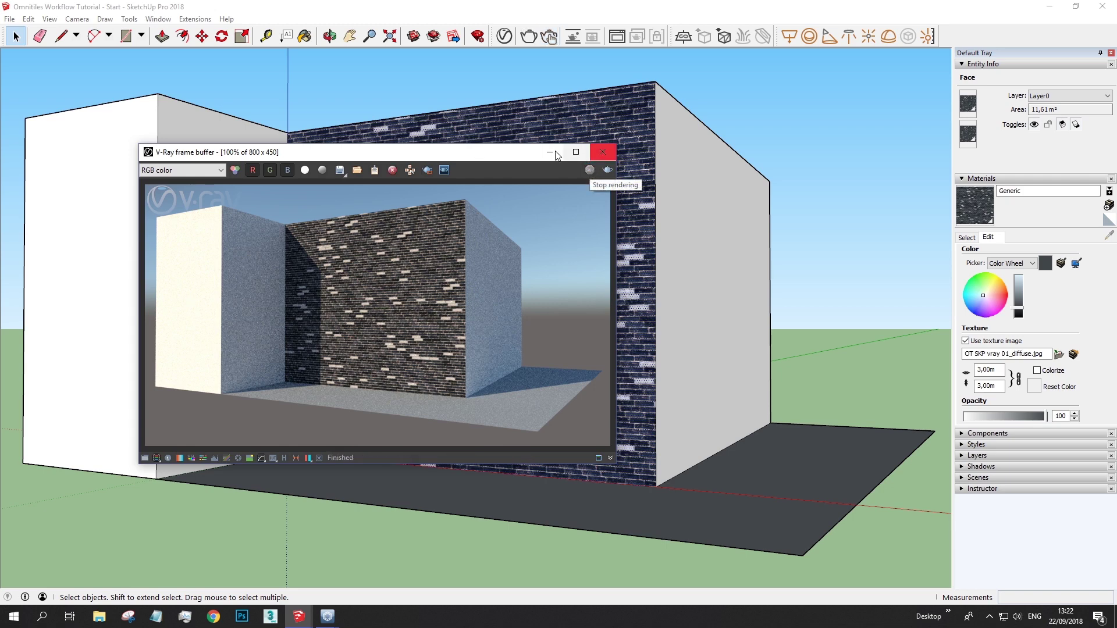
pyautogui.click(601, 153)
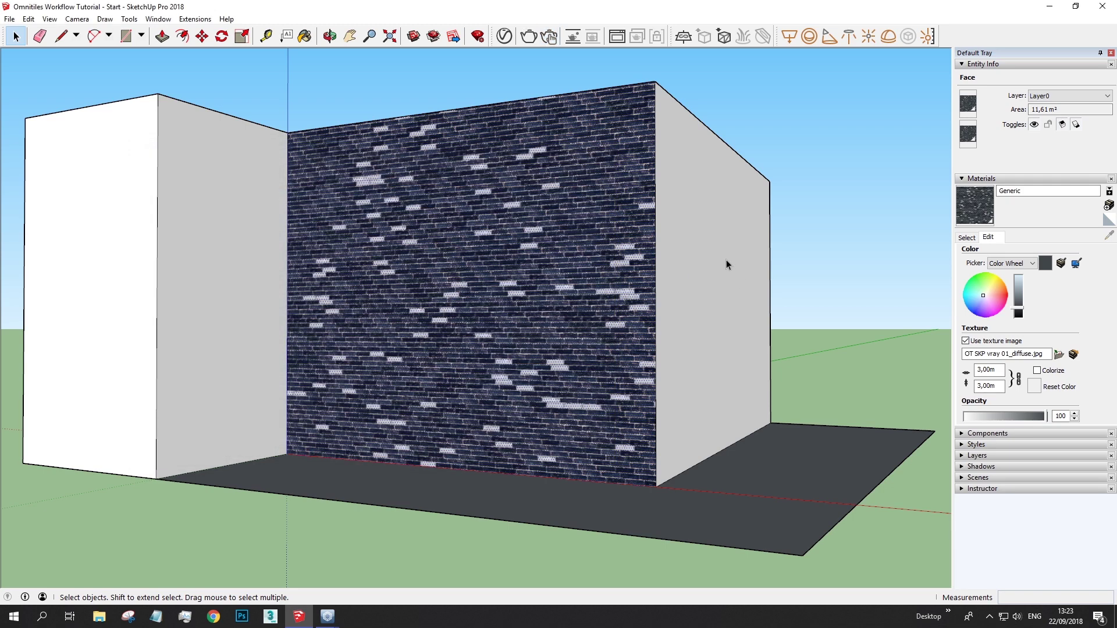
# Select the grey, brick and white faces of both boxes and Make Group
pyautogui.click(727, 322)
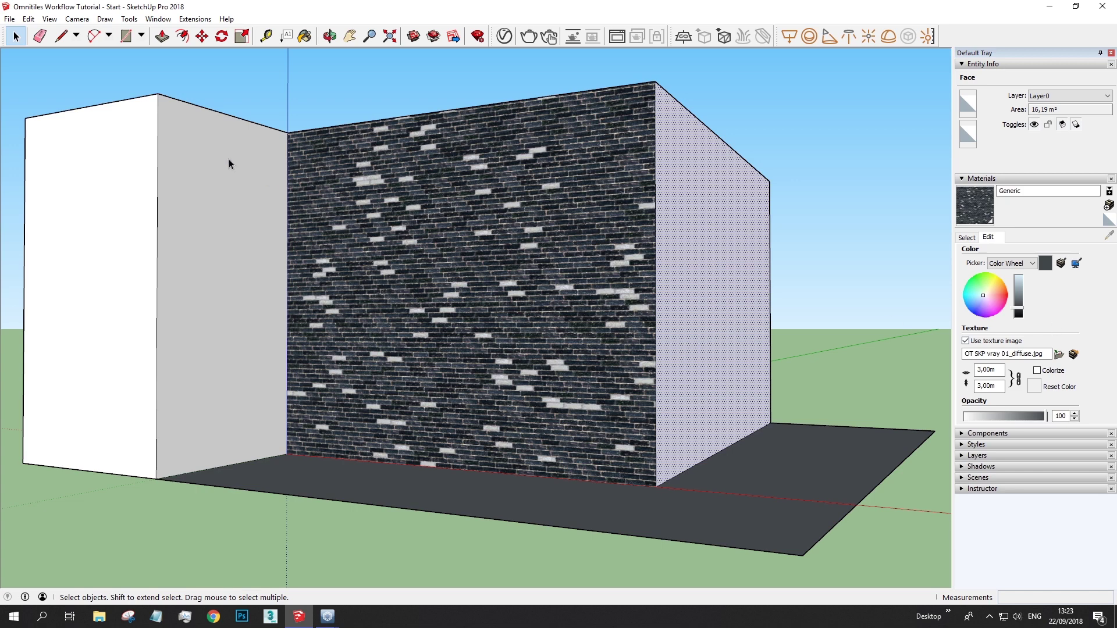
pyautogui.click(268, 104)
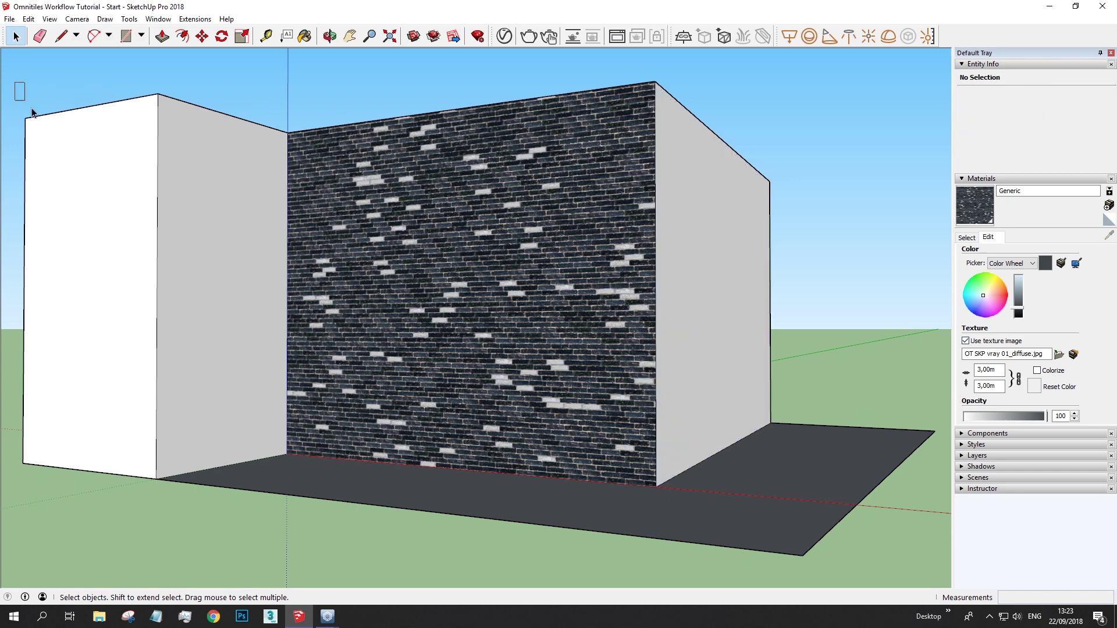
pyautogui.moveTo(32, 112); pyautogui.dragTo(810, 424)
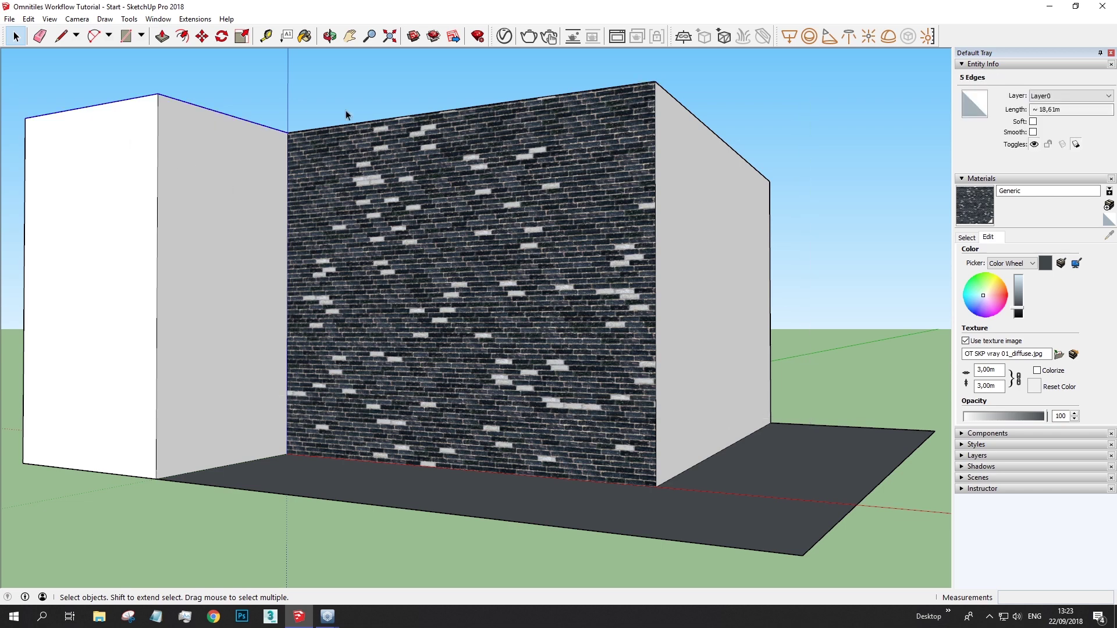
pyautogui.click(720, 197)
pyautogui.keyDown('shift'); pyautogui.click(524, 227); pyautogui.keyUp('shift')
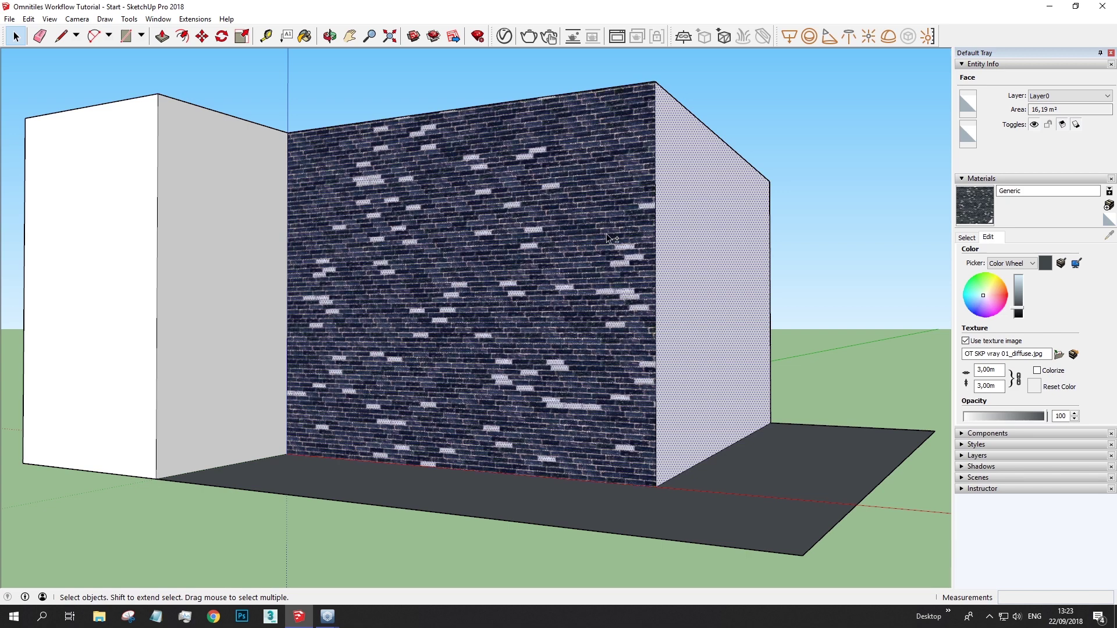
pyautogui.keyDown('shift'); pyautogui.click(267, 225); pyautogui.keyUp('shift')
pyautogui.keyDown('shift'); pyautogui.click(141, 237); pyautogui.keyUp('shift')
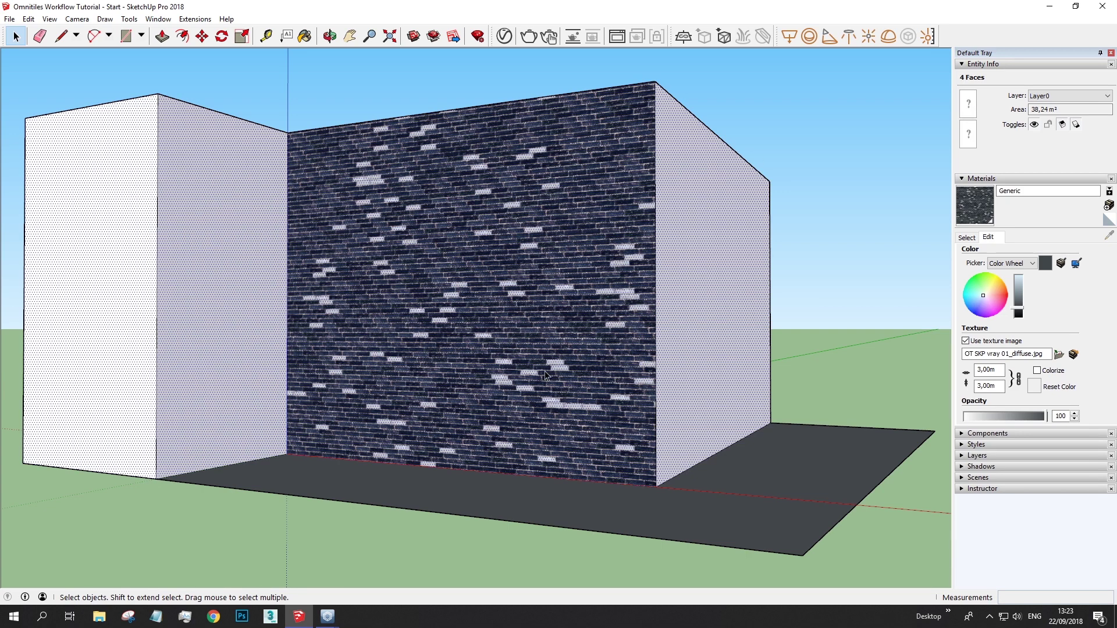
pyautogui.rightClick(409, 239)
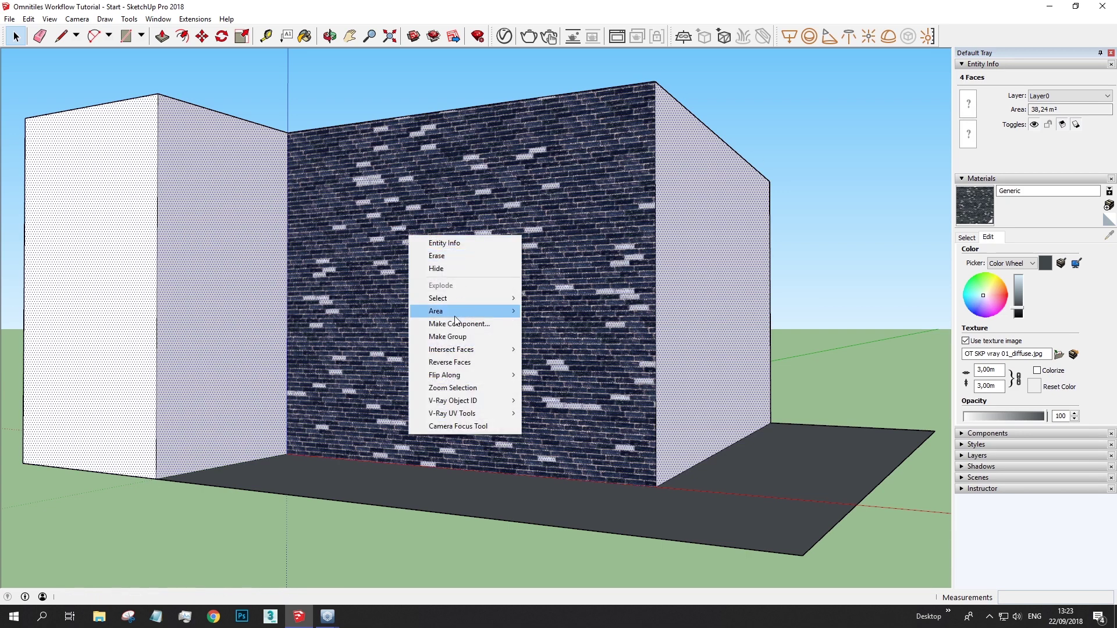
pyautogui.click(455, 342)
pyautogui.click(850, 252)
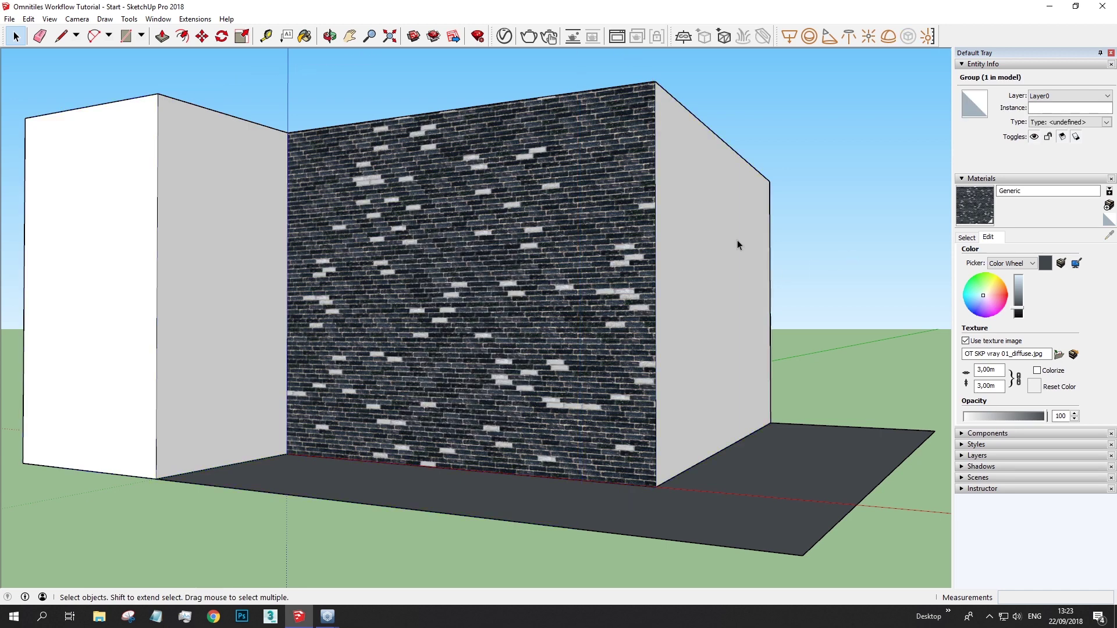
pyautogui.click(689, 239)
# Apply Generic to the selected wall group and launch a V-Ray interactive render
pyautogui.click(504, 36)
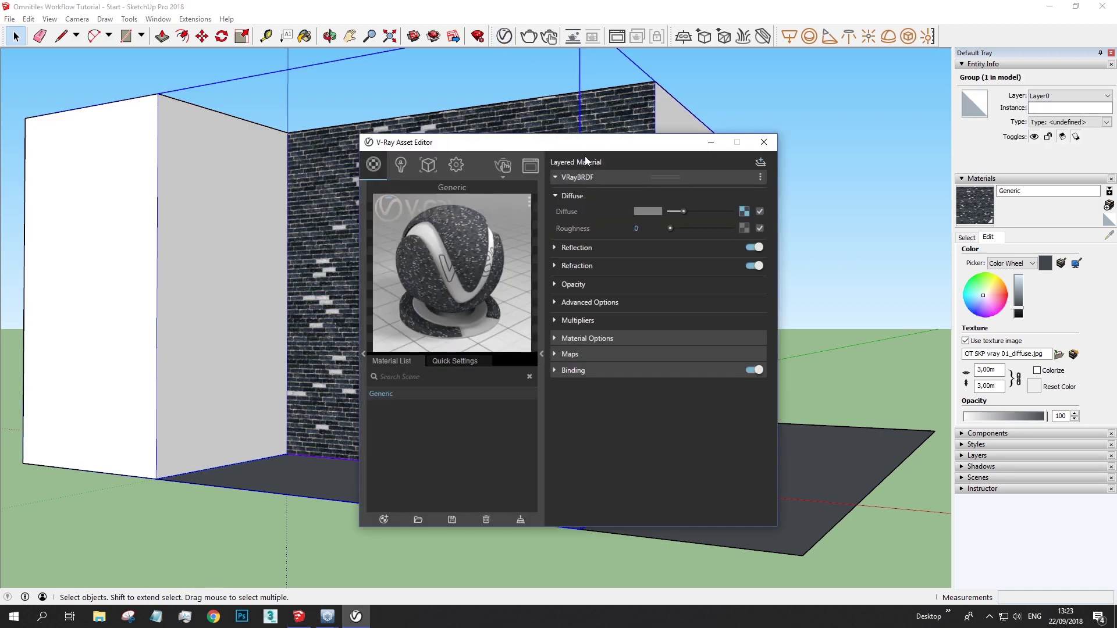
pyautogui.rightClick(405, 390)
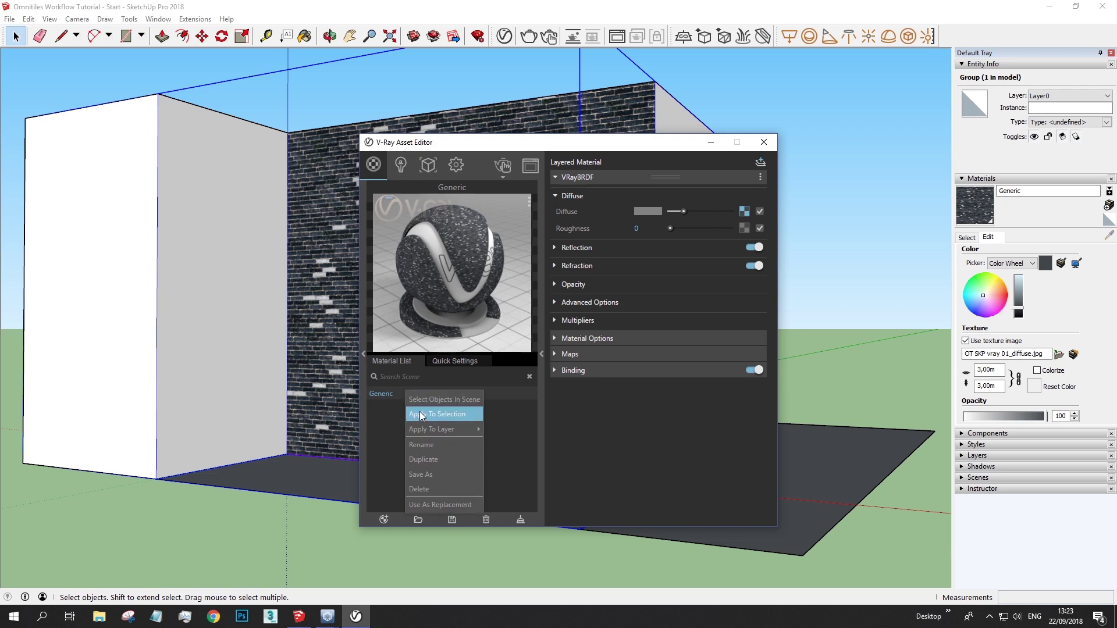
pyautogui.click(420, 411)
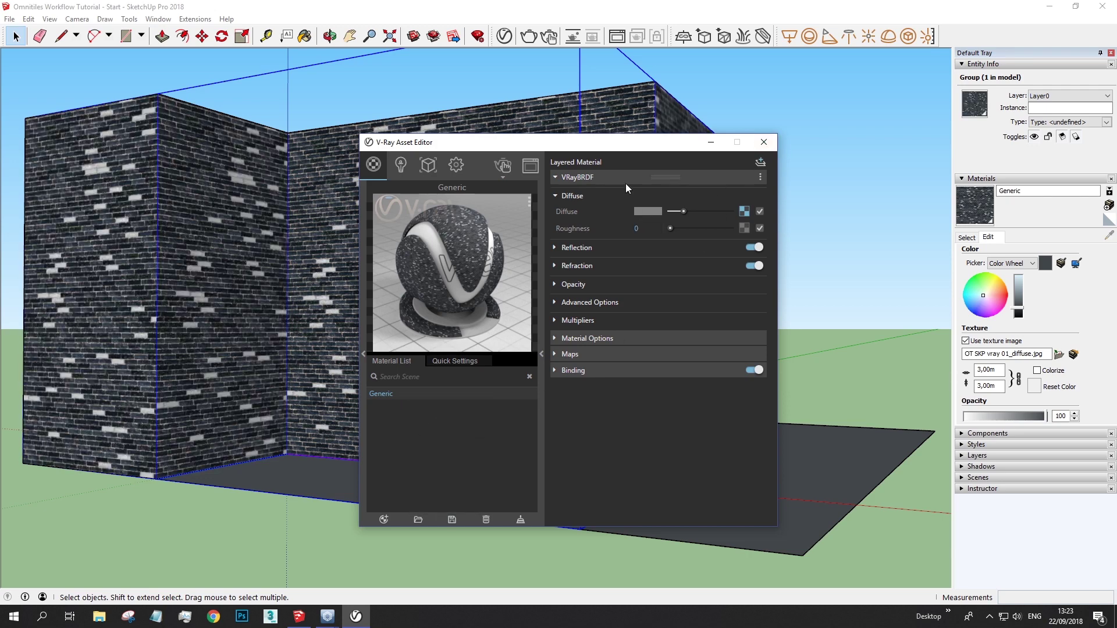
pyautogui.click(549, 36)
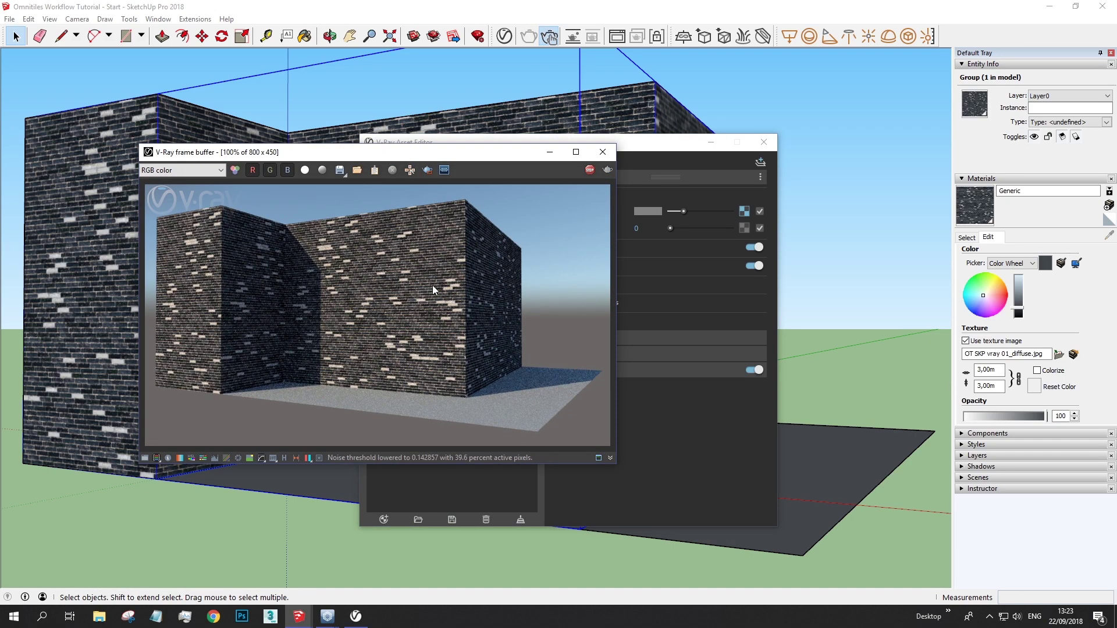
pyautogui.moveTo(477, 152); pyautogui.dragTo(405, 254)
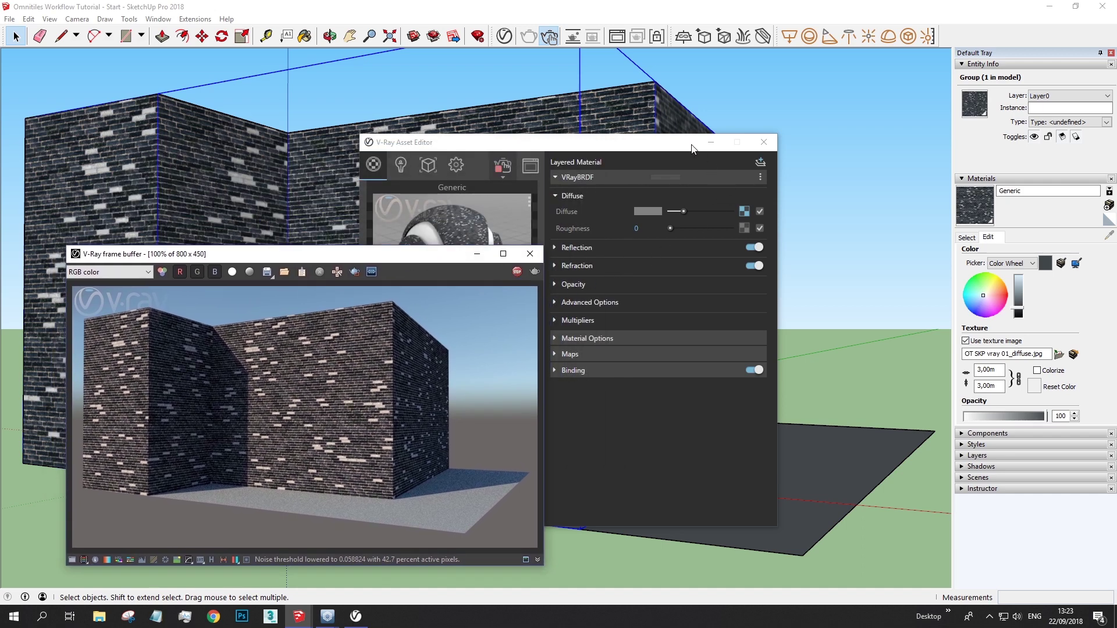
# Switch on Bump/Normal Mapping with a Bitmap map, browsing 05 Rendered Output for its image
pyautogui.moveTo(602, 150); pyautogui.dragTo(794, 130)
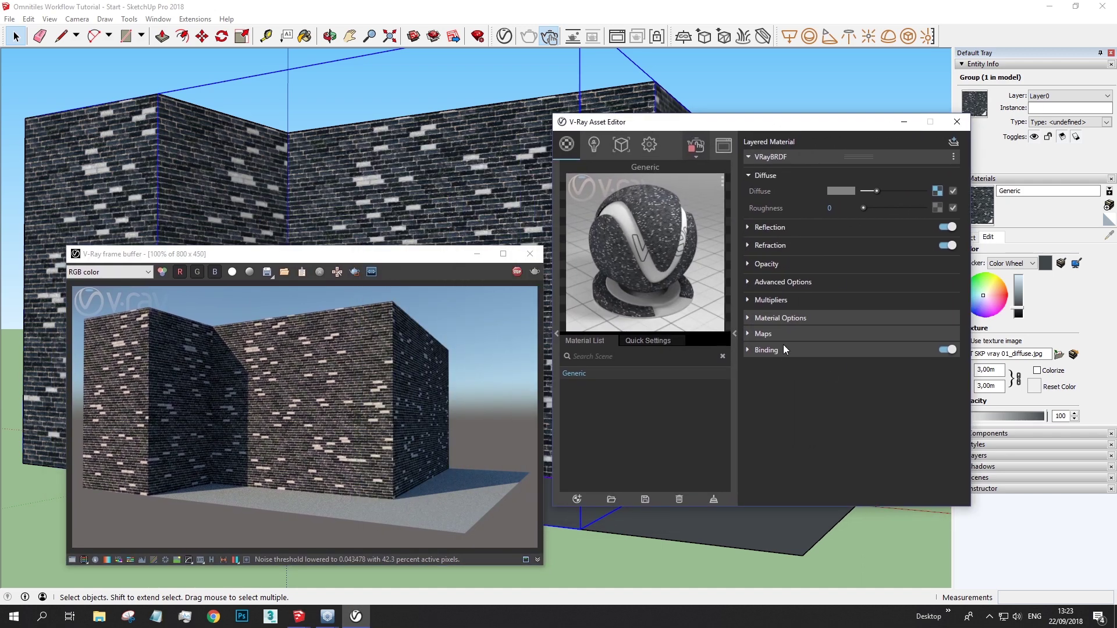
pyautogui.click(749, 334)
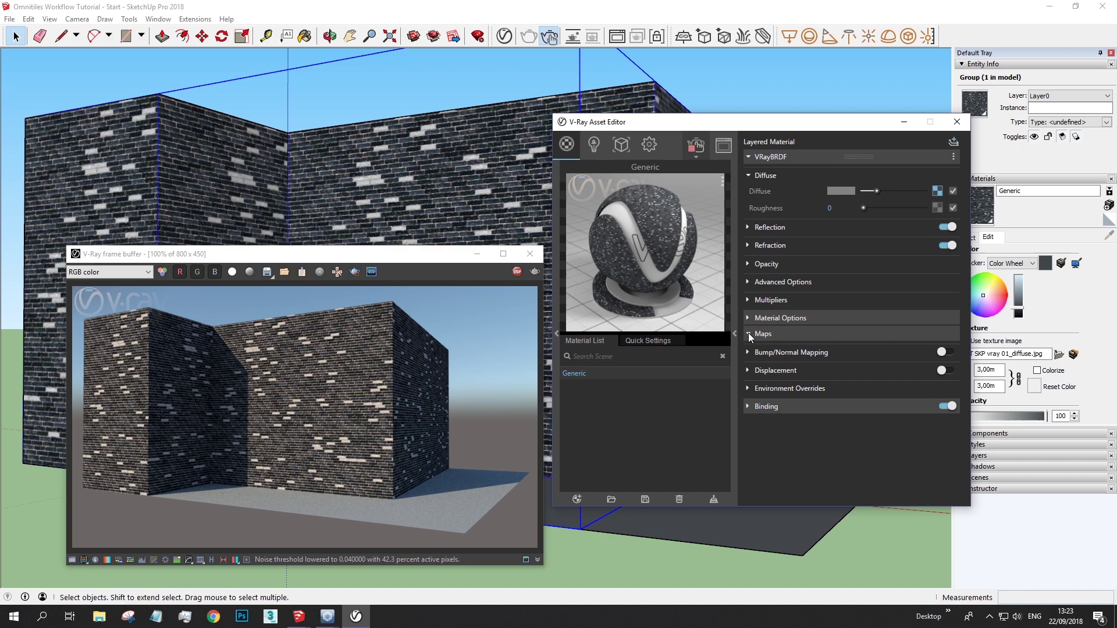
pyautogui.click(952, 352)
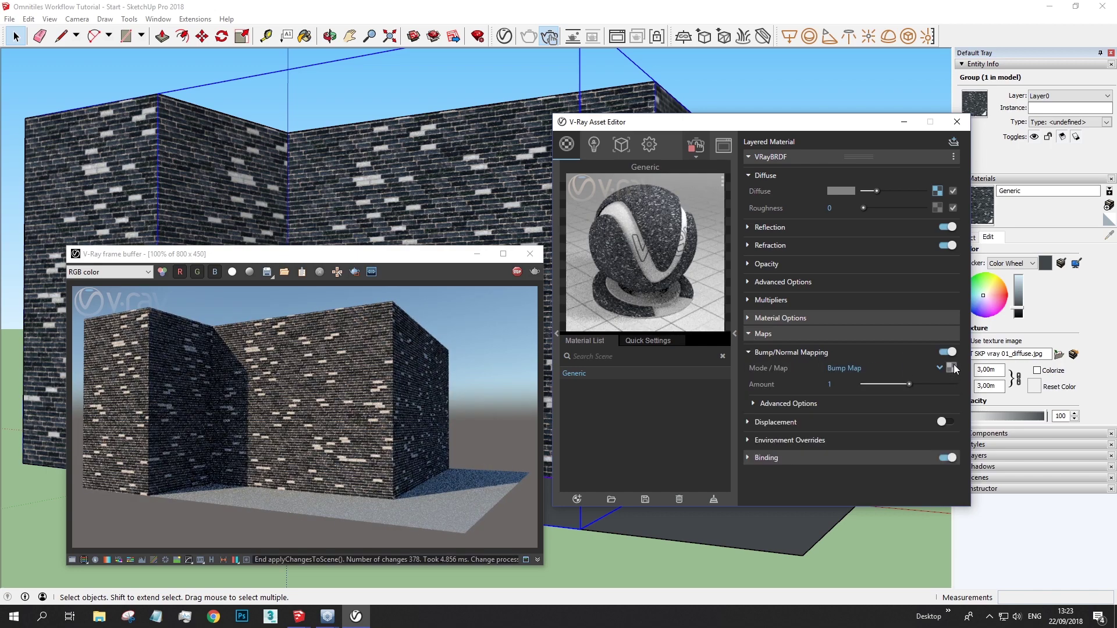
pyautogui.click(954, 364)
pyautogui.click(622, 163)
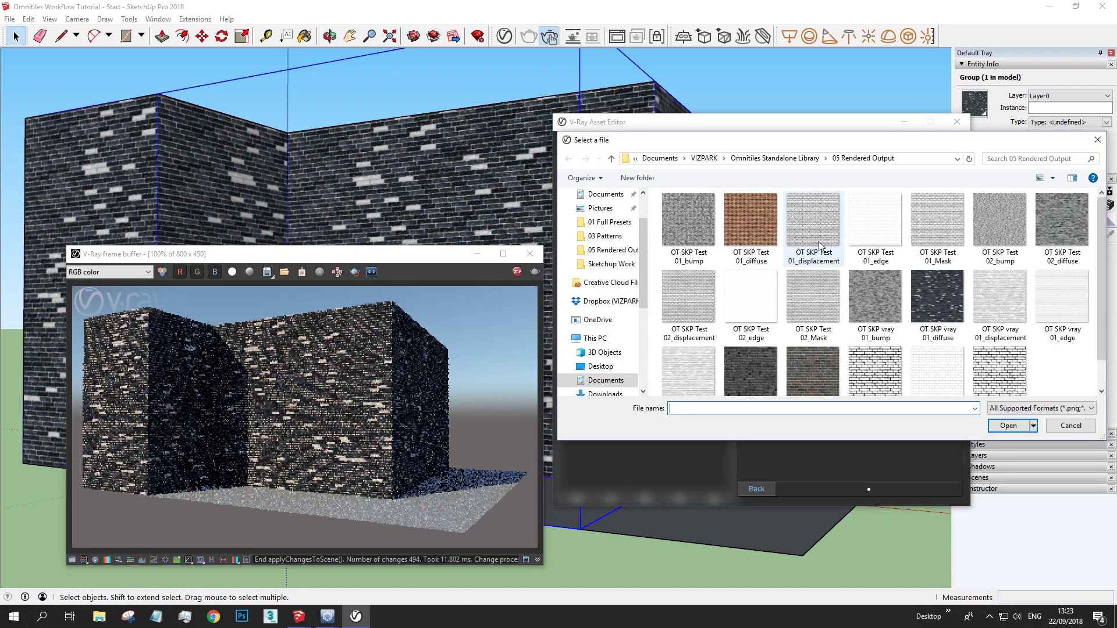
pyautogui.click(711, 363)
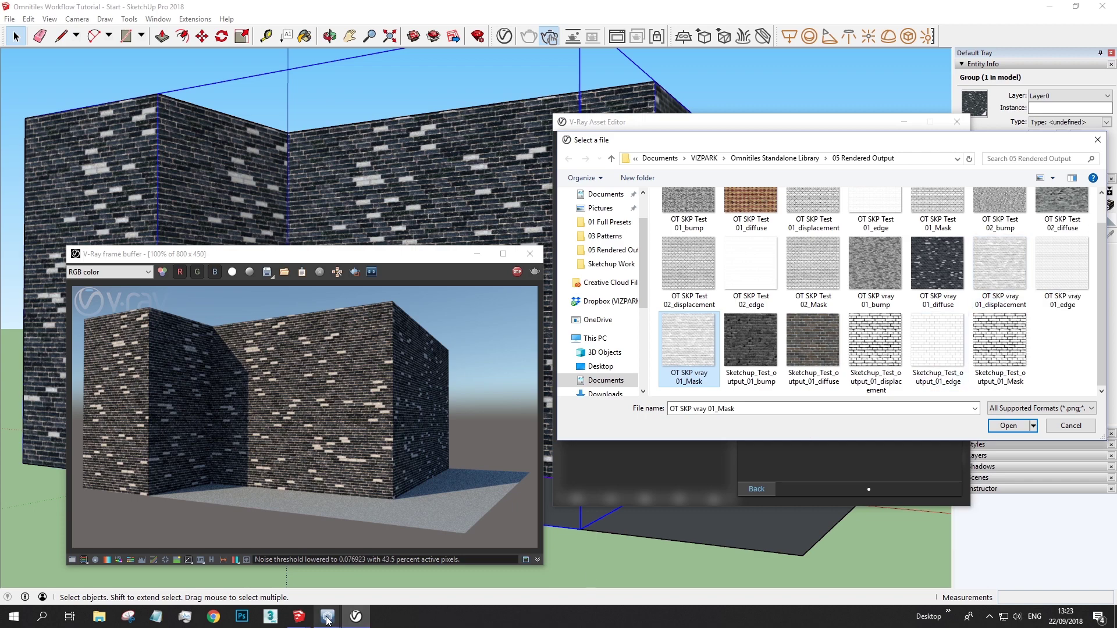
pyautogui.moveTo(328, 620)
pyautogui.click(331, 579)
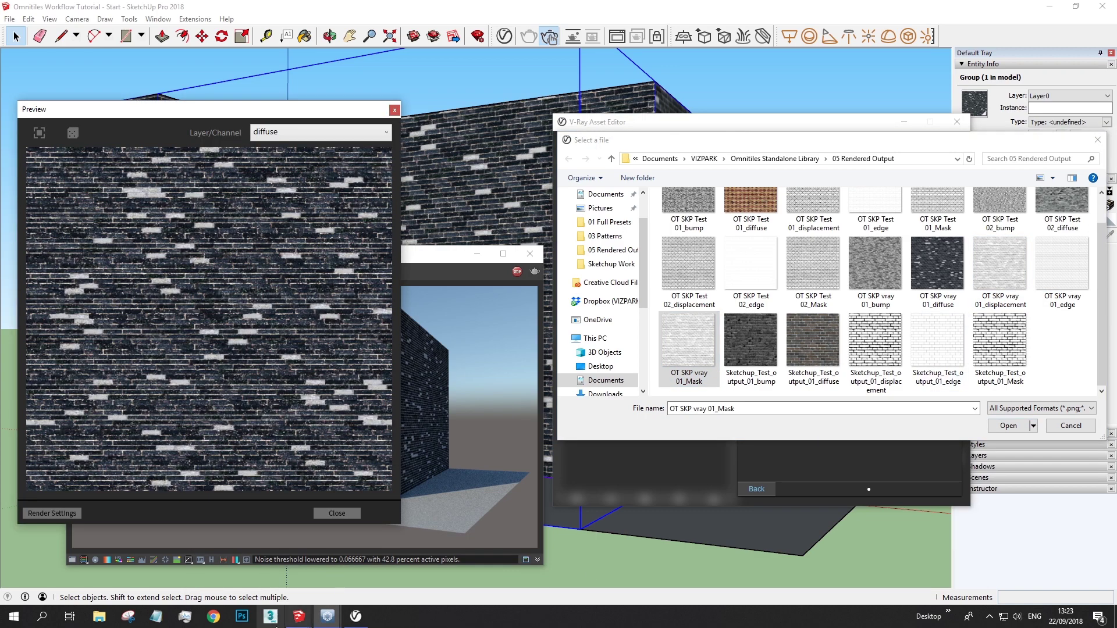
pyautogui.moveTo(327, 615)
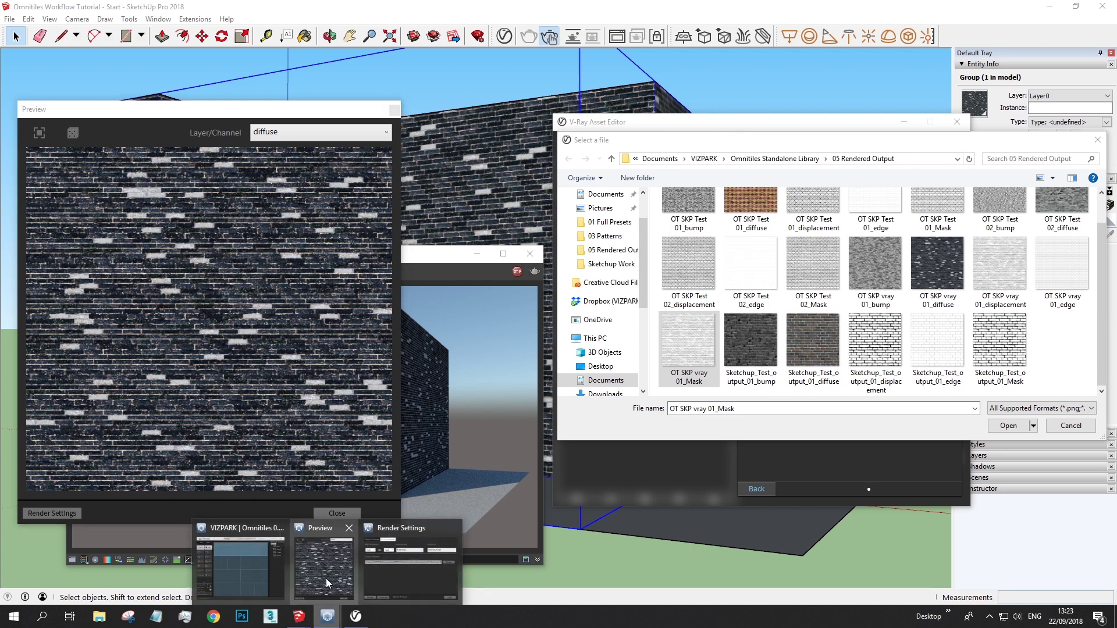
pyautogui.click(259, 558)
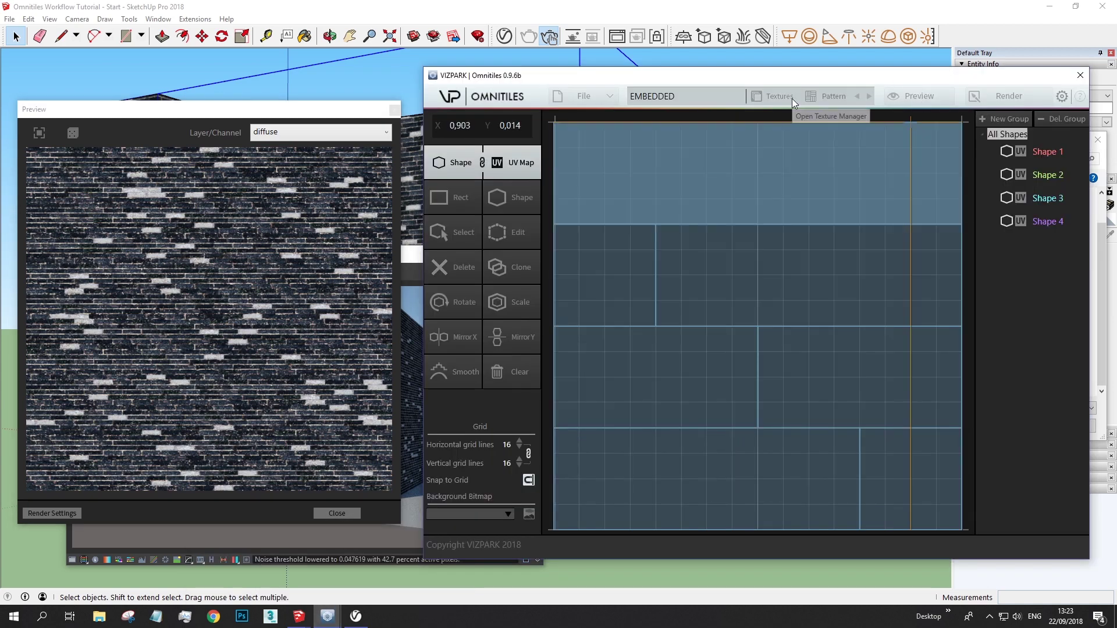
pyautogui.click(792, 98)
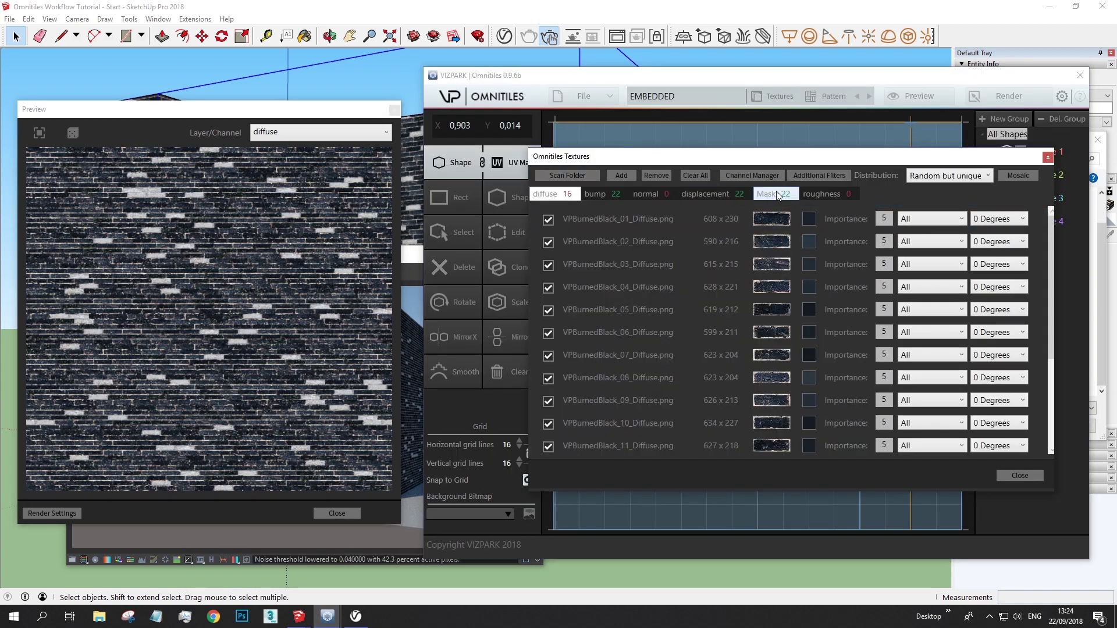
pyautogui.click(610, 197)
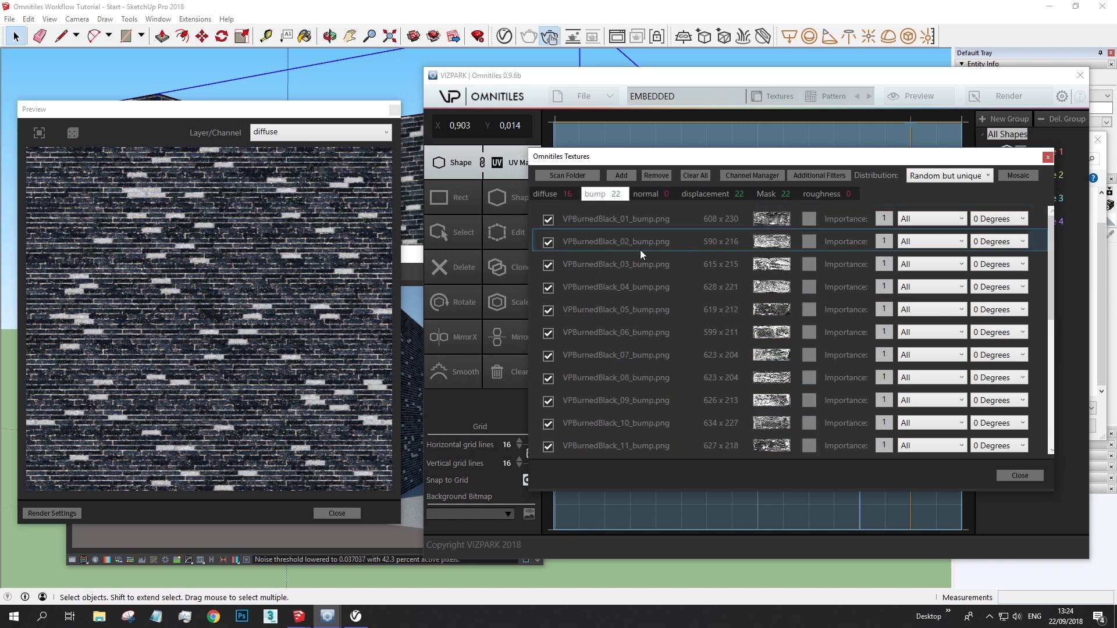
pyautogui.click(306, 621)
pyautogui.click(244, 567)
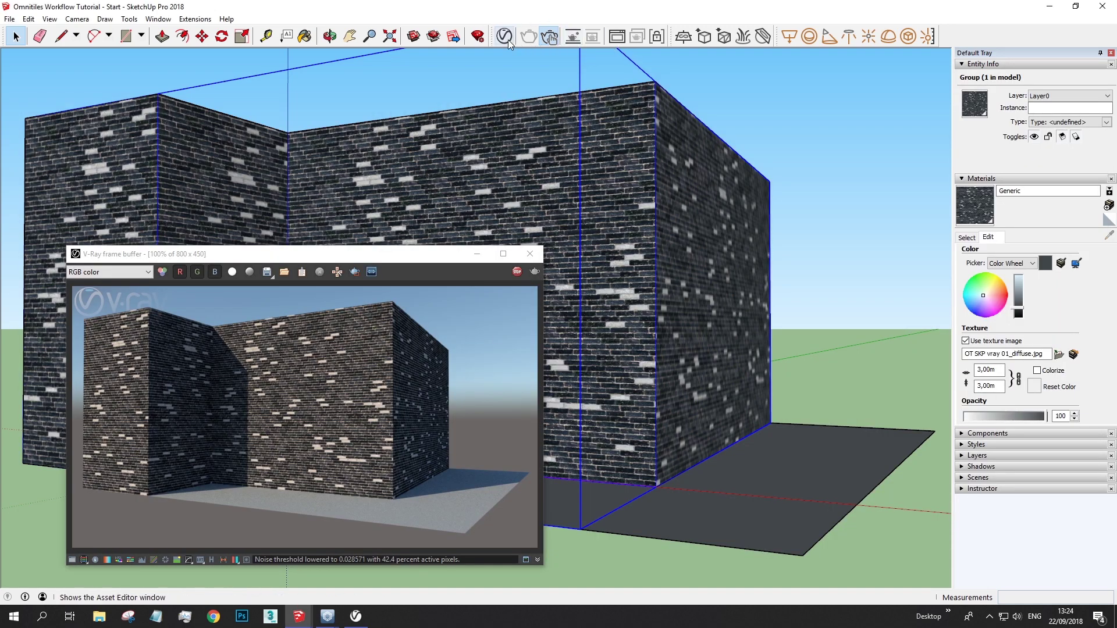
# Load OT SKP vray 01_displacement as the bump map bitmap
pyautogui.click(356, 616)
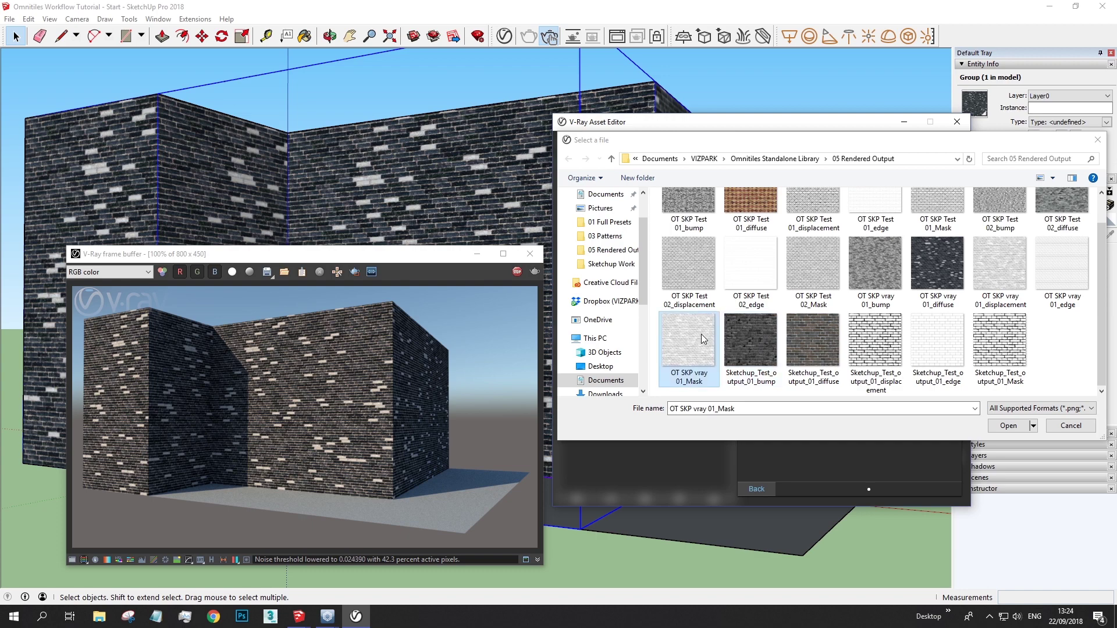
pyautogui.click(1070, 270)
pyautogui.click(1004, 269)
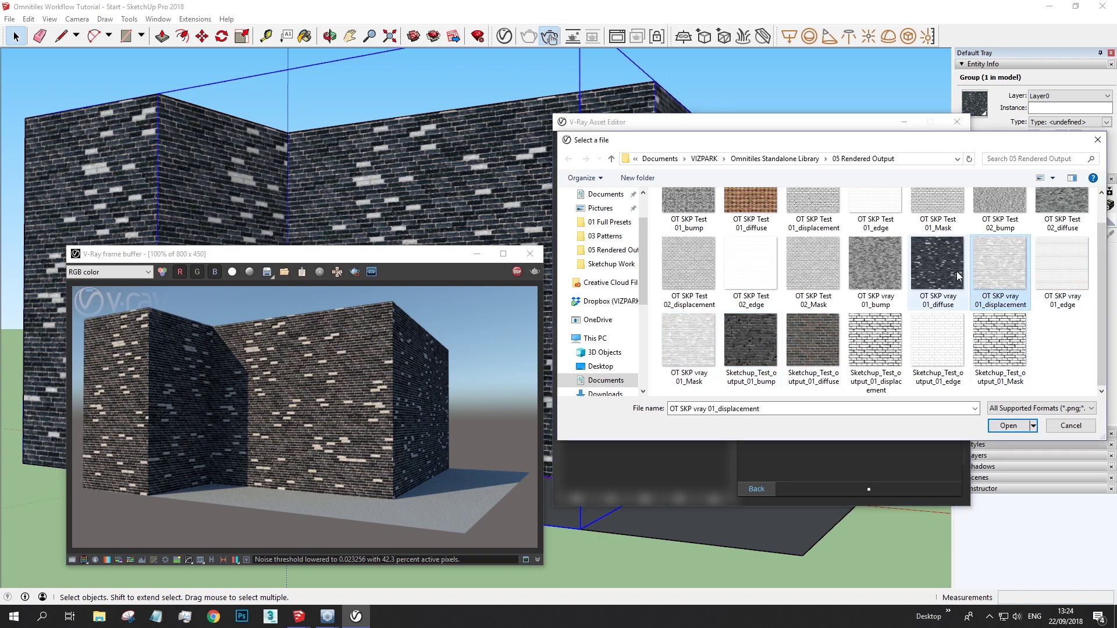
pyautogui.click(956, 271)
pyautogui.doubleClick(882, 274)
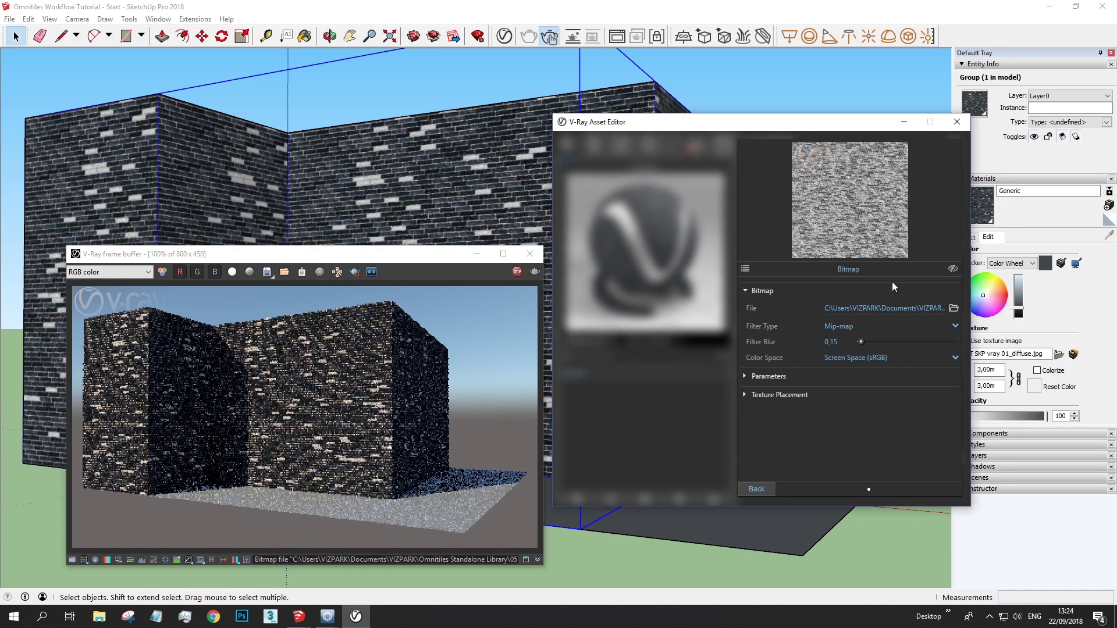
# Zoom into the brick wall to see bump detail in the interactive render
pyautogui.scroll(6, 504, 198)
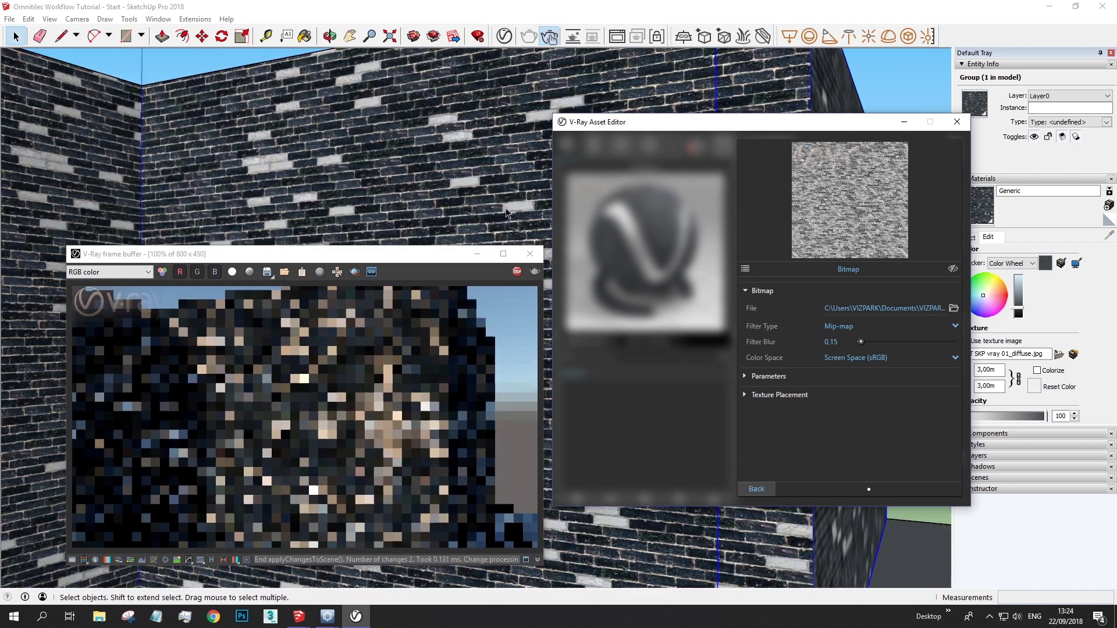
pyautogui.scroll(2, 504, 220)
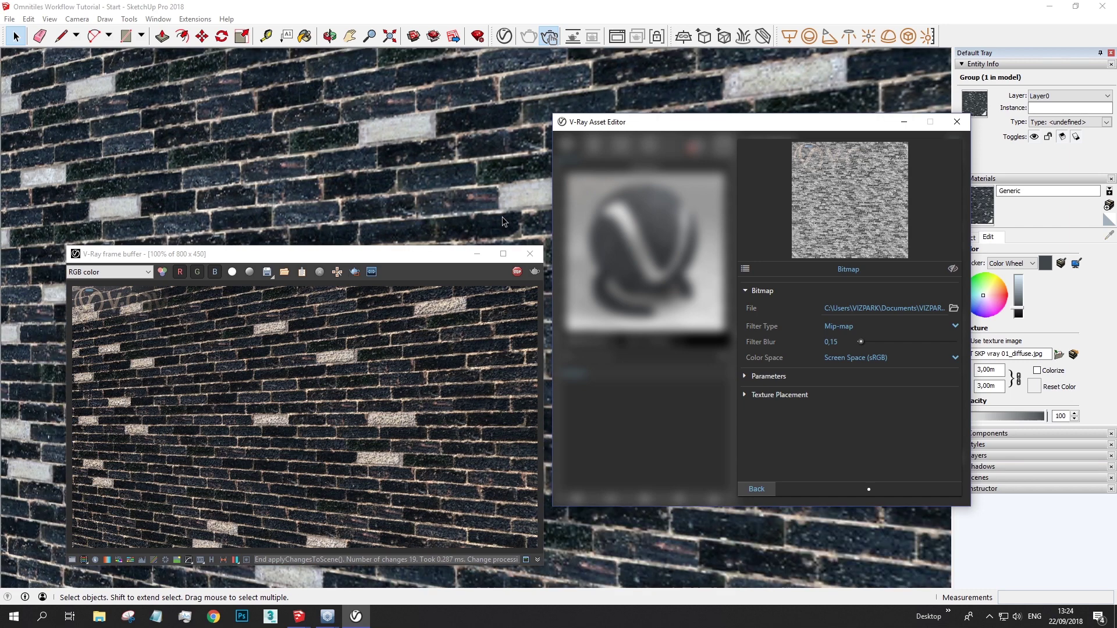
pyautogui.scroll(3, 504, 221)
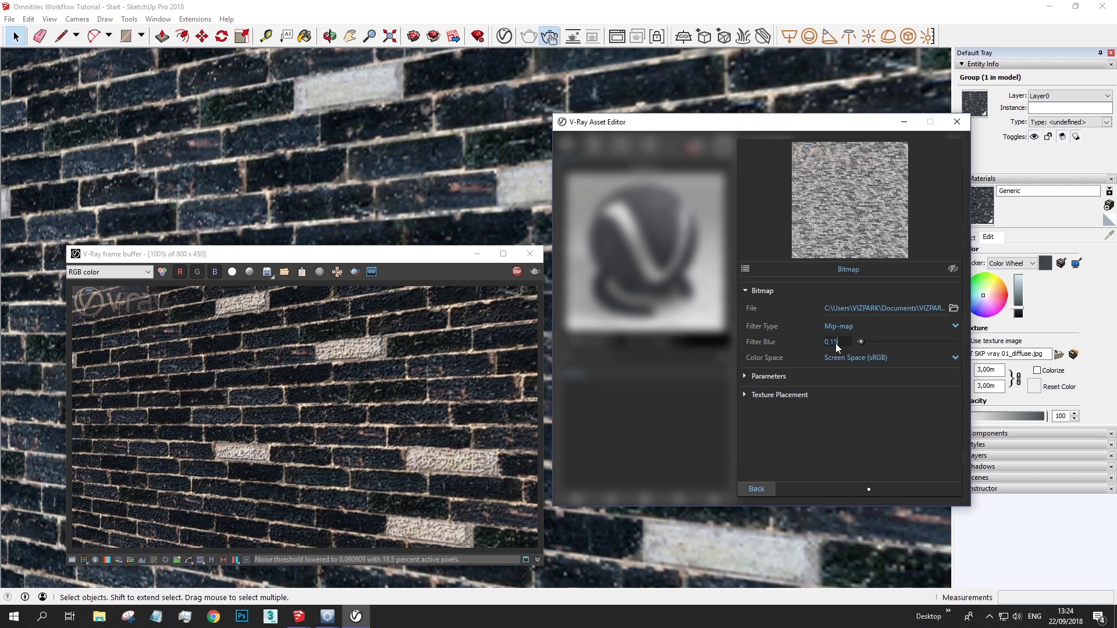
# Return to the brick material settings and lower its Bump amount to 0.17
pyautogui.click(756, 492)
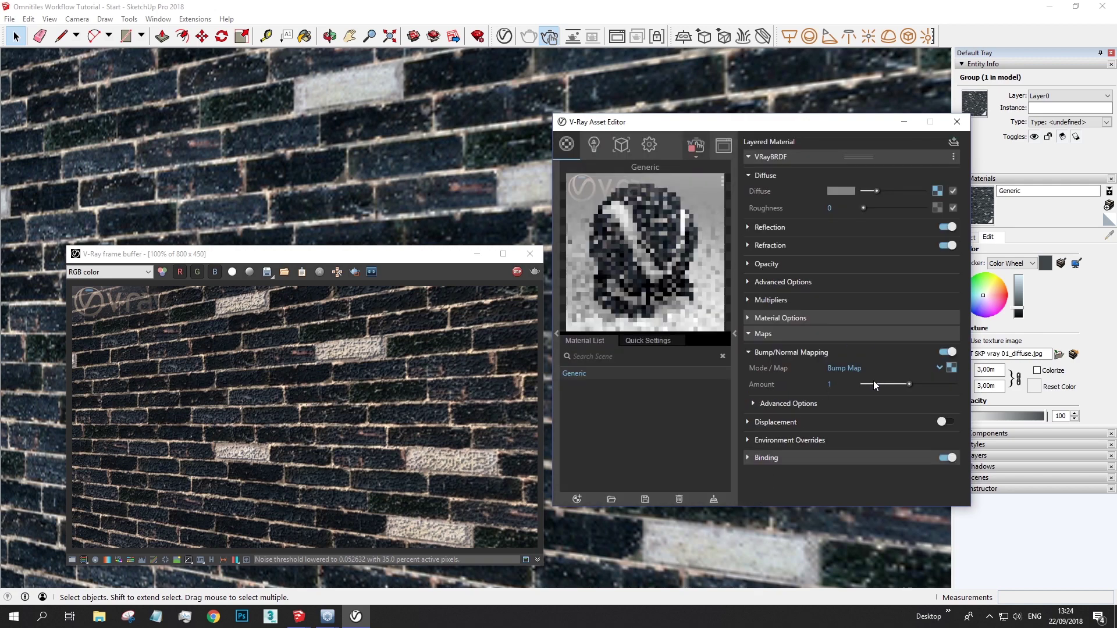
pyautogui.click(882, 384)
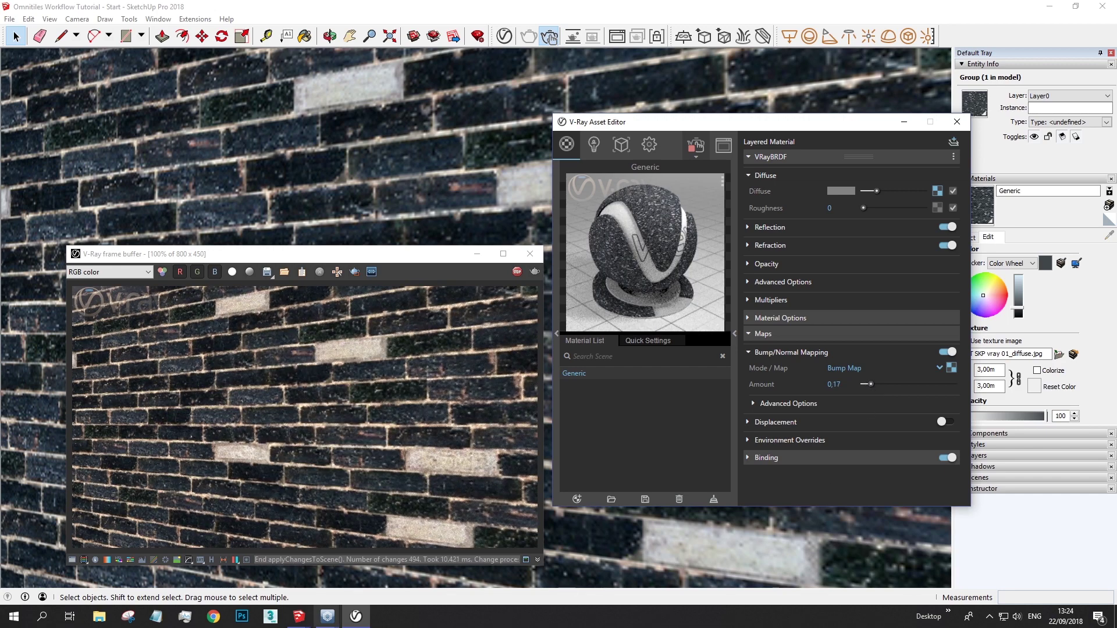
# Re-render the Omnitiles brick maps at 4096 × 4096 resolution, then return to SketchUp
pyautogui.moveTo(328, 617)
pyautogui.click(272, 585)
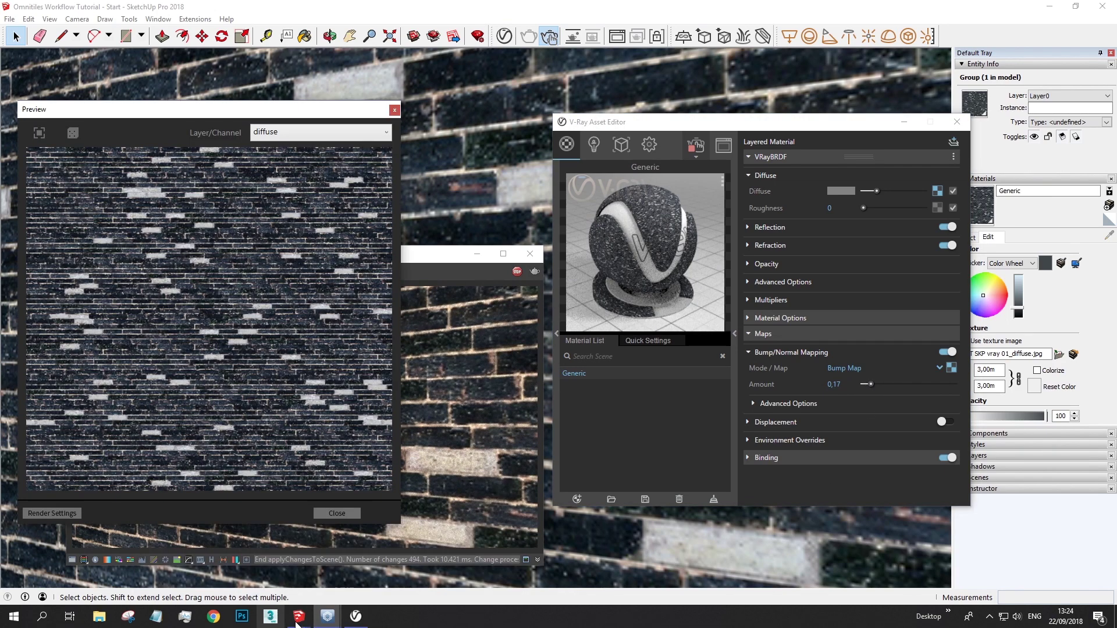
pyautogui.click(185, 573)
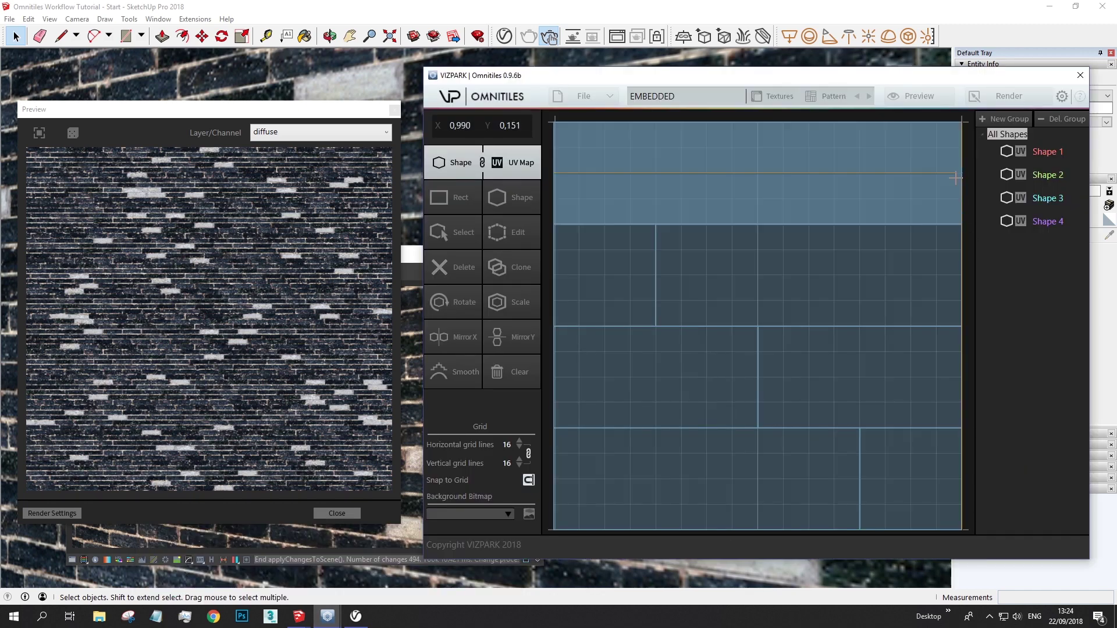
pyautogui.click(1001, 93)
pyautogui.click(608, 269)
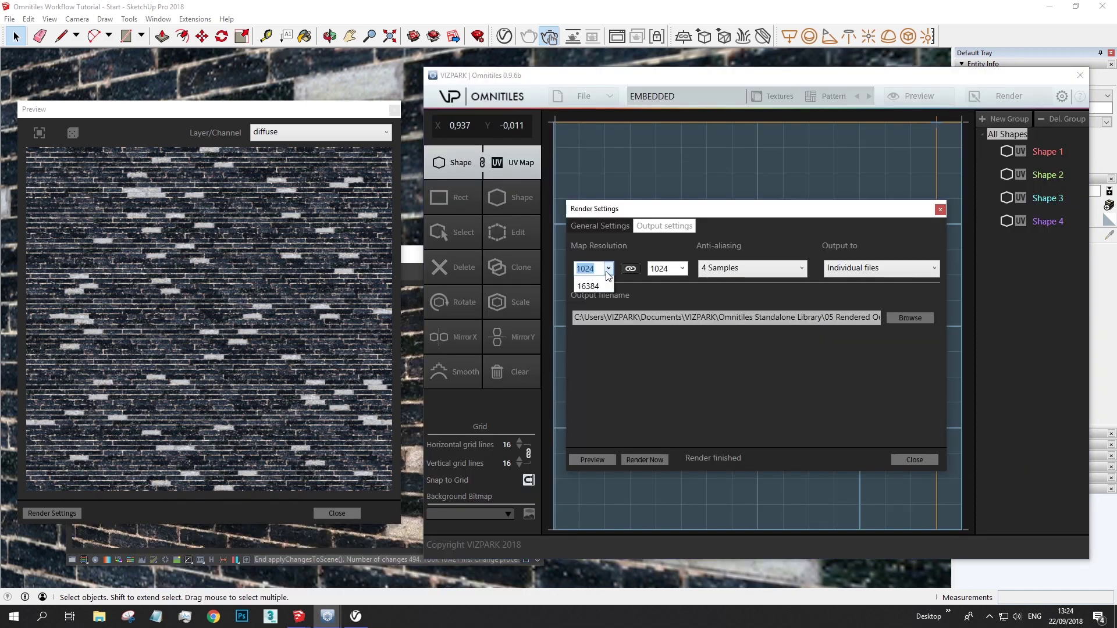
pyautogui.click(589, 352)
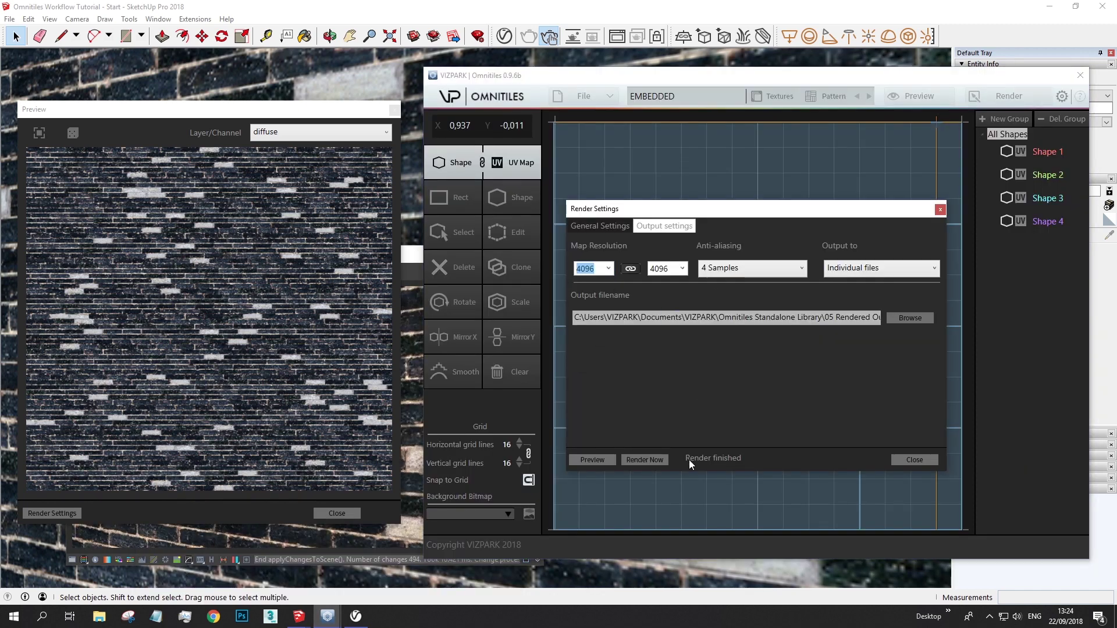
pyautogui.click(651, 459)
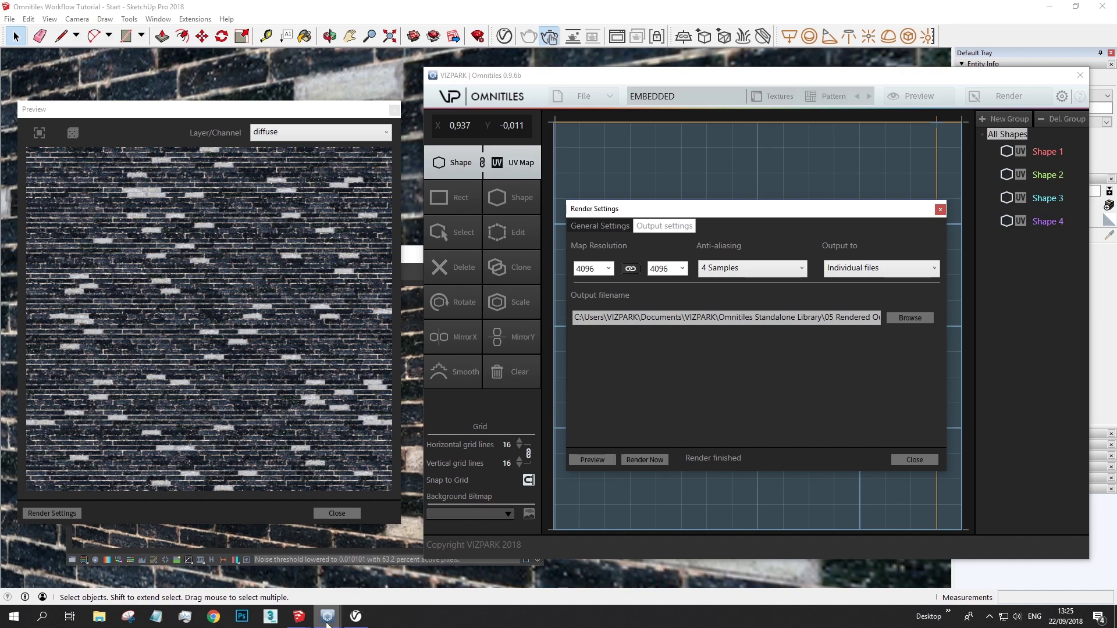
pyautogui.click(447, 9)
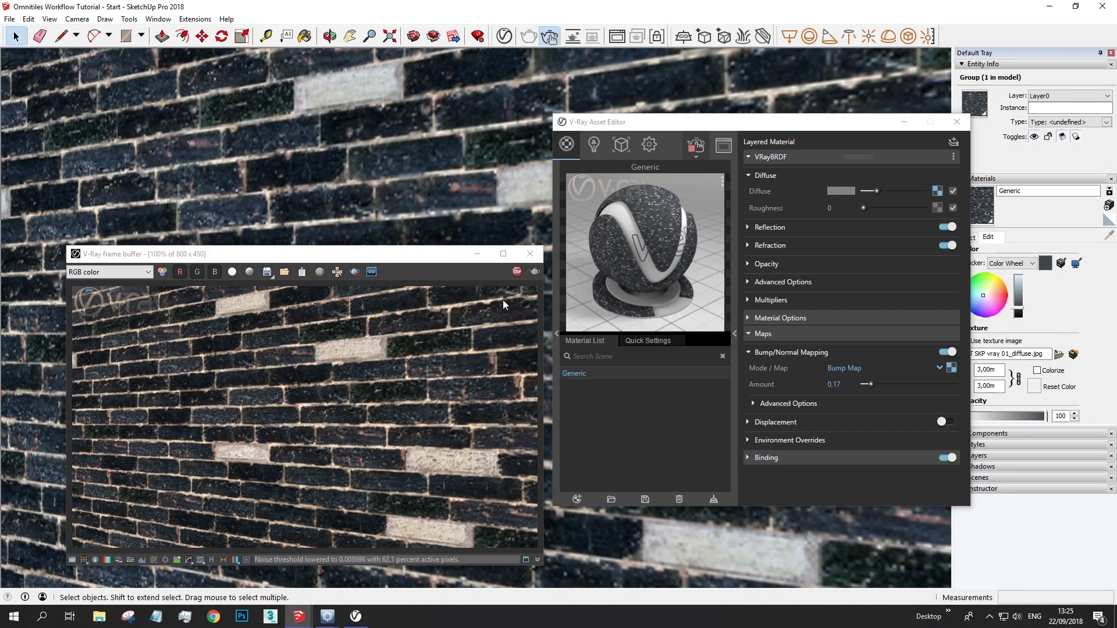
# Re-run the last V-Ray render and zoom in and out on the brick wall
pyautogui.click(534, 272)
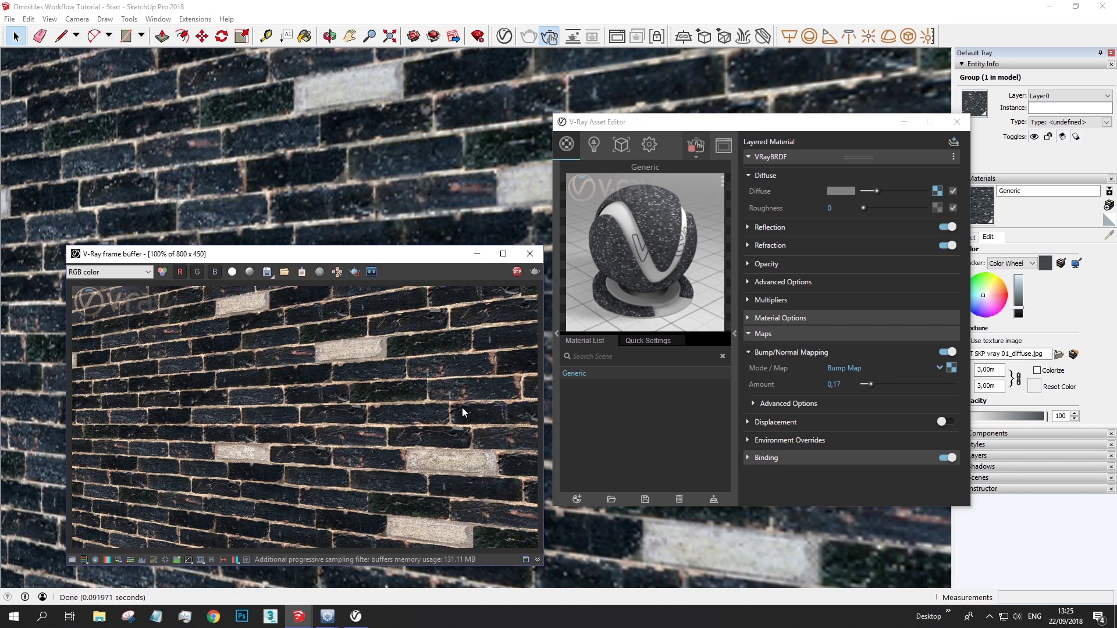
pyautogui.scroll(3, 567, 533)
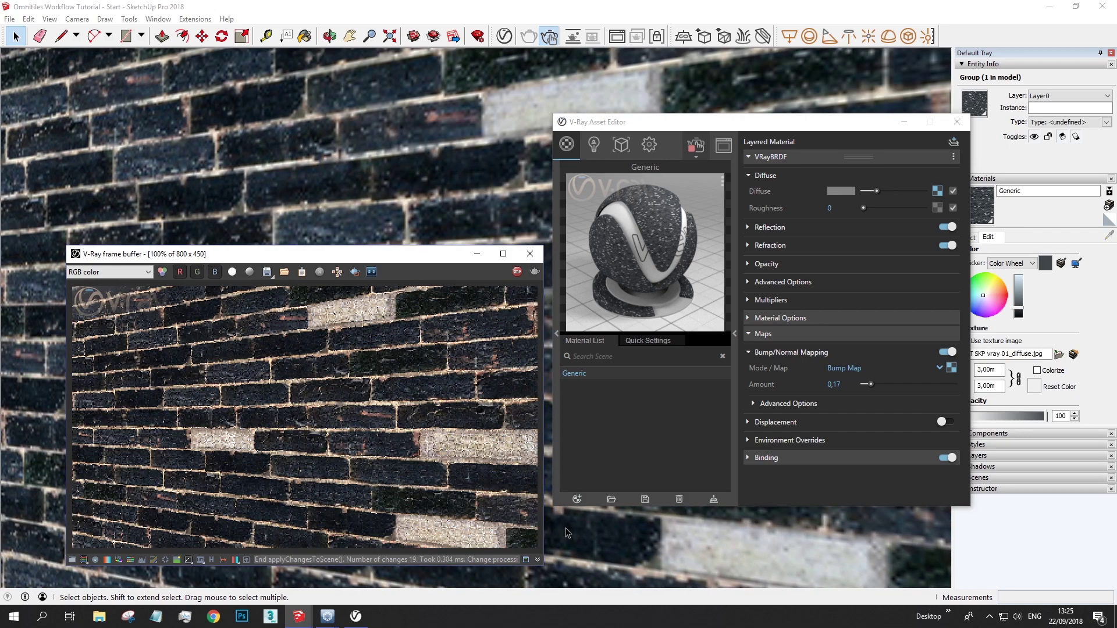
pyautogui.scroll(-2, 567, 533)
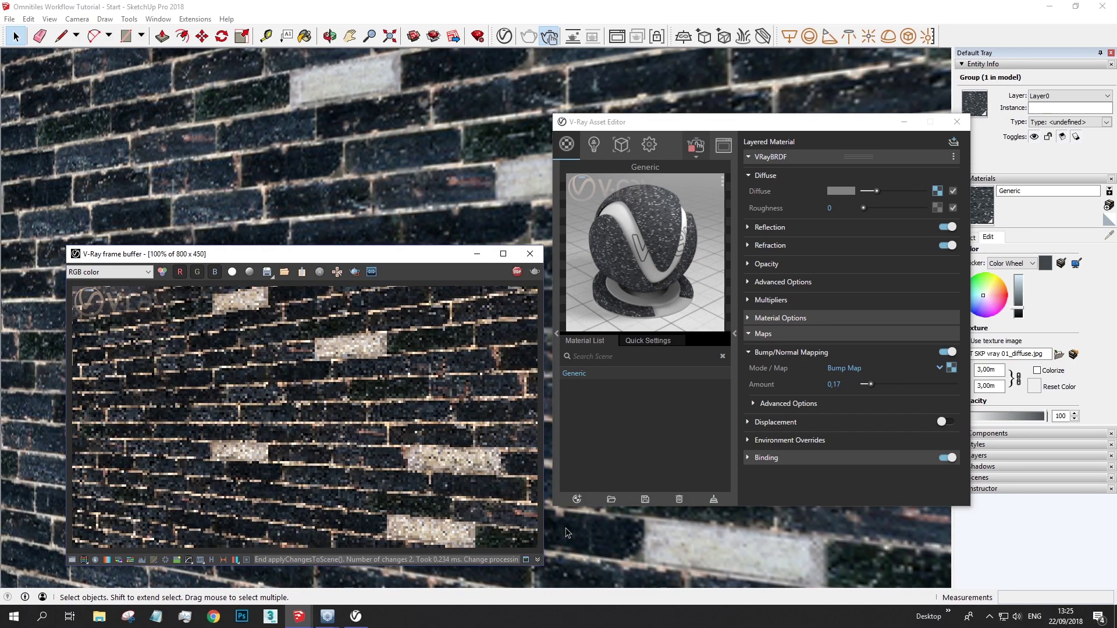
pyautogui.scroll(-2, 567, 533)
pyautogui.scroll(-3, 568, 533)
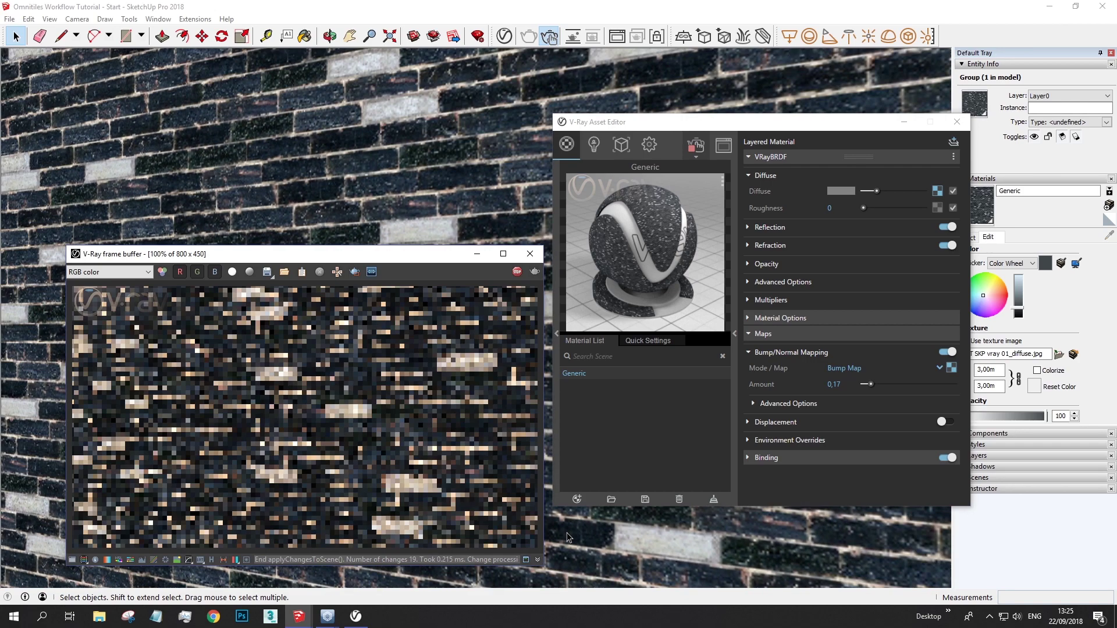
# Enable displacement on the brick material using the OT SKP vray 01_displacement bitmap
pyautogui.click(948, 422)
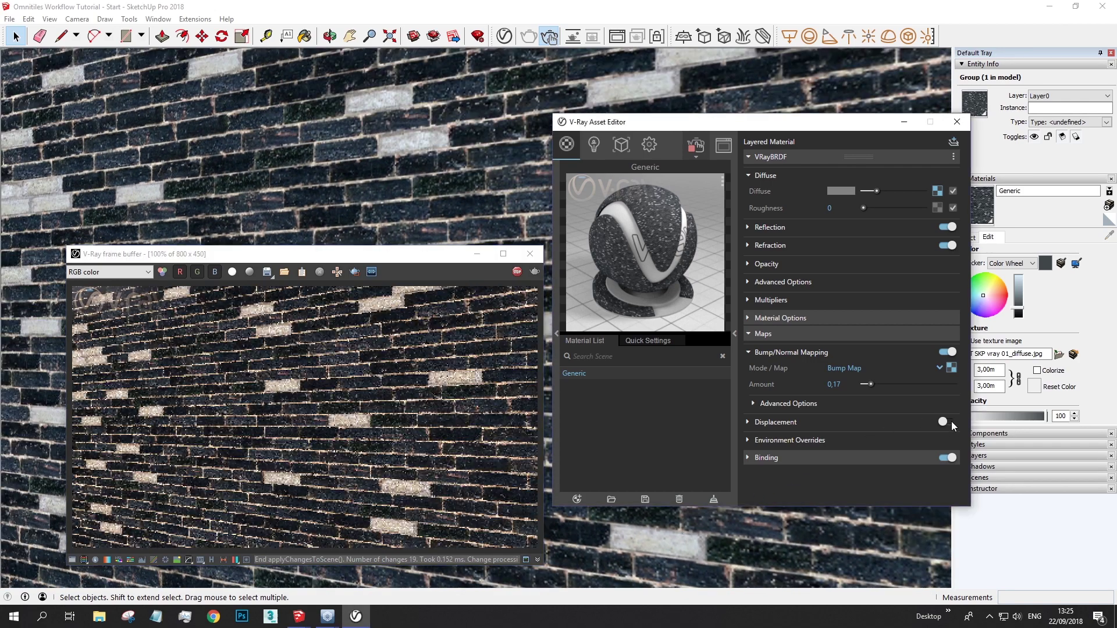
pyautogui.click(747, 422)
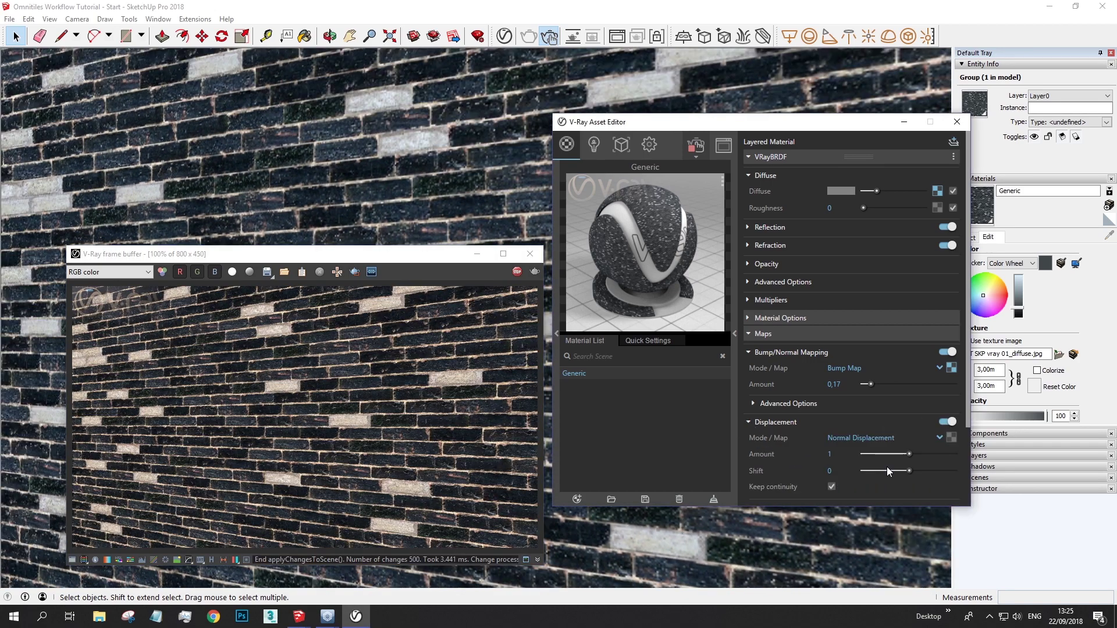
pyautogui.click(951, 438)
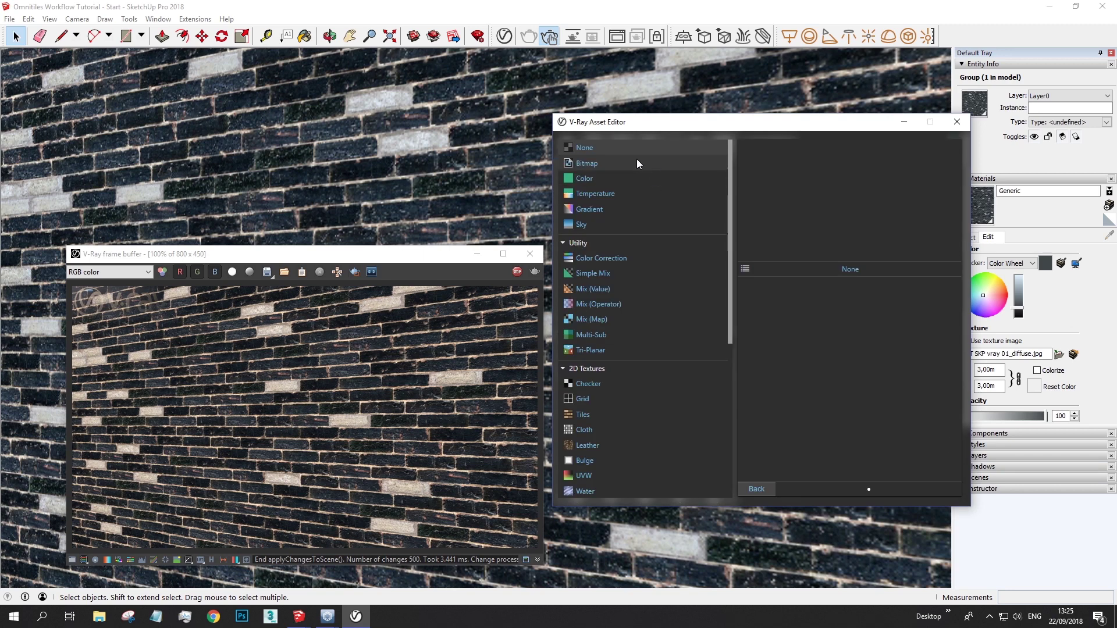
pyautogui.click(636, 160)
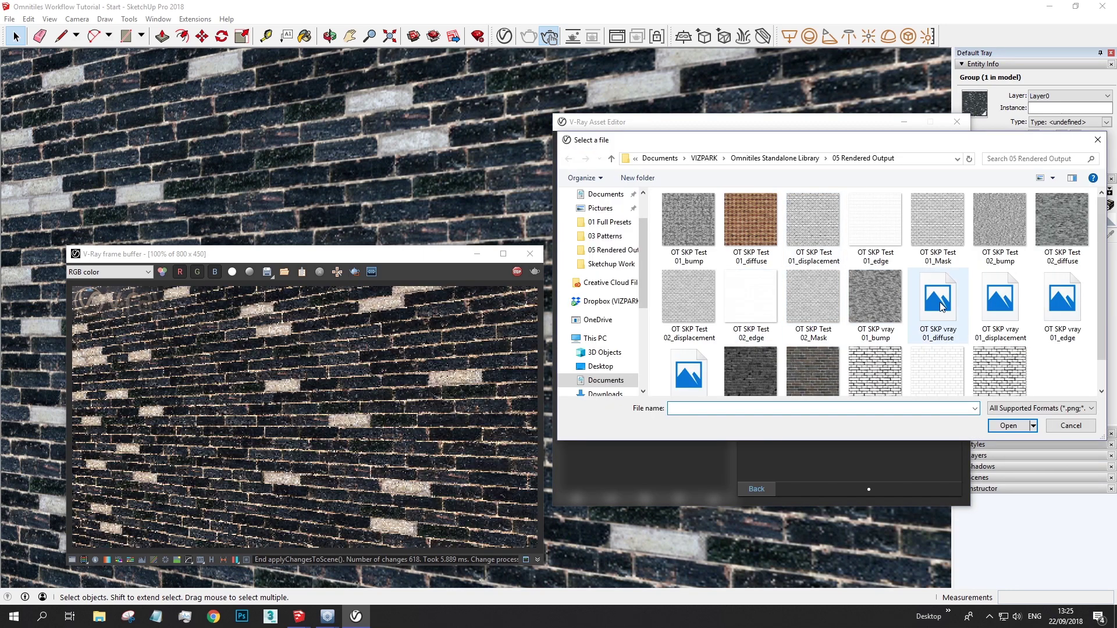
pyautogui.click(992, 307)
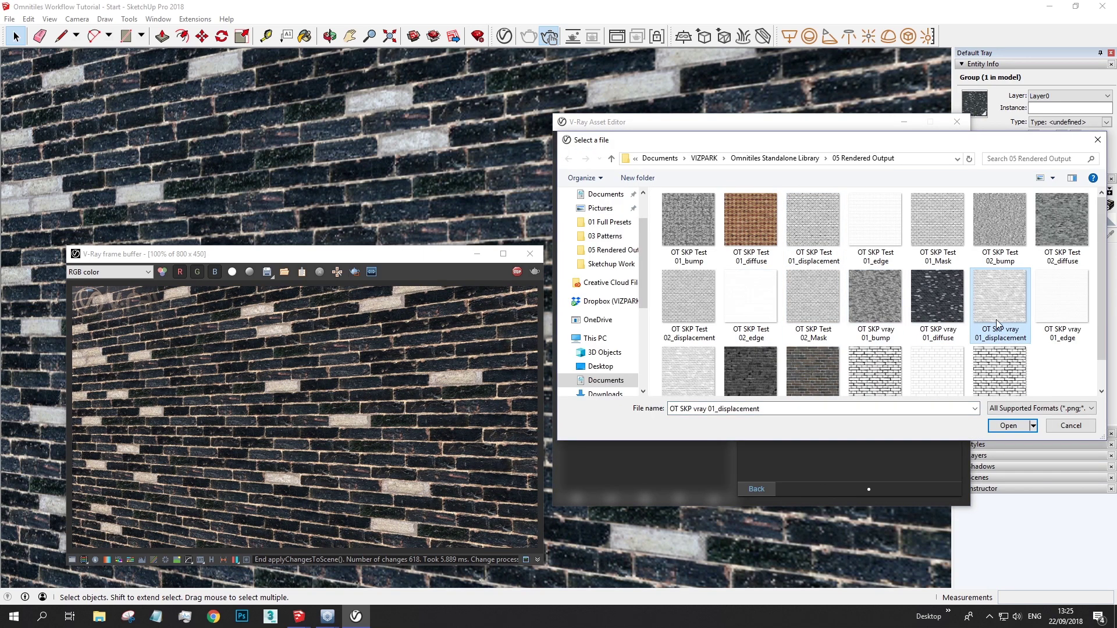
pyautogui.click(1012, 427)
pyautogui.click(755, 490)
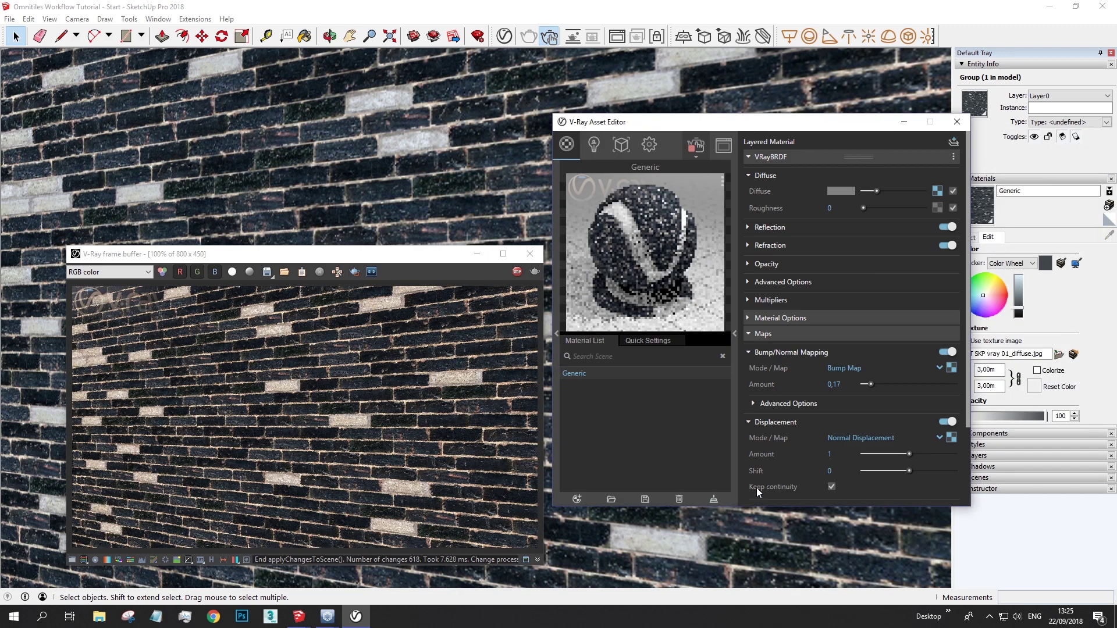
# Re-render the wall in V-Ray to see the displacement applied
pyautogui.click(517, 273)
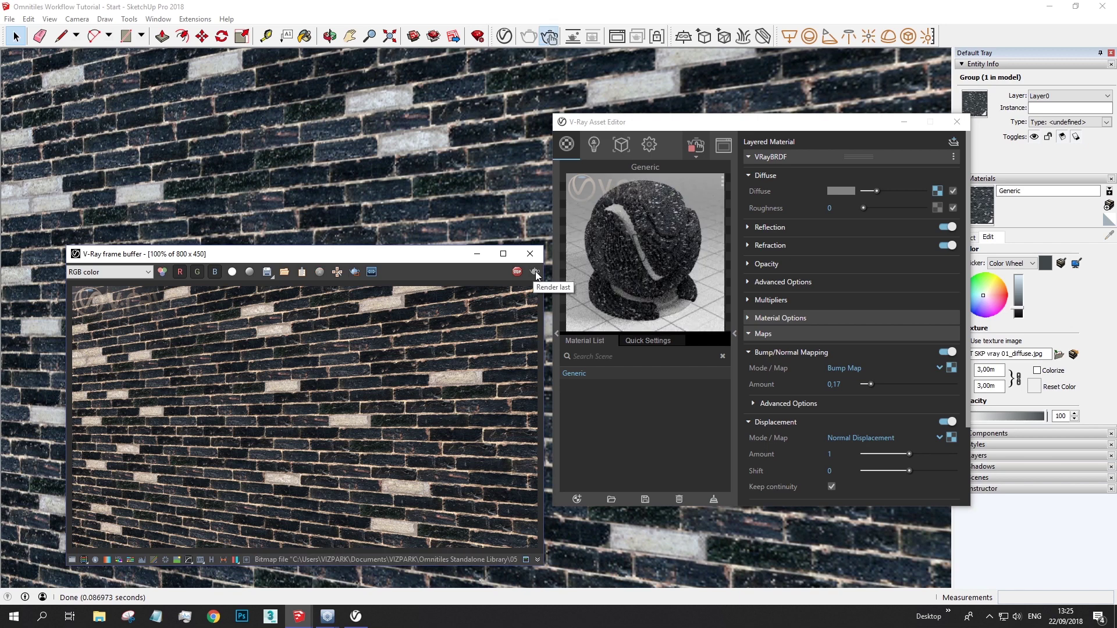
pyautogui.click(535, 272)
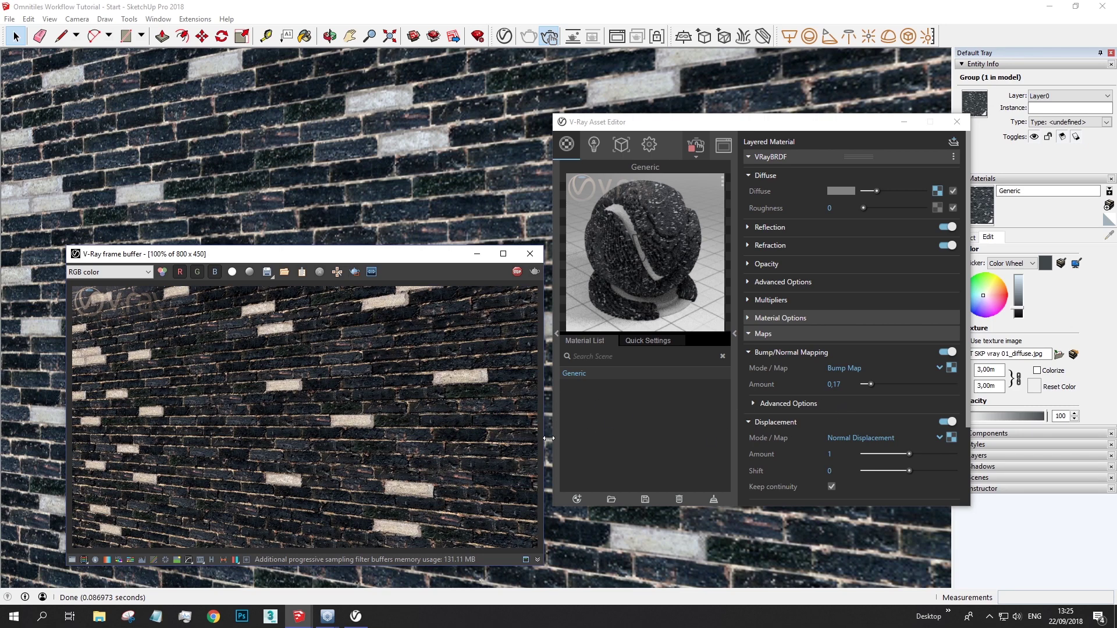
pyautogui.scroll(3, 736, 585)
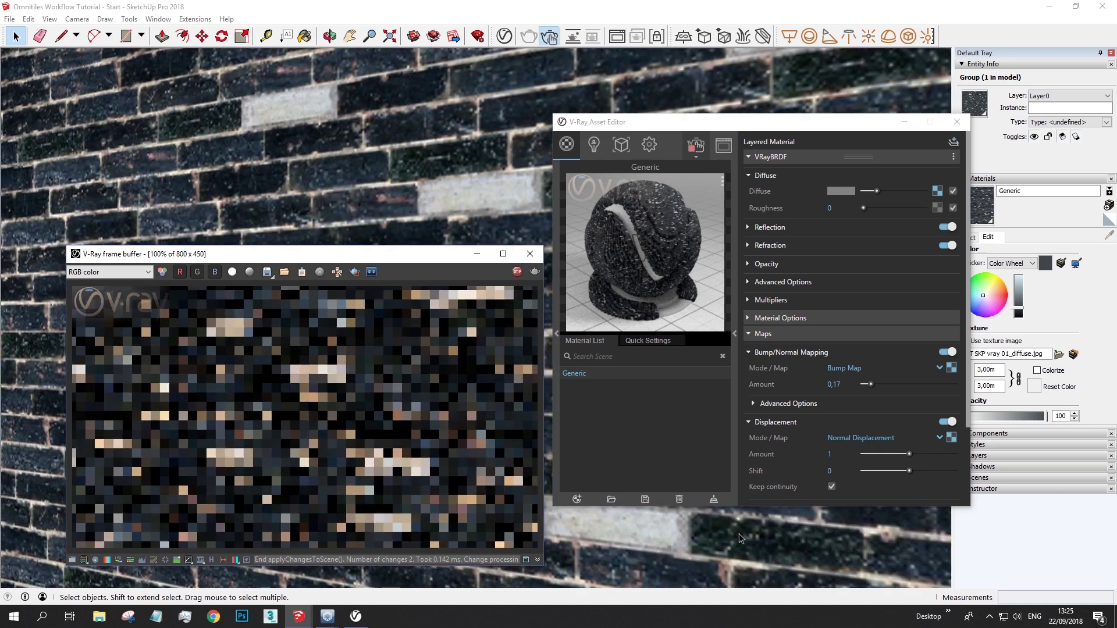
# Reduce the brick displacement amount to 0.56, turning on the roughness map
pyautogui.click(953, 192)
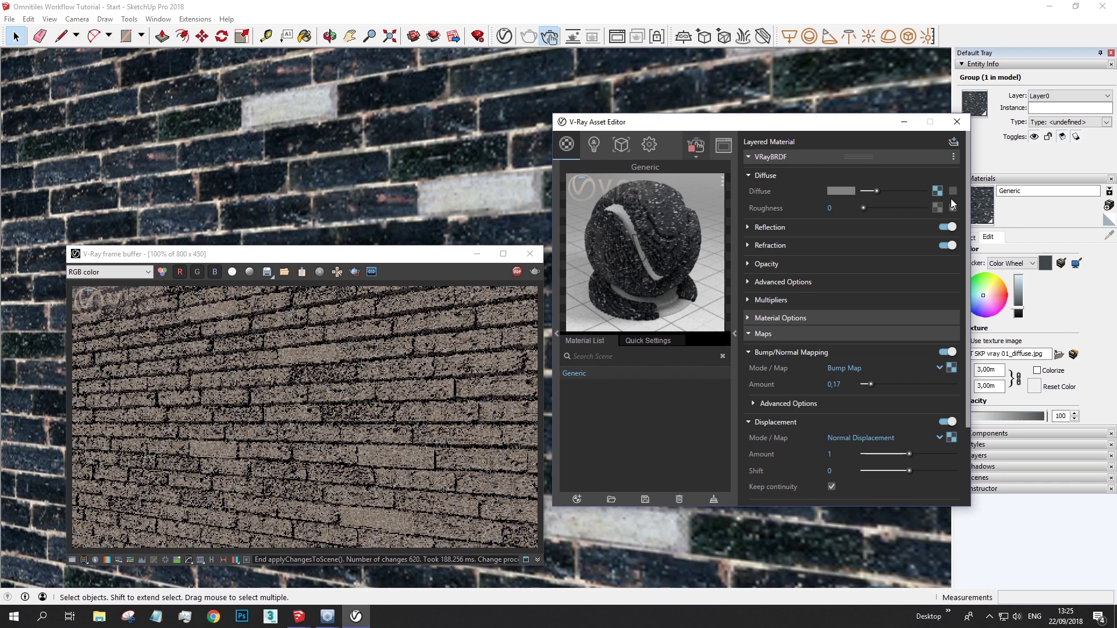
pyautogui.click(953, 208)
pyautogui.moveTo(909, 454); pyautogui.dragTo(889, 453)
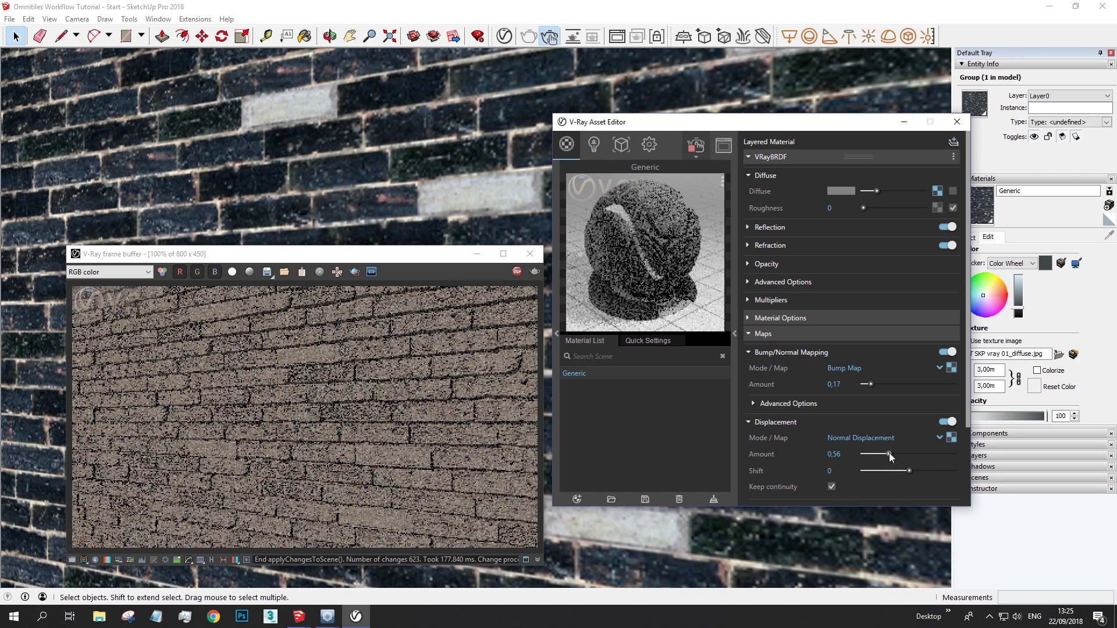
pyautogui.click(954, 191)
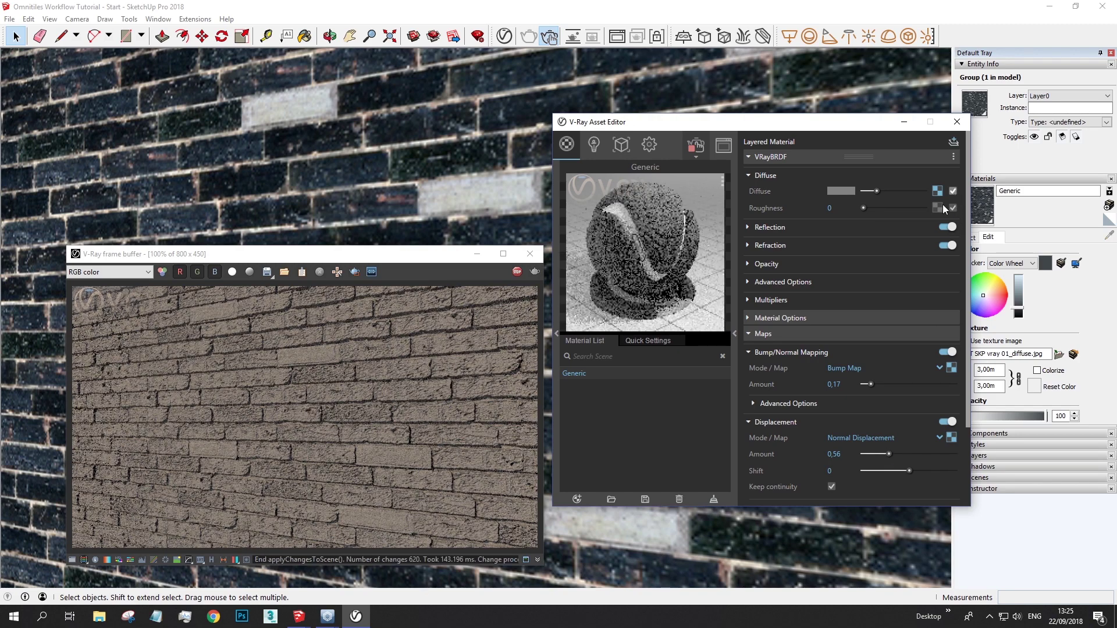
# Zoom out and move the Asset Editor aside to view both displaced brick walls
pyautogui.scroll(-10, 476, 152)
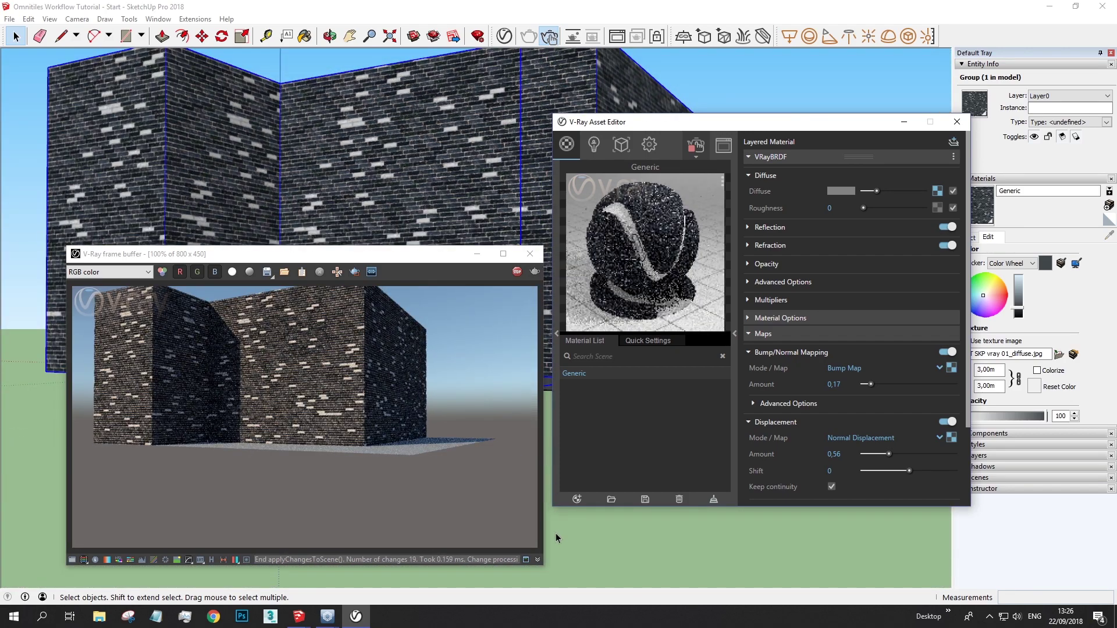
pyautogui.scroll(-3, 556, 533)
pyautogui.scroll(5, 557, 531)
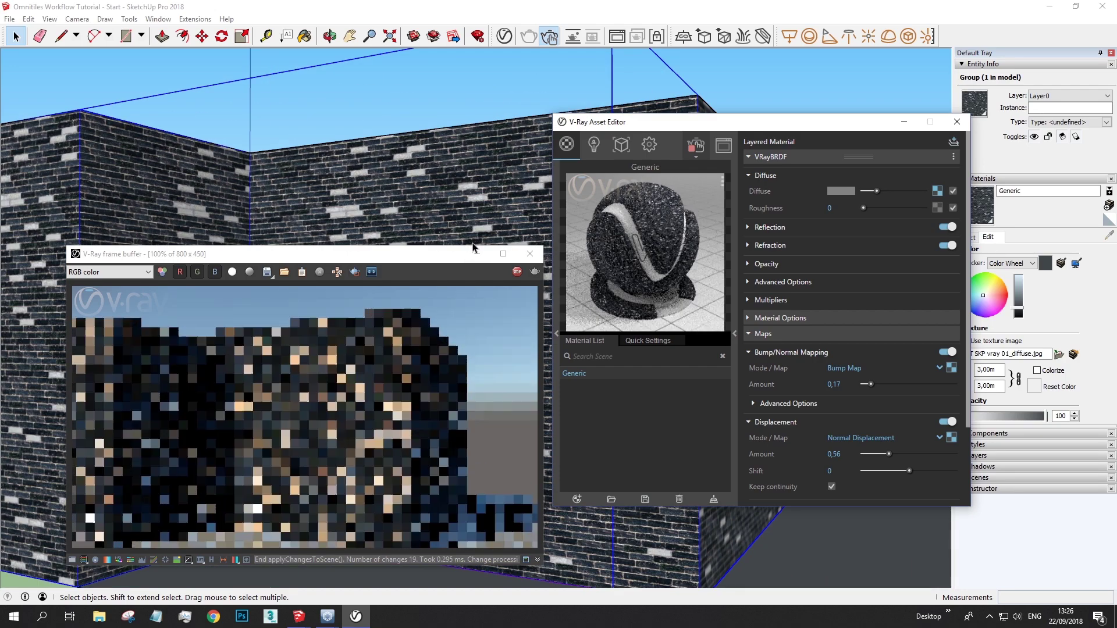
pyautogui.scroll(-3, 837, 550)
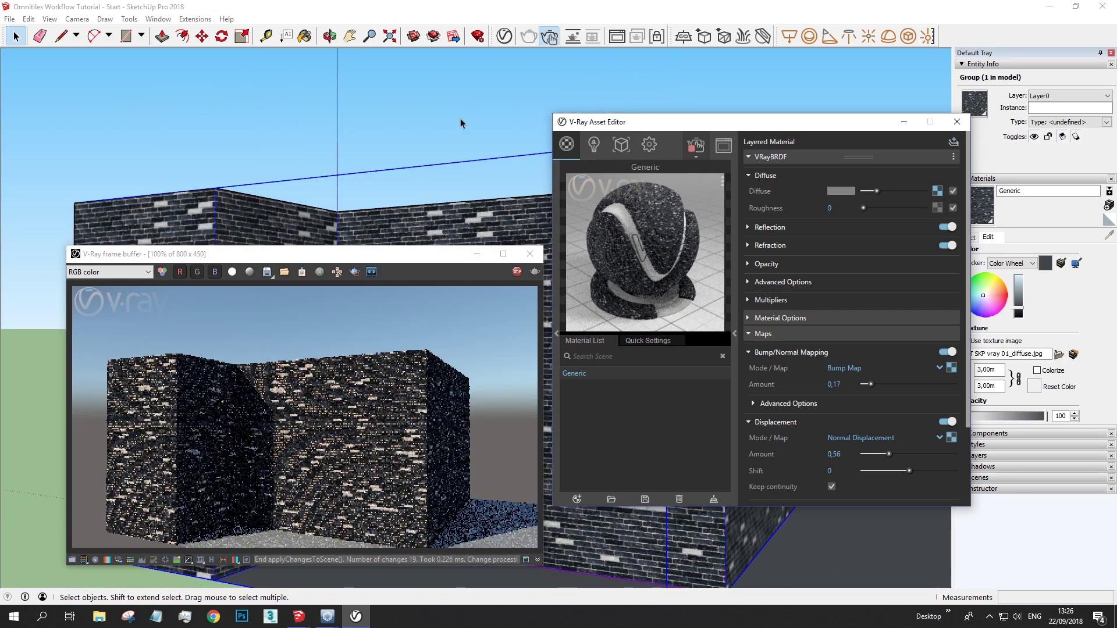
pyautogui.scroll(-2, 414, 138)
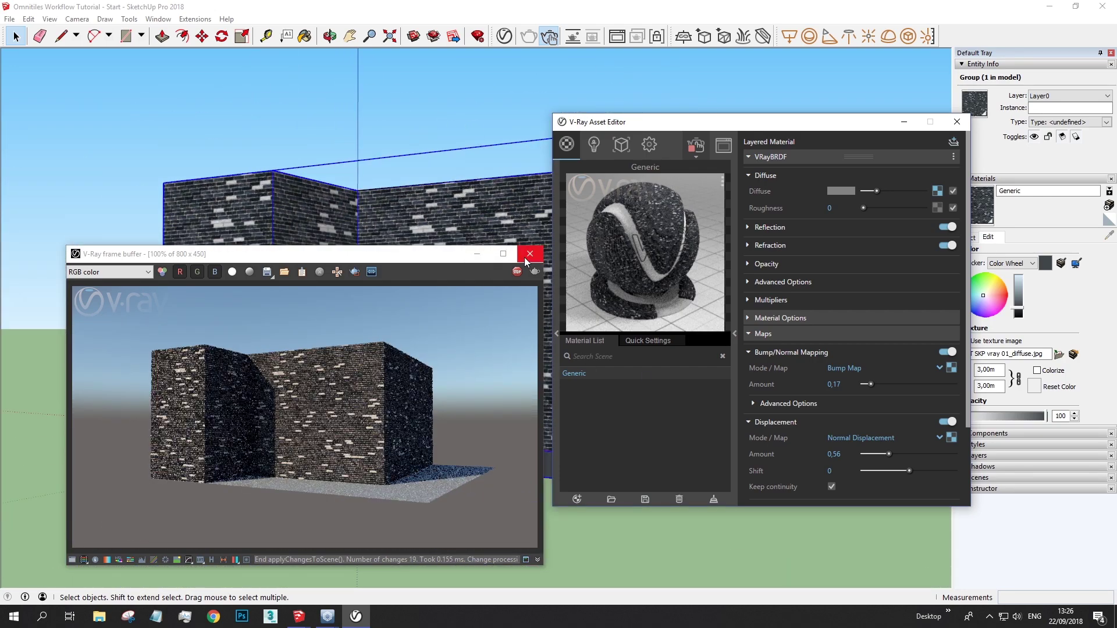
pyautogui.moveTo(794, 128); pyautogui.dragTo(965, 146)
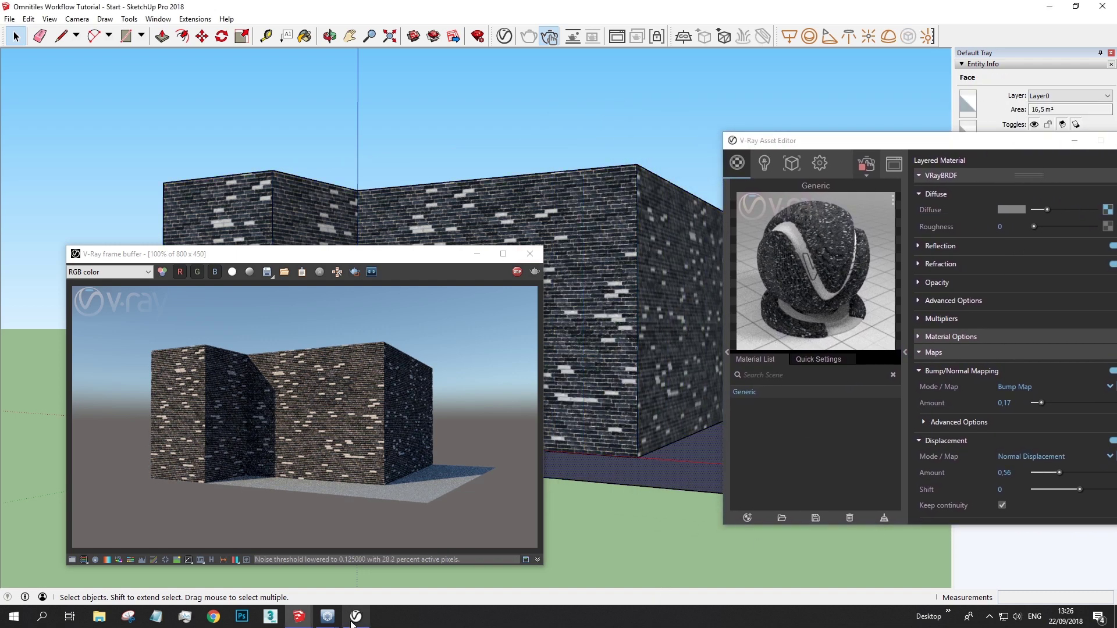
# Load and preview the Driveway (Herringbone) preset in Omnitiles
pyautogui.moveTo(327, 620)
pyautogui.click(195, 562)
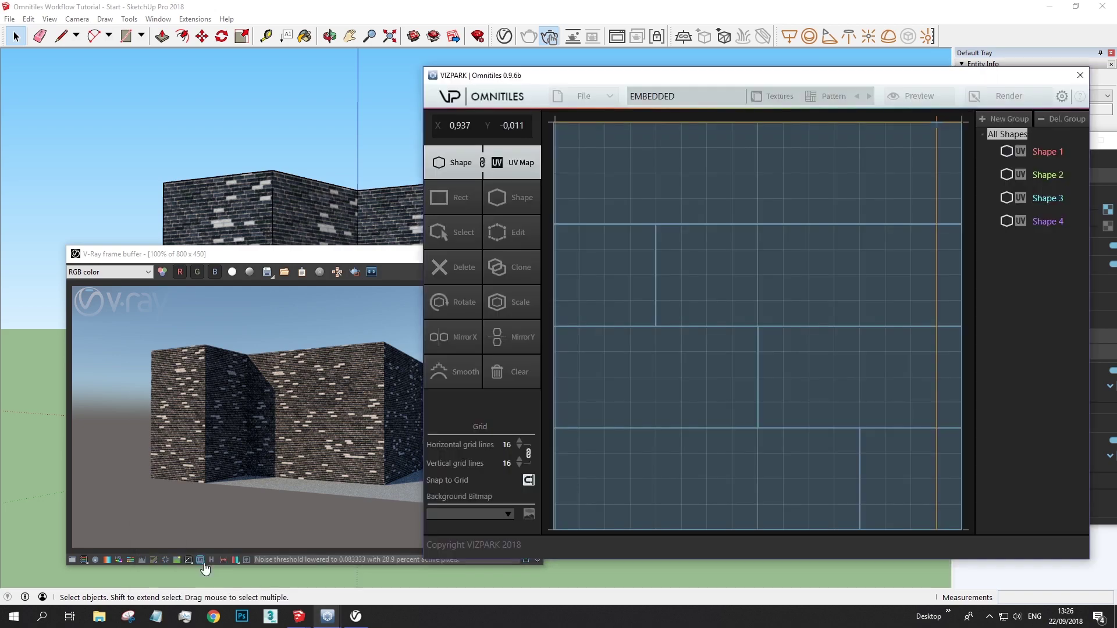
pyautogui.click(584, 97)
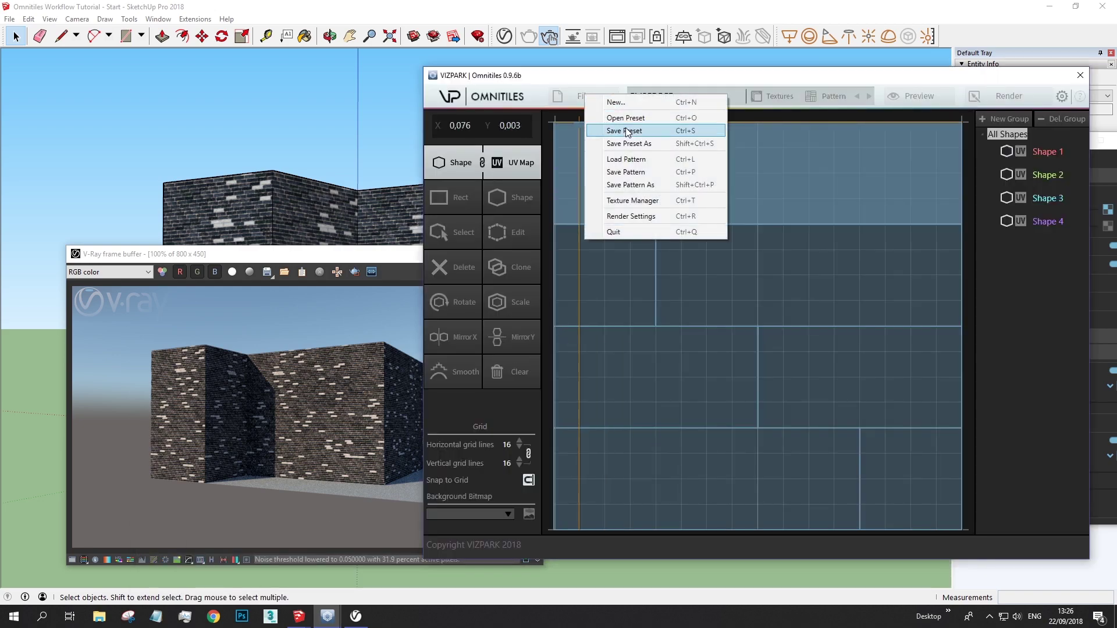
pyautogui.click(603, 116)
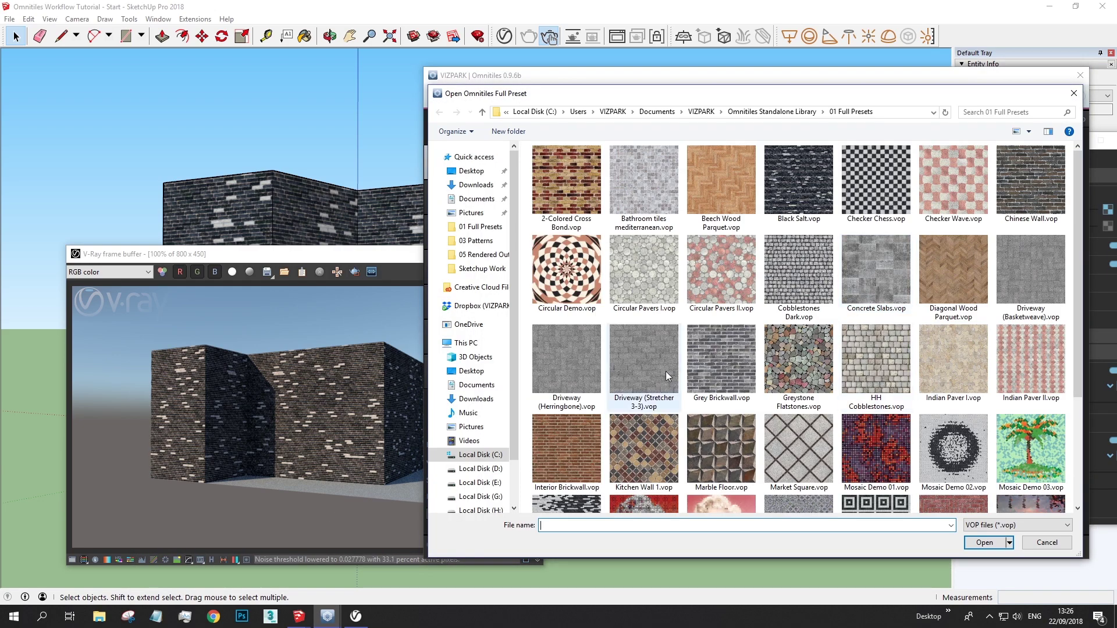
pyautogui.click(582, 371)
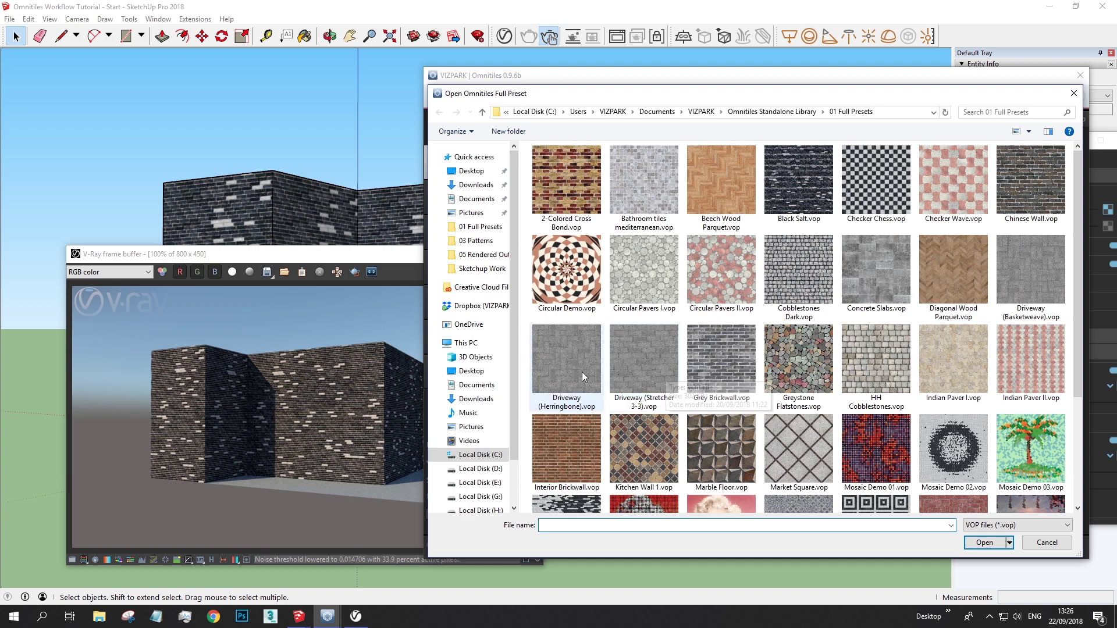
pyautogui.click(977, 540)
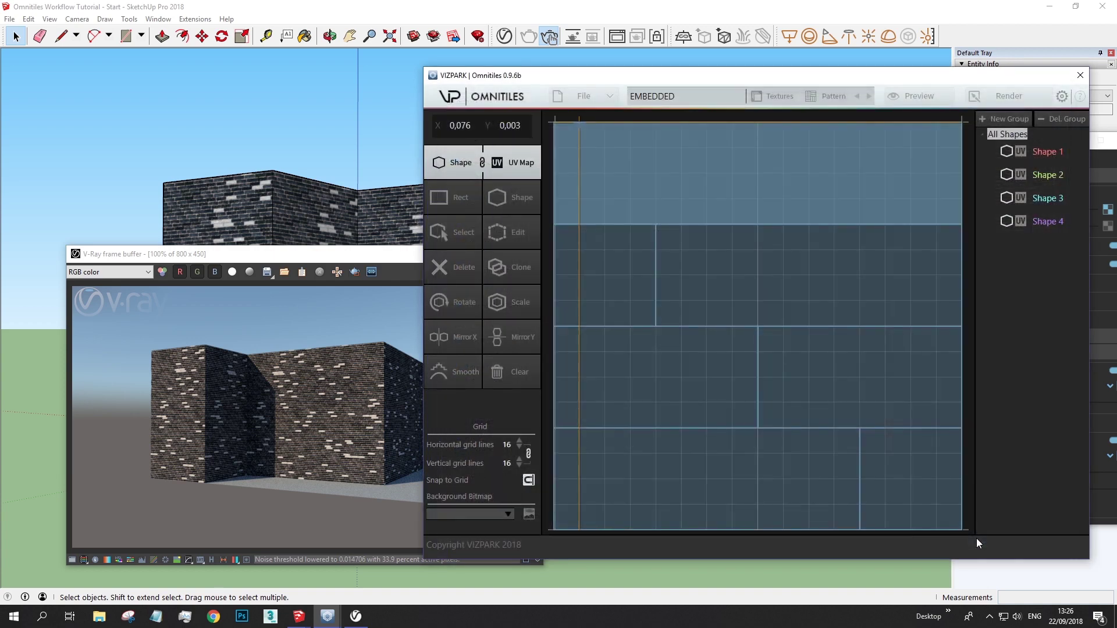
pyautogui.click(919, 96)
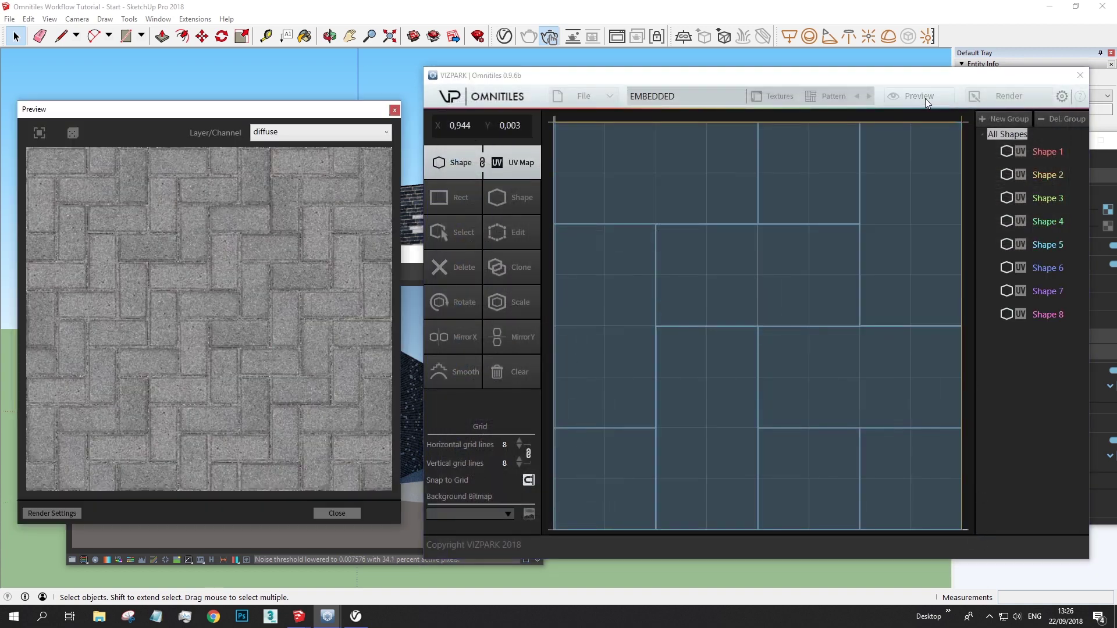
# Raise the render tiling to 9 x 9 in the render settings
pyautogui.click(1002, 96)
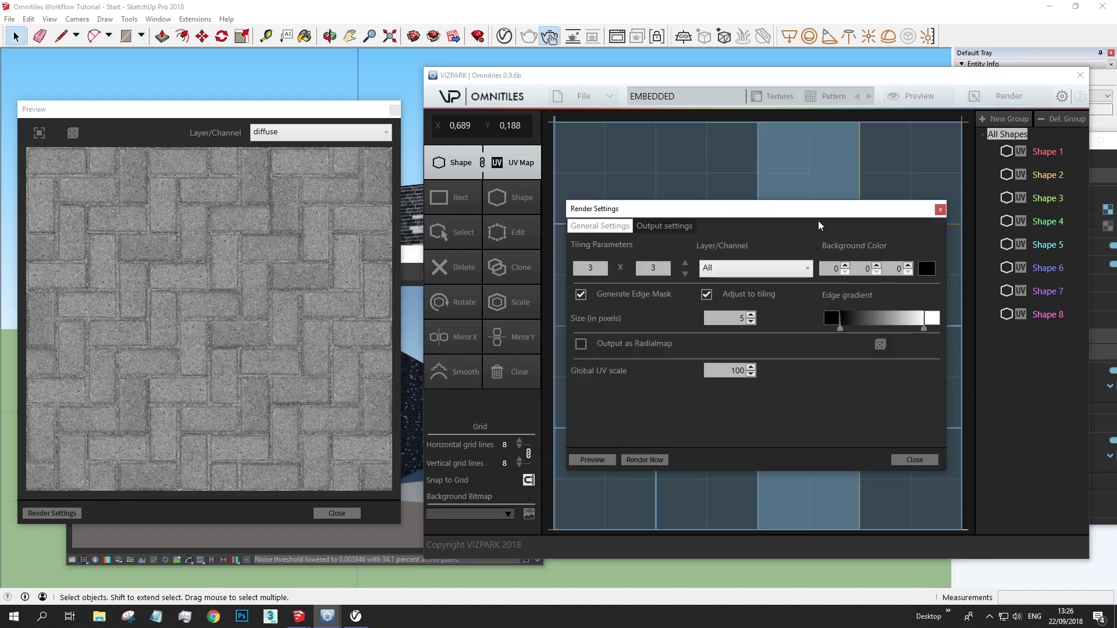
pyautogui.click(685, 264)
pyautogui.click(685, 263)
pyautogui.click(685, 264)
pyautogui.click(684, 263)
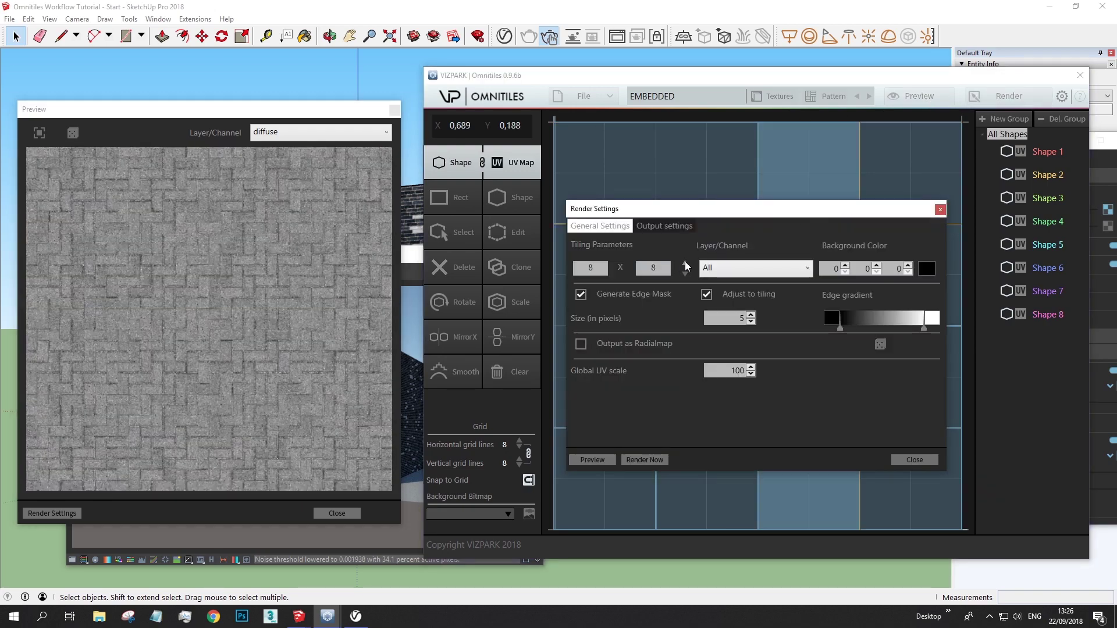
pyautogui.click(685, 263)
pyautogui.click(685, 263)
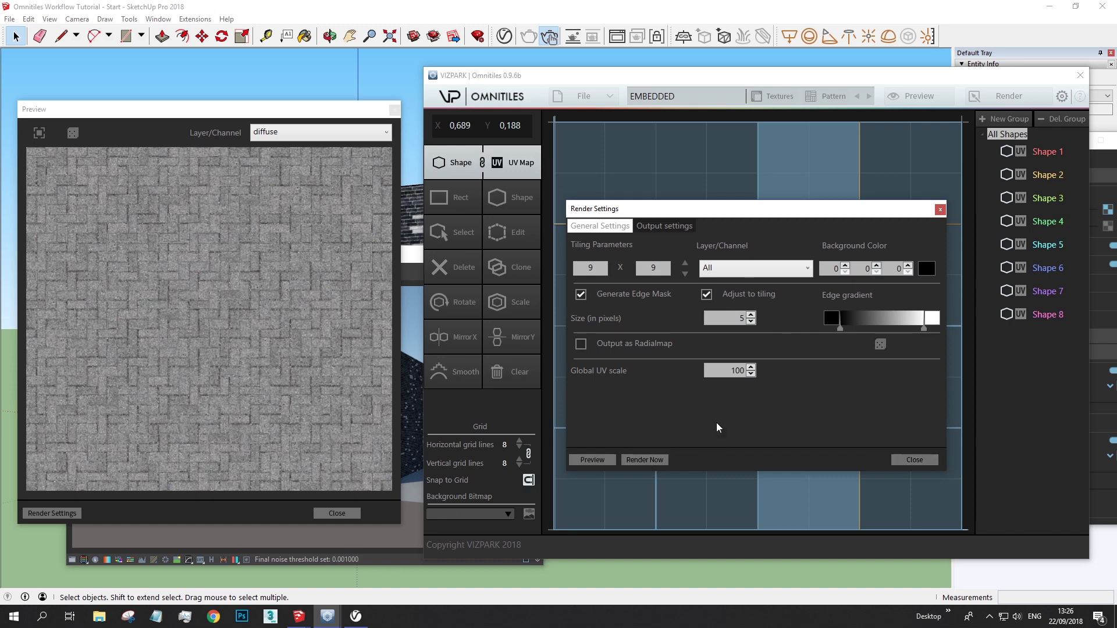
# Render the herringbone maps to 05 Rendered Output as 'OT SKP vray 2 bikeway'
pyautogui.click(661, 227)
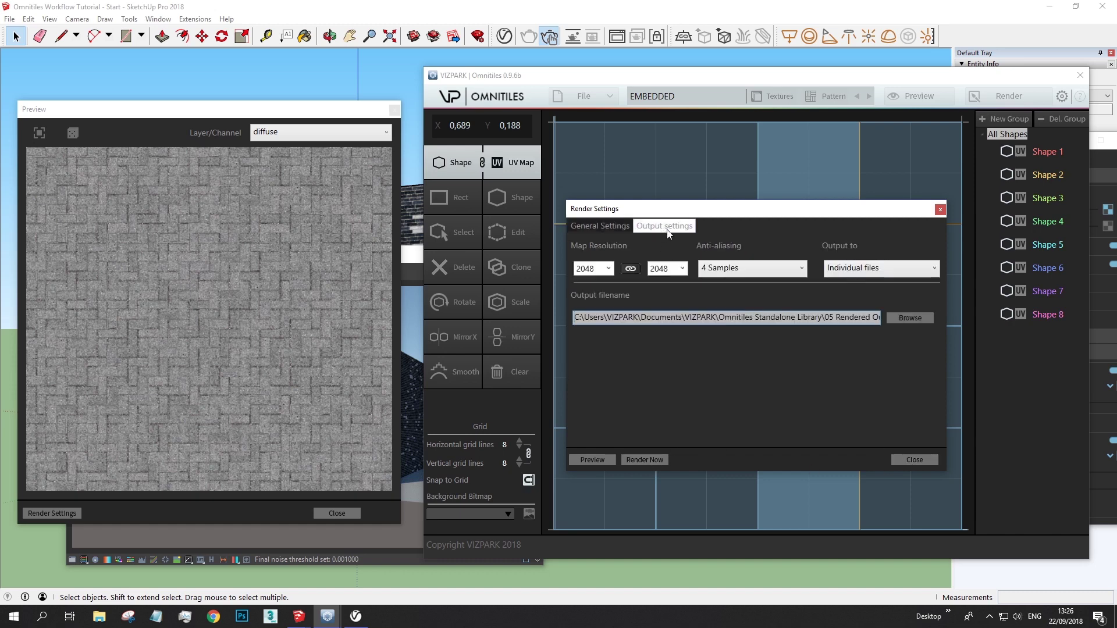
pyautogui.click(906, 317)
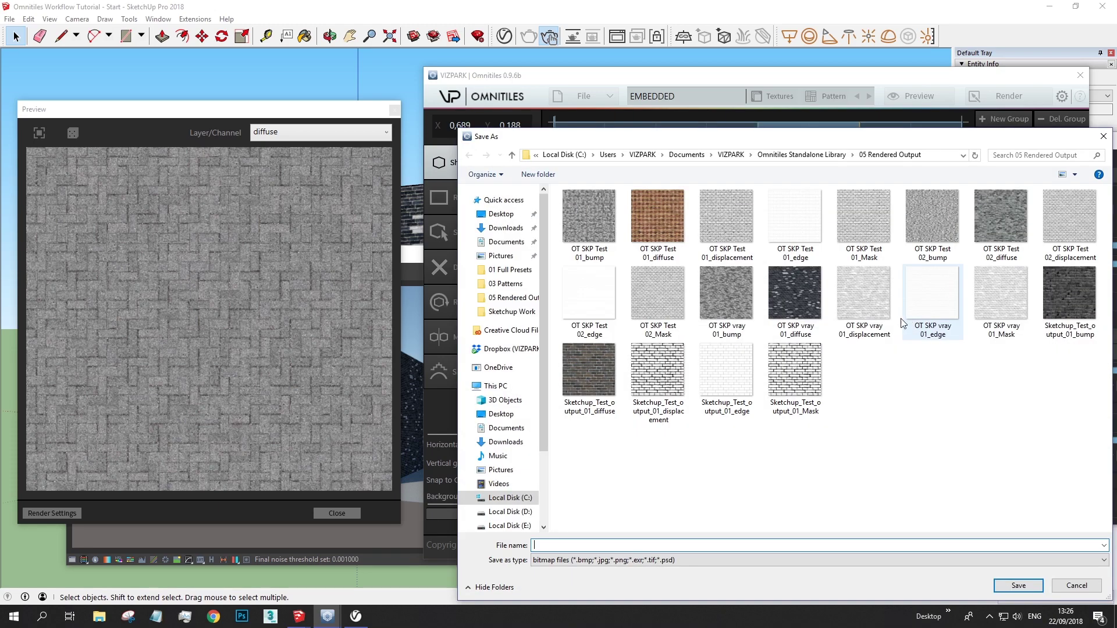
pyautogui.click(794, 303)
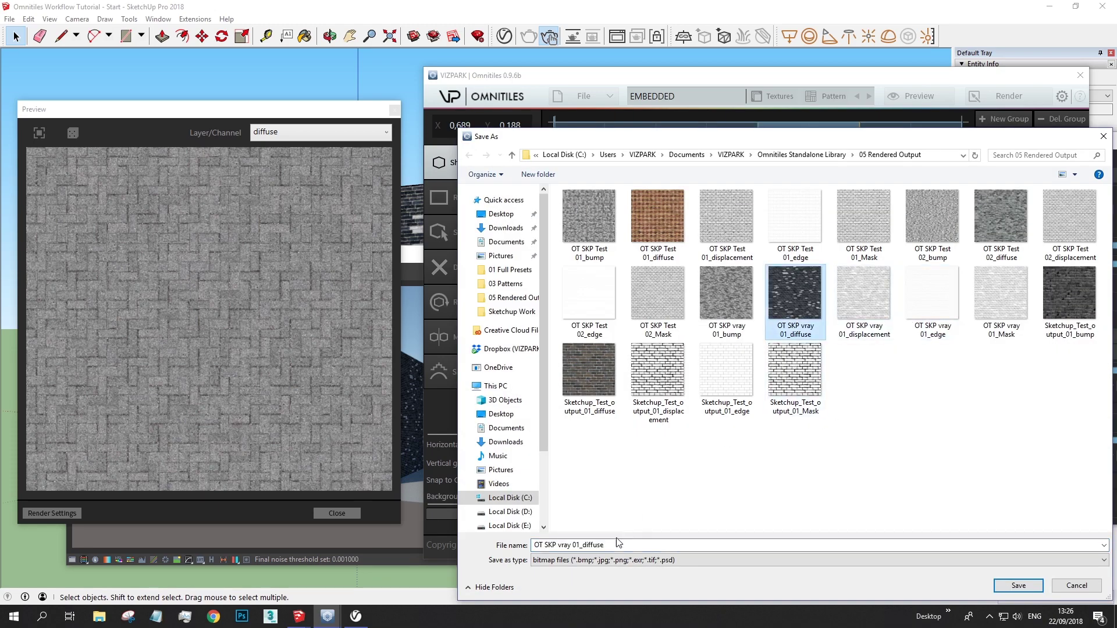
pyautogui.click(575, 545)
pyautogui.moveTo(558, 544); pyautogui.dragTo(624, 542)
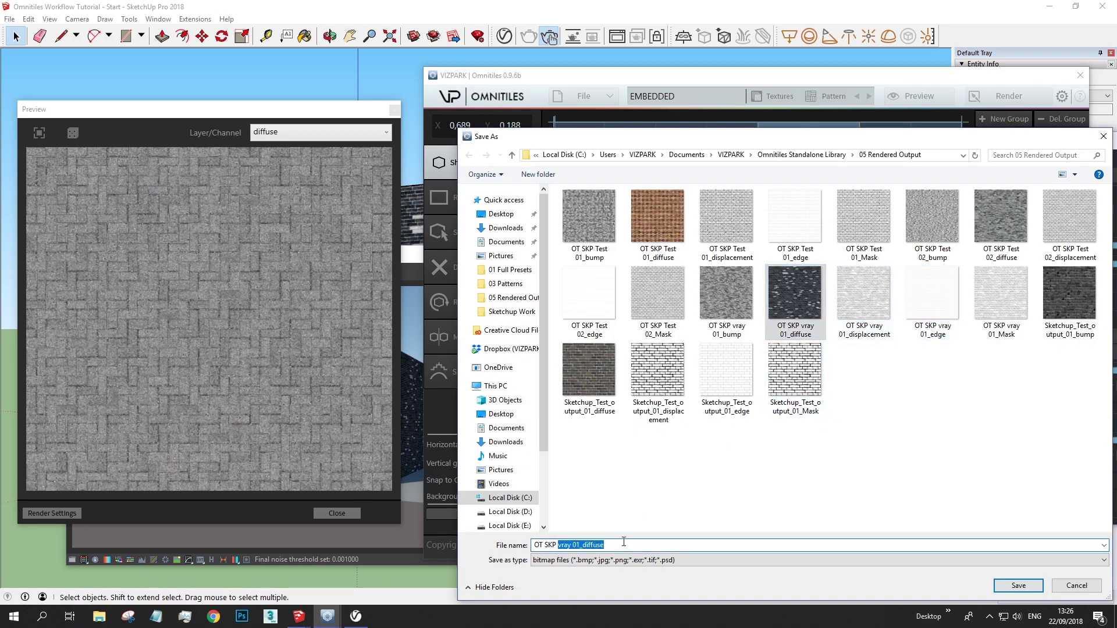
pyautogui.write('vray 2')
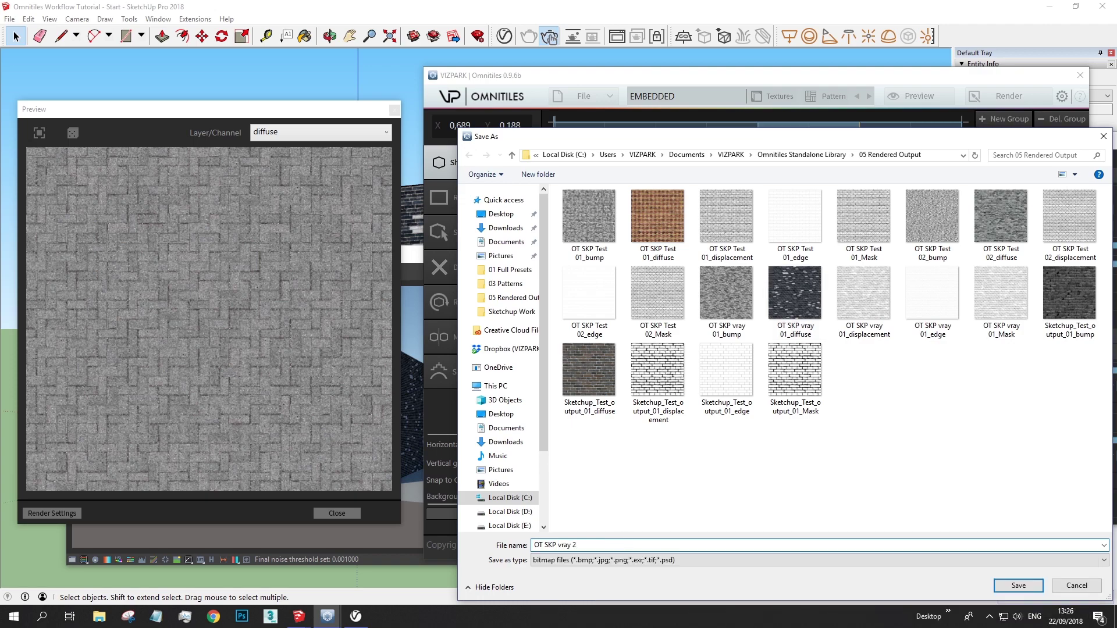
pyautogui.write(' bikeway.jpg')
pyautogui.press('Return')
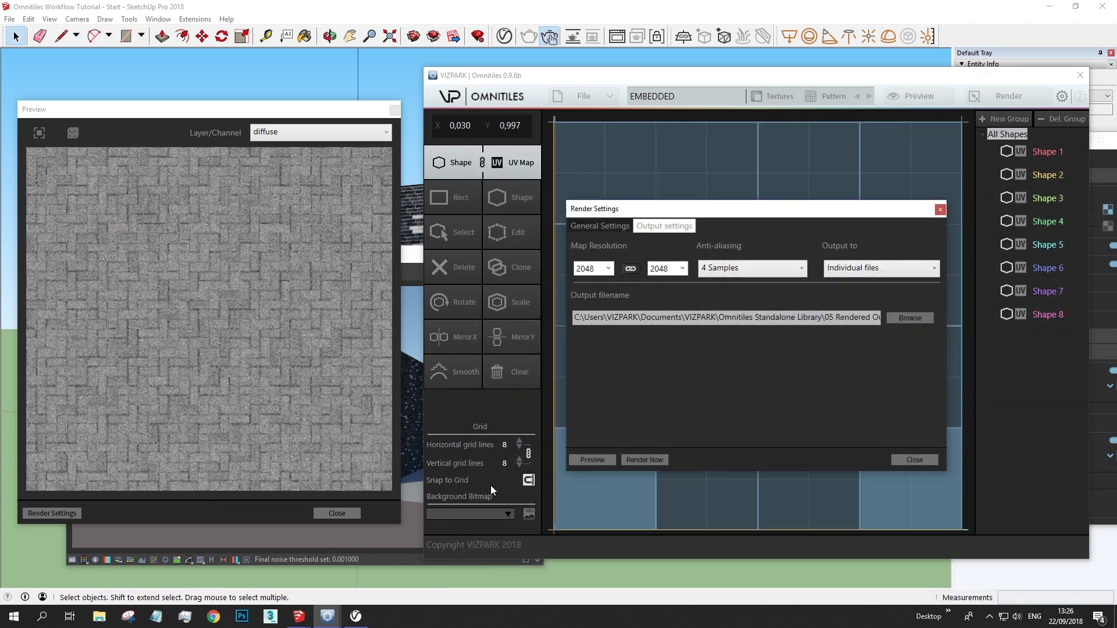
pyautogui.click(645, 460)
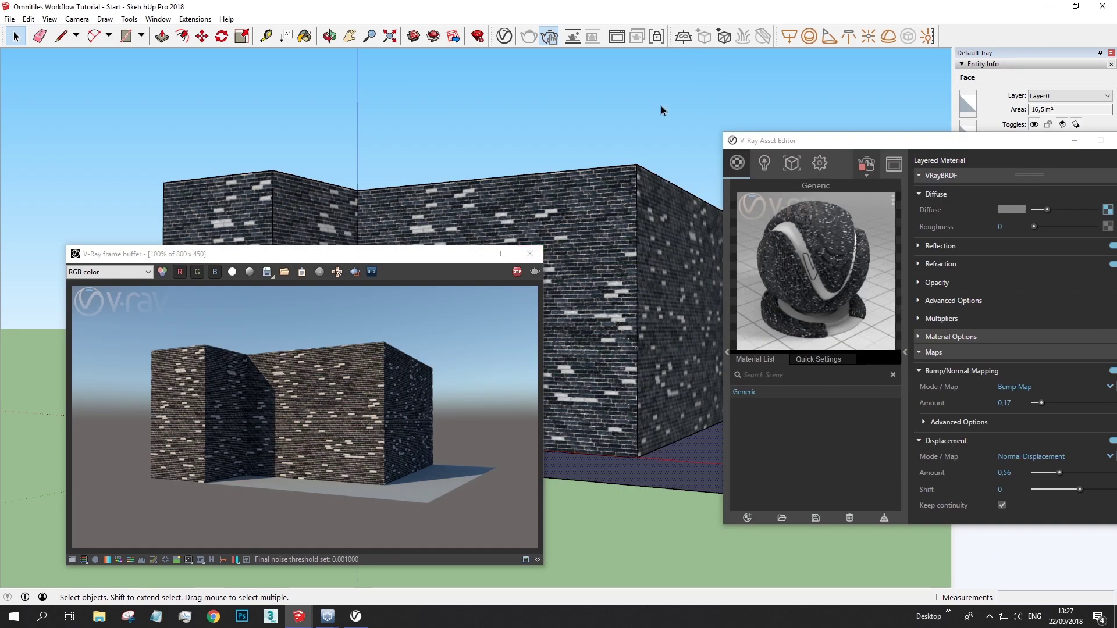
# Create a new Generic V-Ray material and rename it 'Bikeway'
pyautogui.click(747, 517)
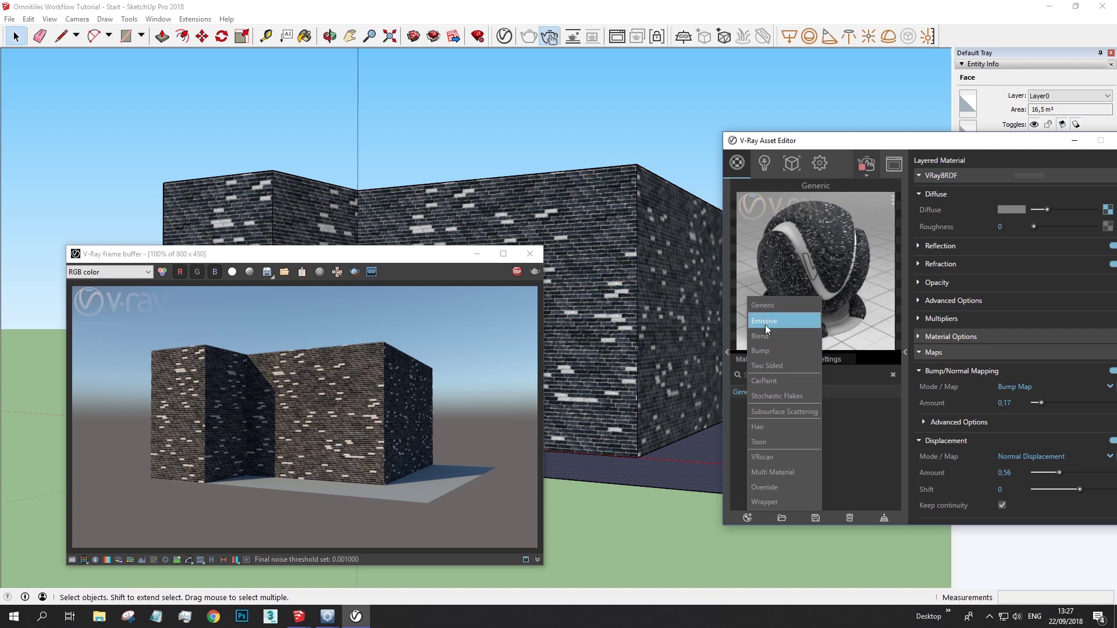
pyautogui.click(766, 307)
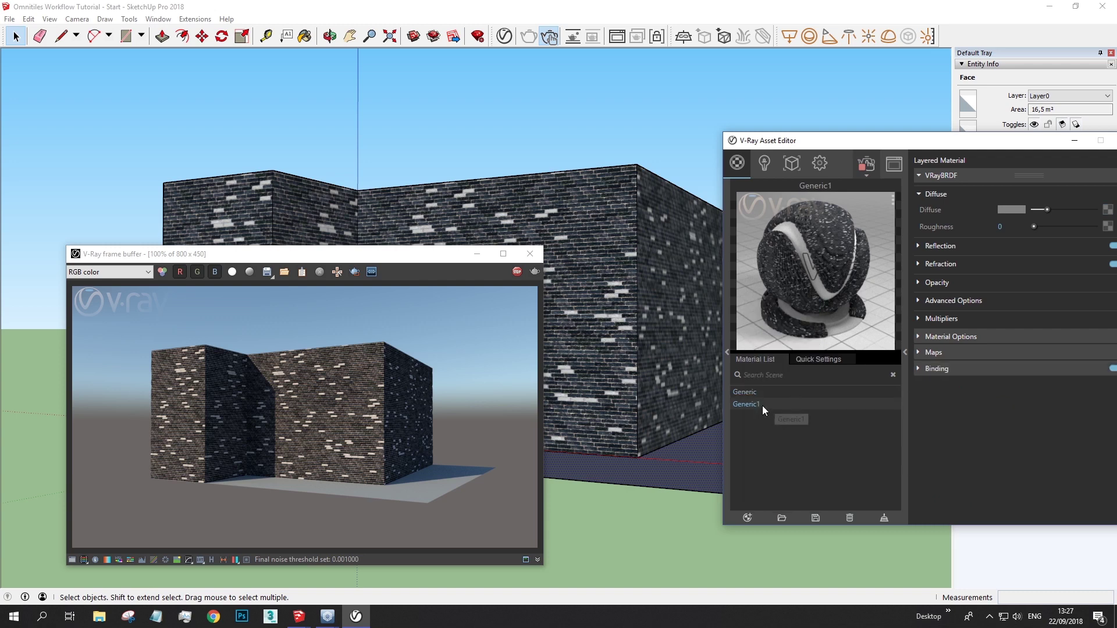
pyautogui.rightClick(760, 405)
pyautogui.click(785, 337)
pyautogui.write('Bikeway')
pyautogui.press('Return')
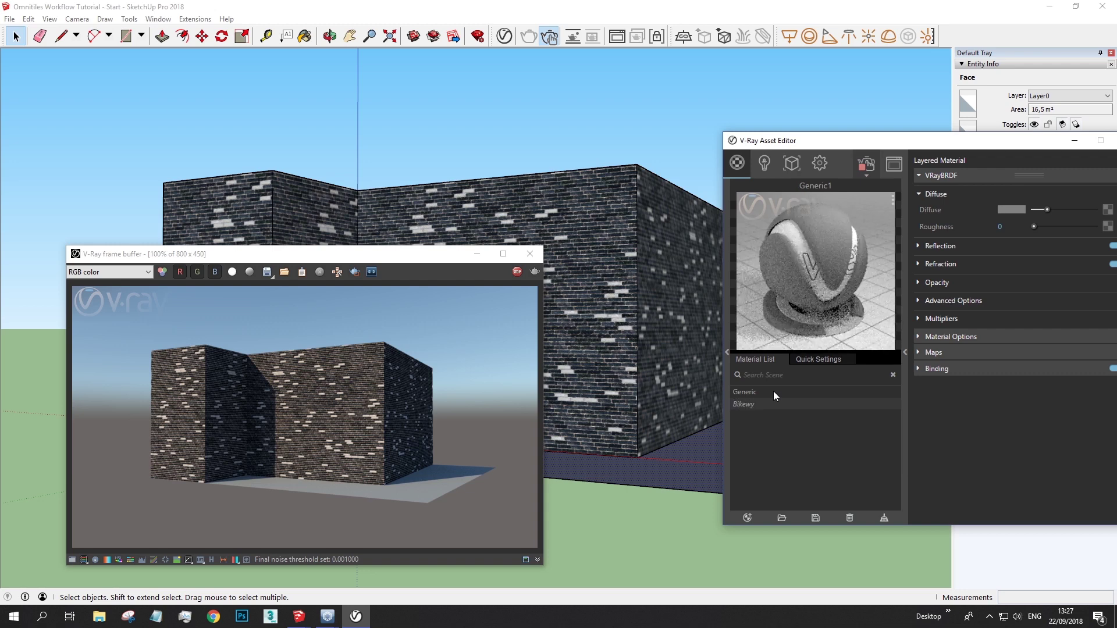
# Set Bikeway's diffuse to the rendered OT SKP vray 2 bikeway bitmap
pyautogui.click(1107, 209)
pyautogui.click(768, 182)
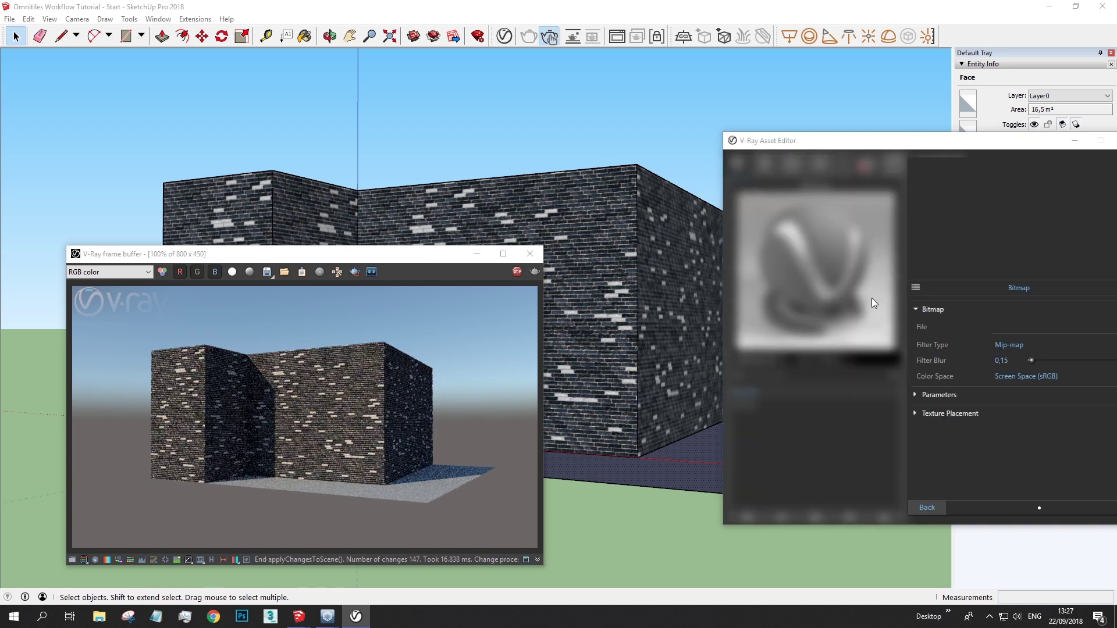
pyautogui.click(971, 338)
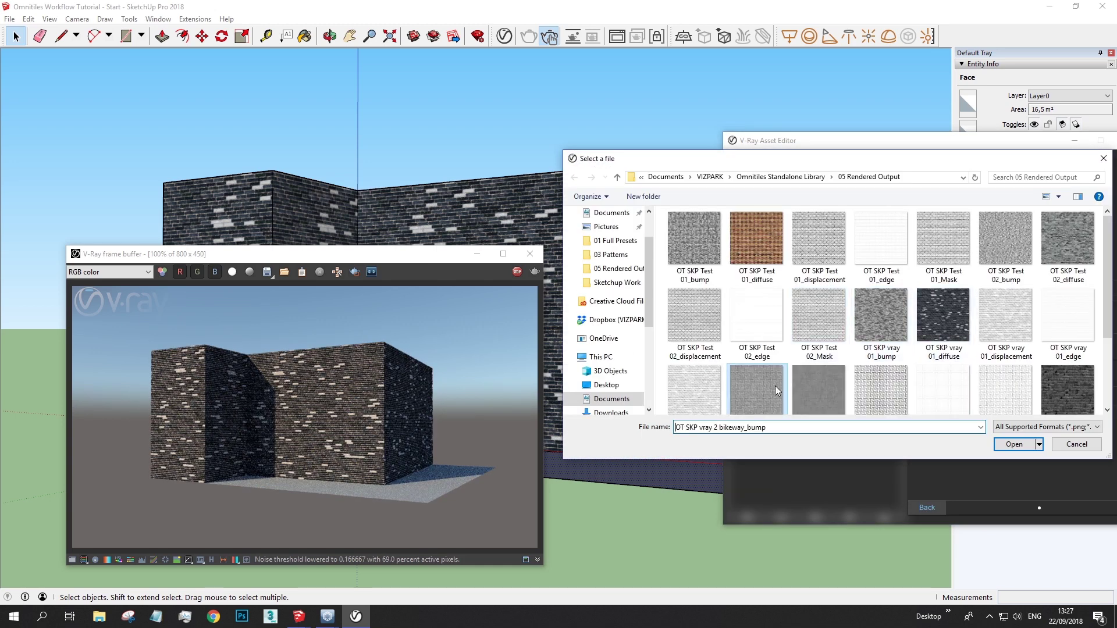
pyautogui.click(1018, 443)
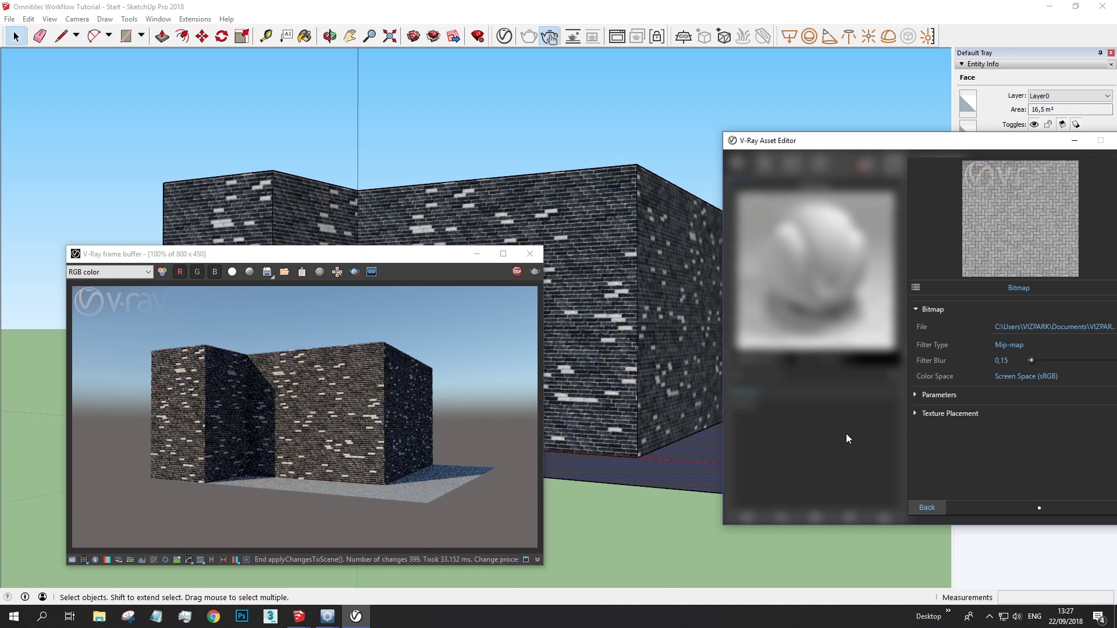
pyautogui.click(926, 506)
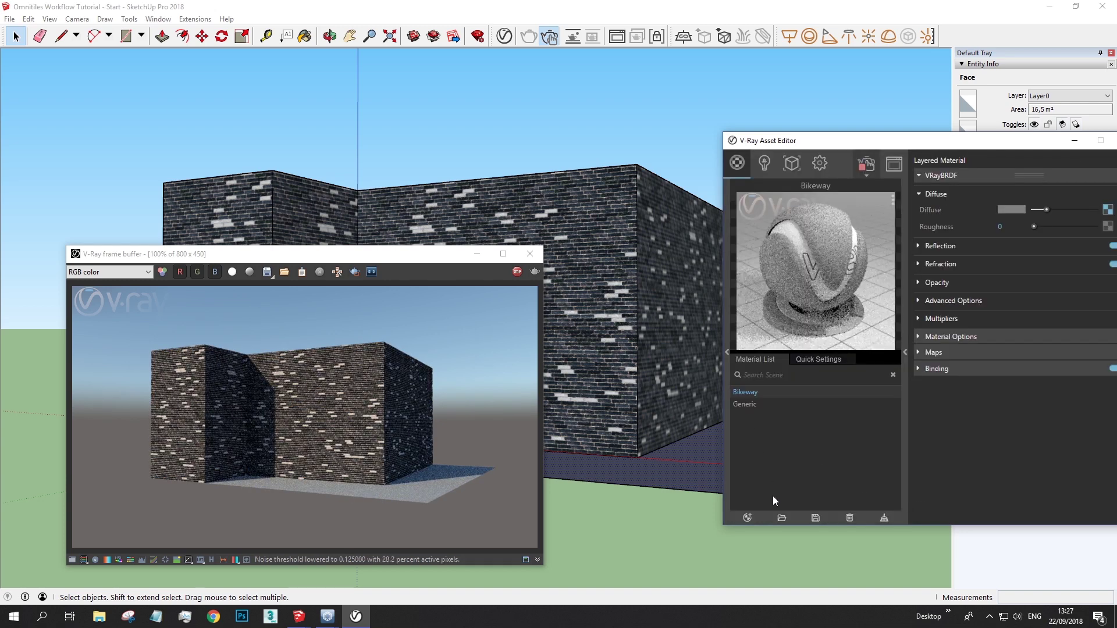
# Apply Bikeway to the selected ground face and set its texture width to 3 m
pyautogui.rightClick(745, 398)
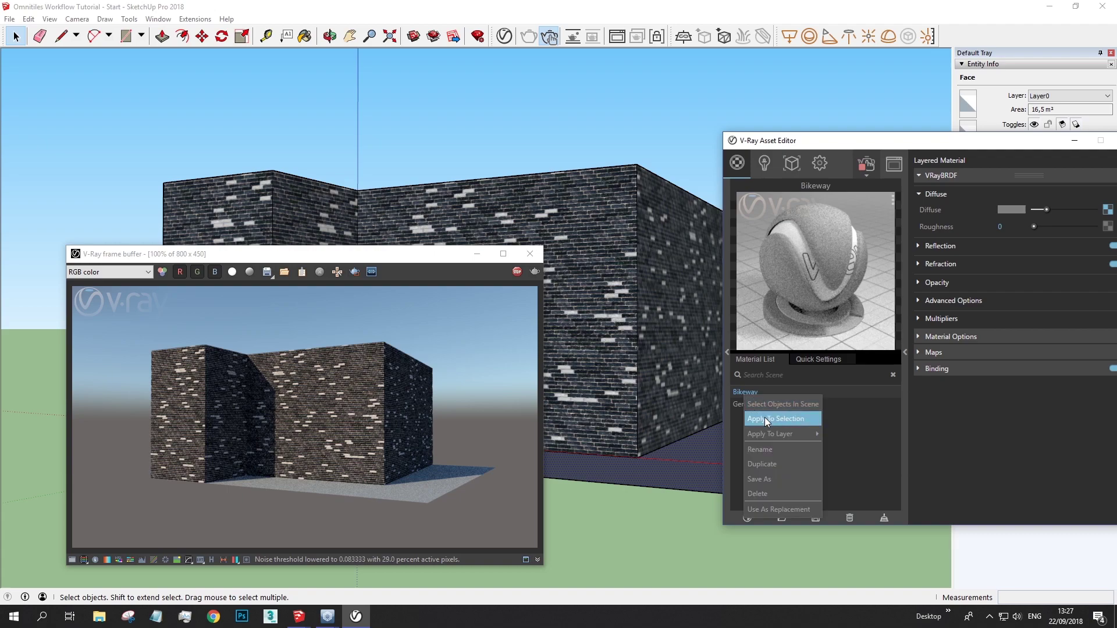
pyautogui.click(765, 417)
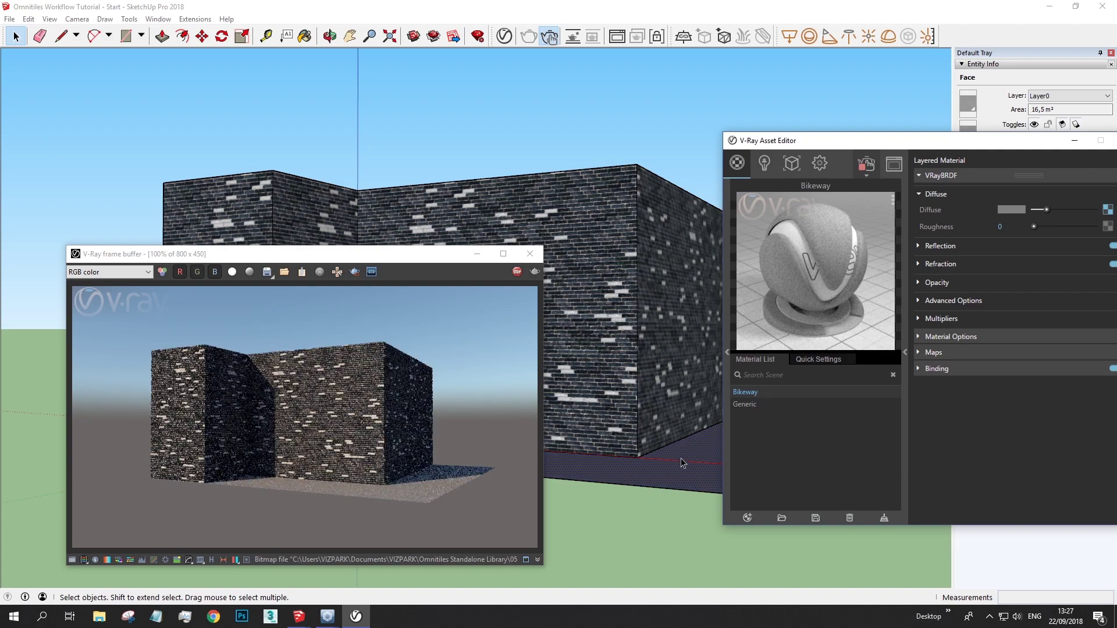
pyautogui.scroll(6, 678, 465)
pyautogui.scroll(2, 682, 443)
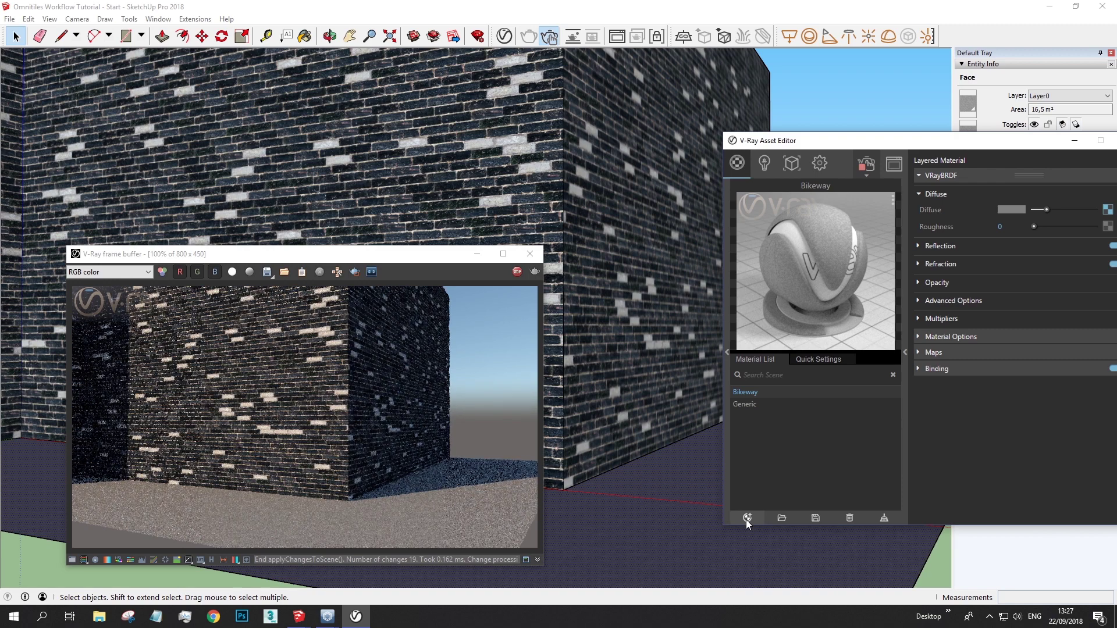
pyautogui.moveTo(1039, 150); pyautogui.dragTo(817, 163)
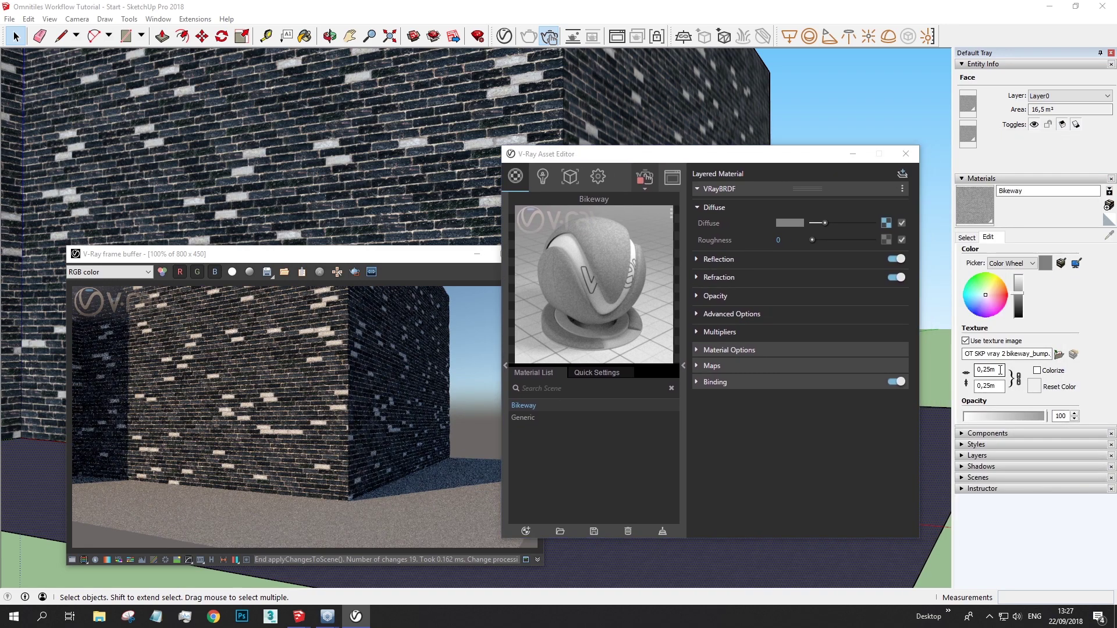
pyautogui.write('3')
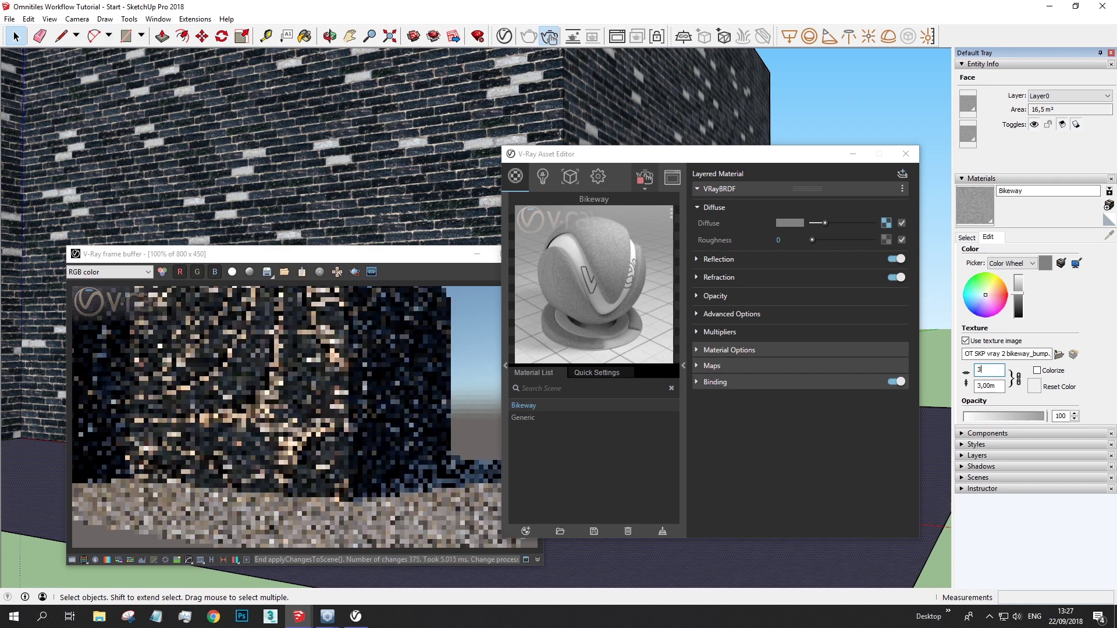